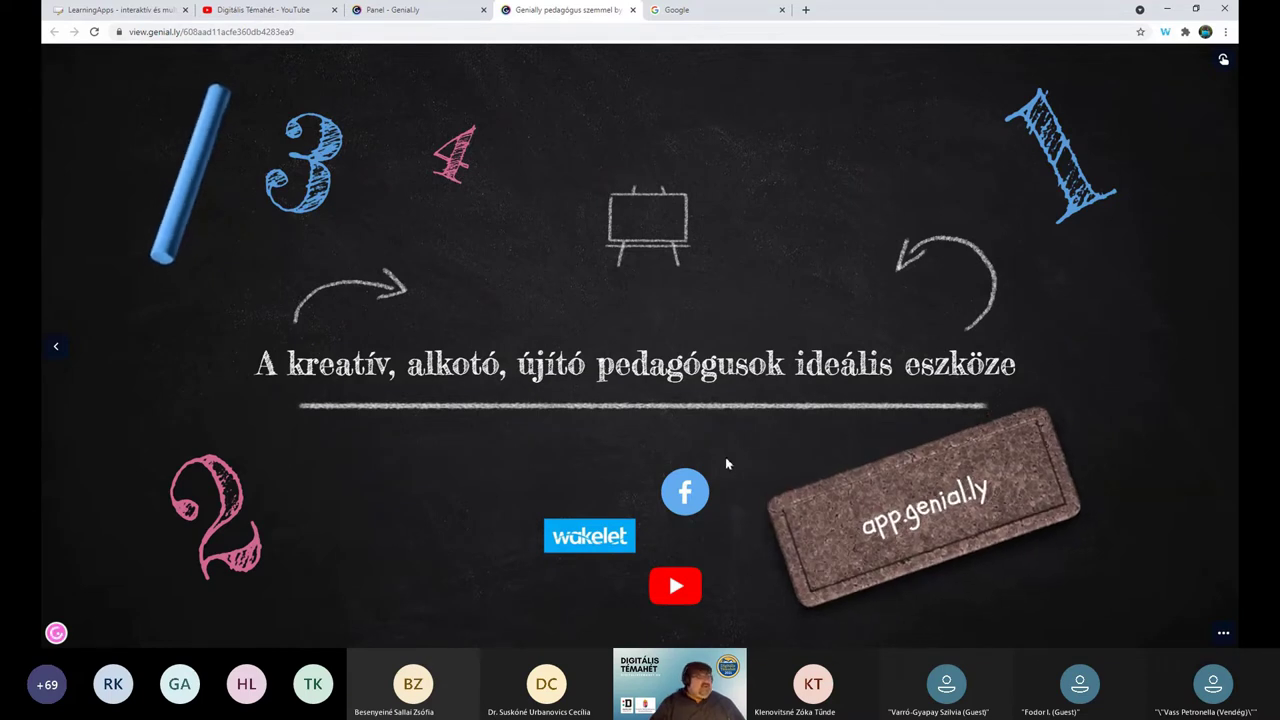
Step: Switch to the Genially dashboard and start a new creation from the Presentations template category
left_click(381, 15)
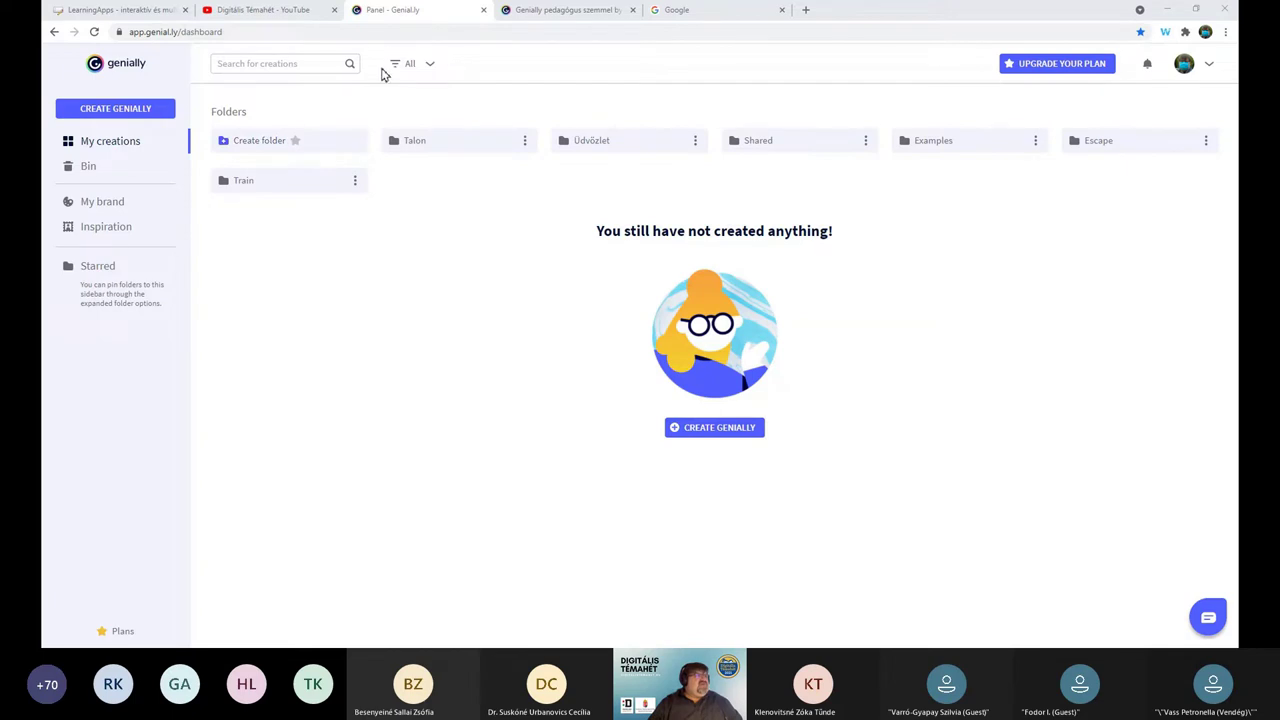
left_click(431, 67)
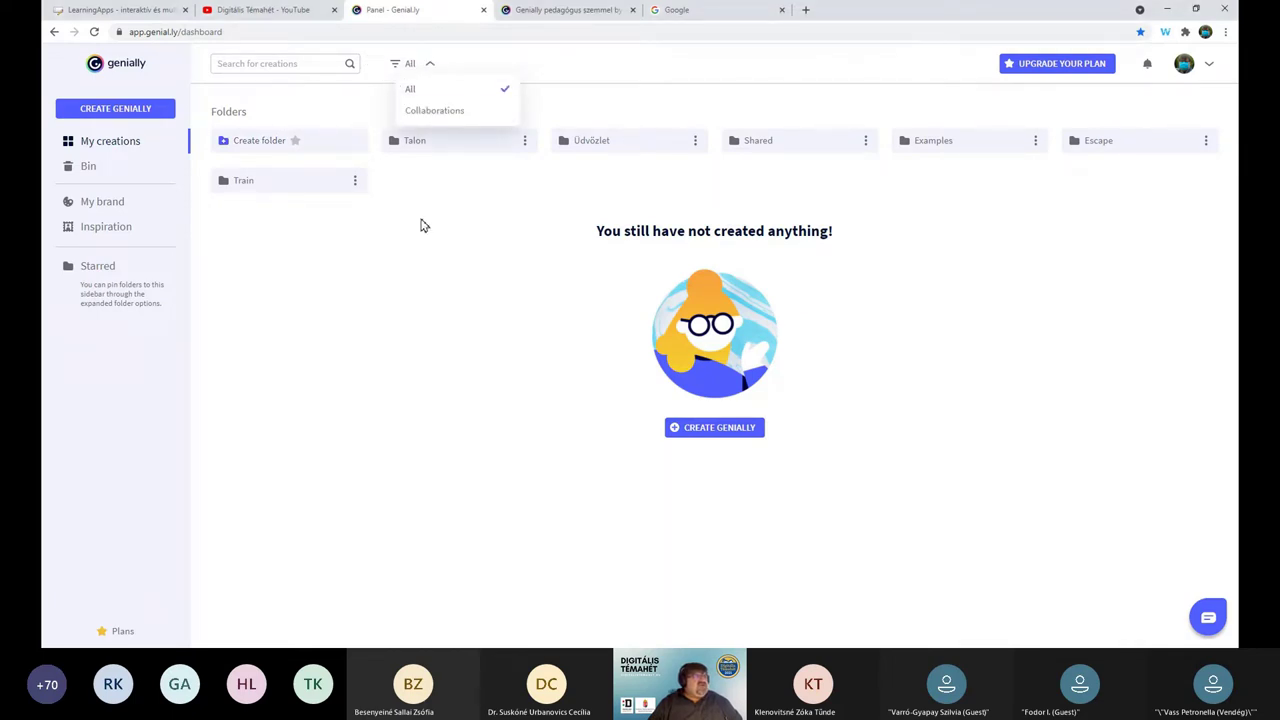
left_click(431, 251)
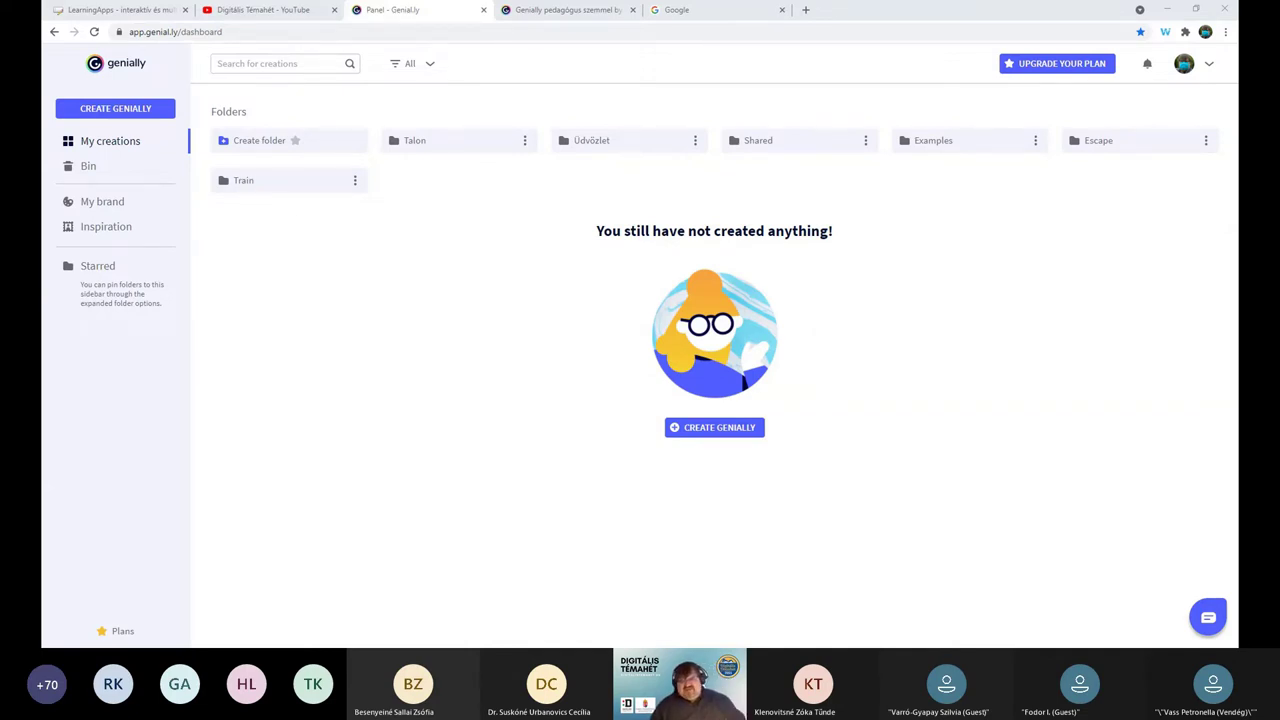
left_click(120, 112)
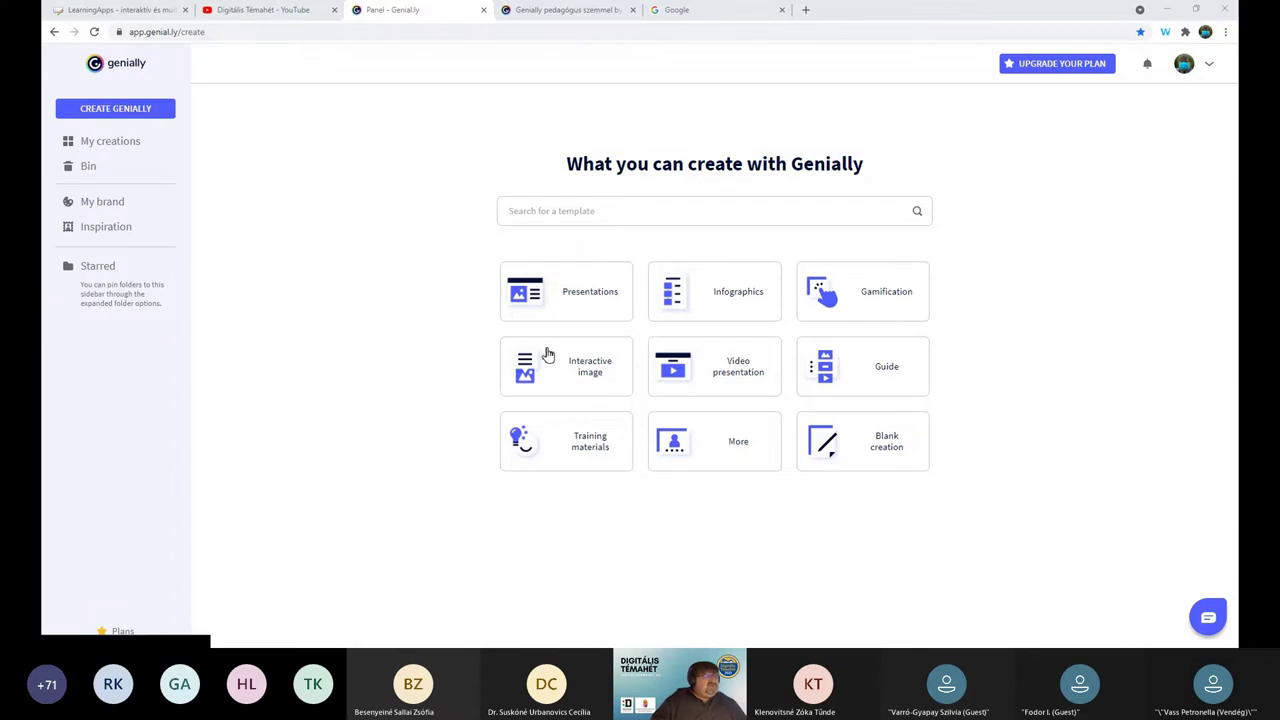
left_click(553, 317)
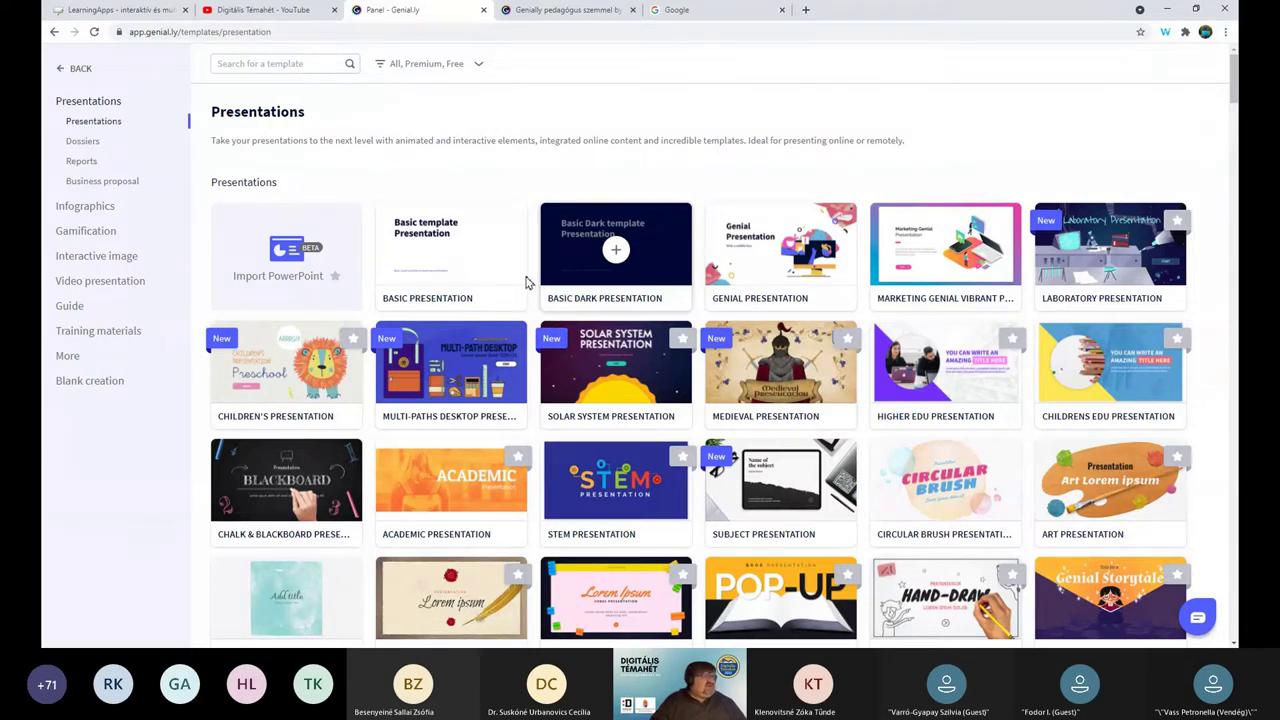
Step: Filter the presentation templates to exclude Premium ones and keep only the Free ones
left_click(430, 68)
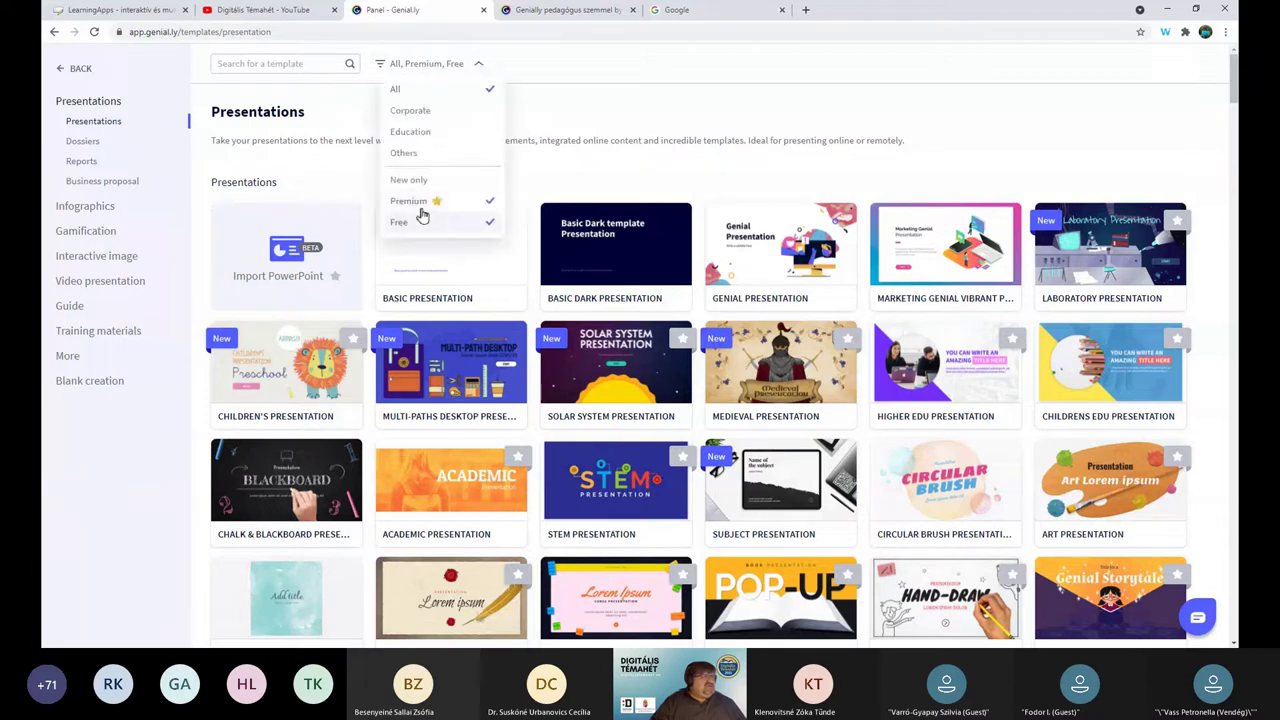
left_click(488, 204)
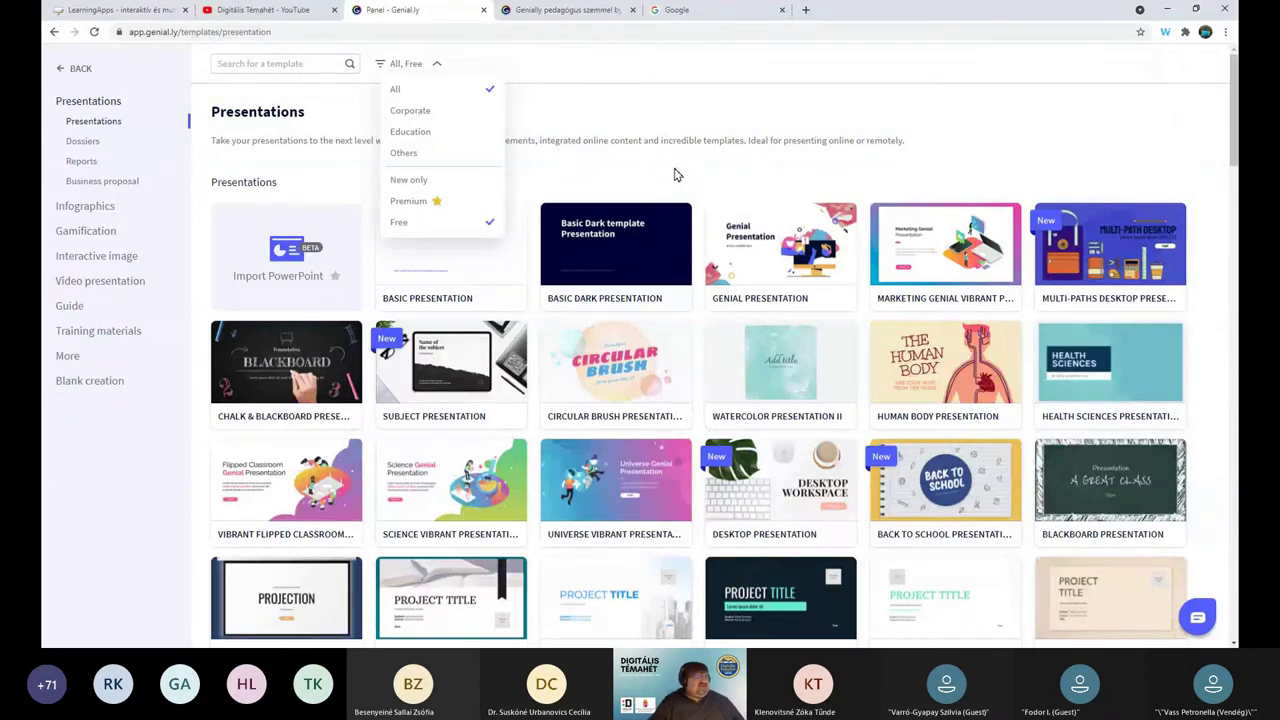
left_click(707, 172)
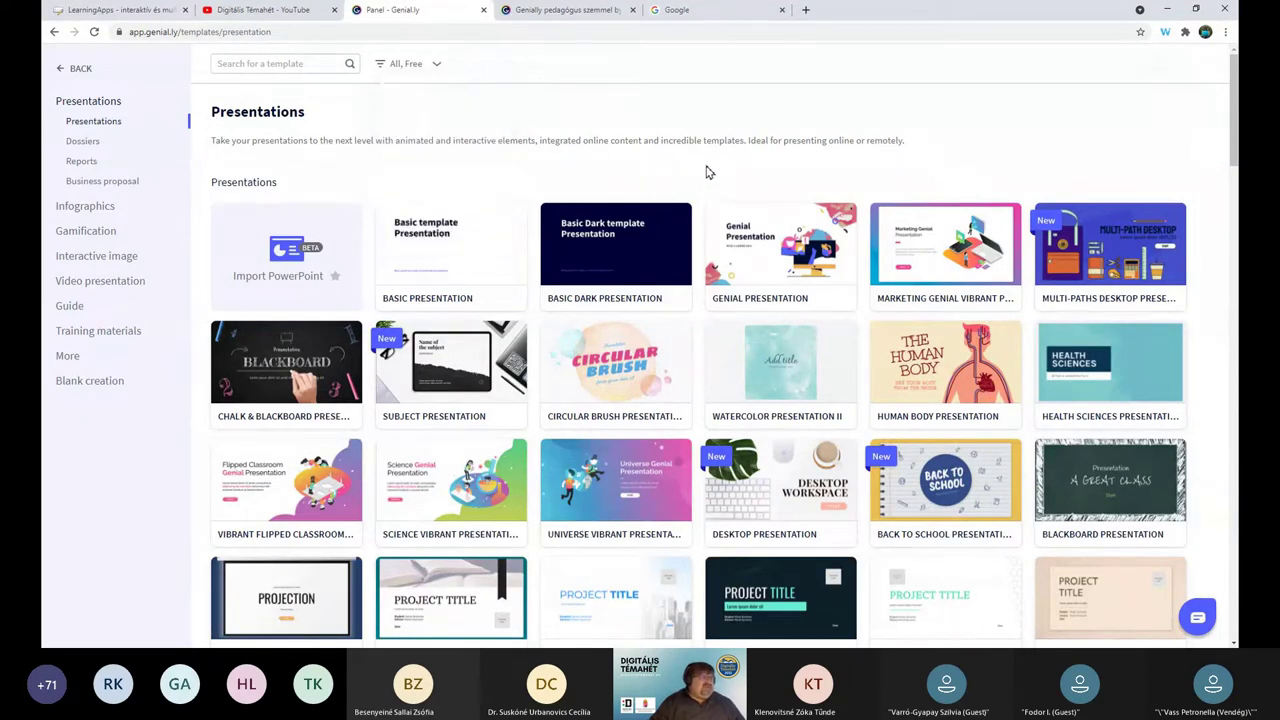
Step: Look through the gallery of free presentation templates for a suitable design
scroll(720, 195, "down", 1)
scroll(586, 371, "down", 5)
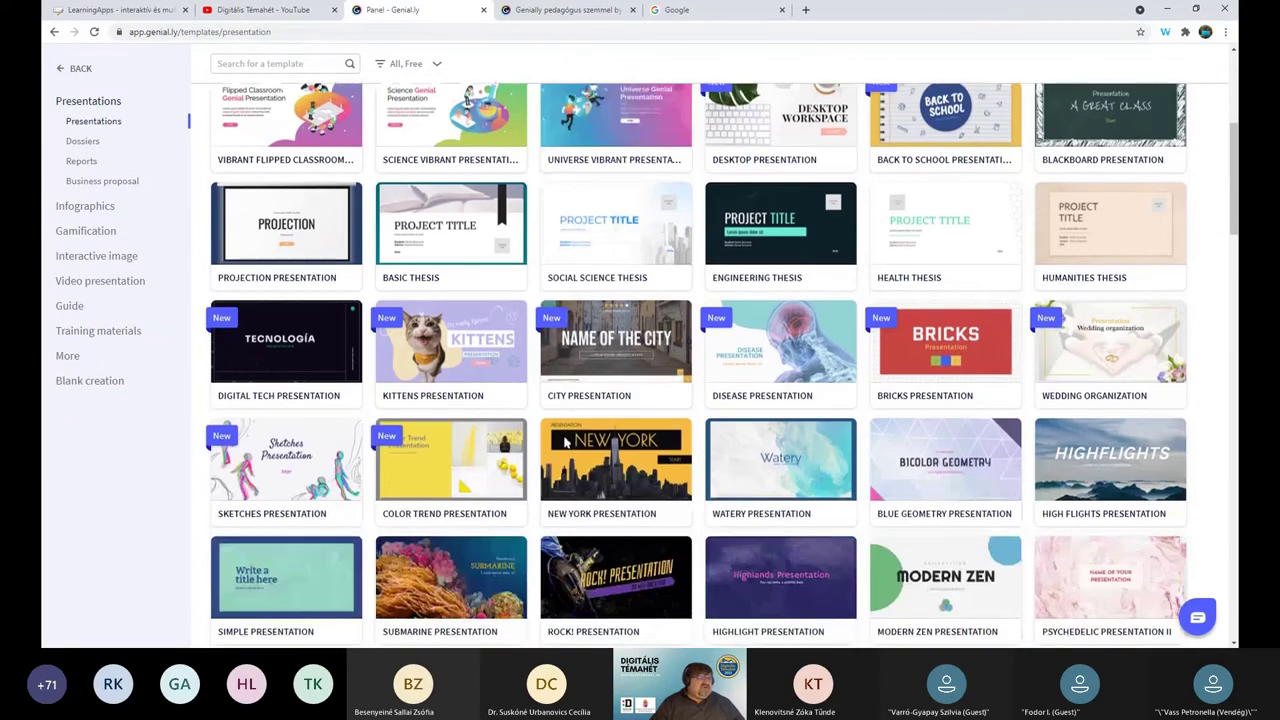
scroll(563, 438, "down", 2)
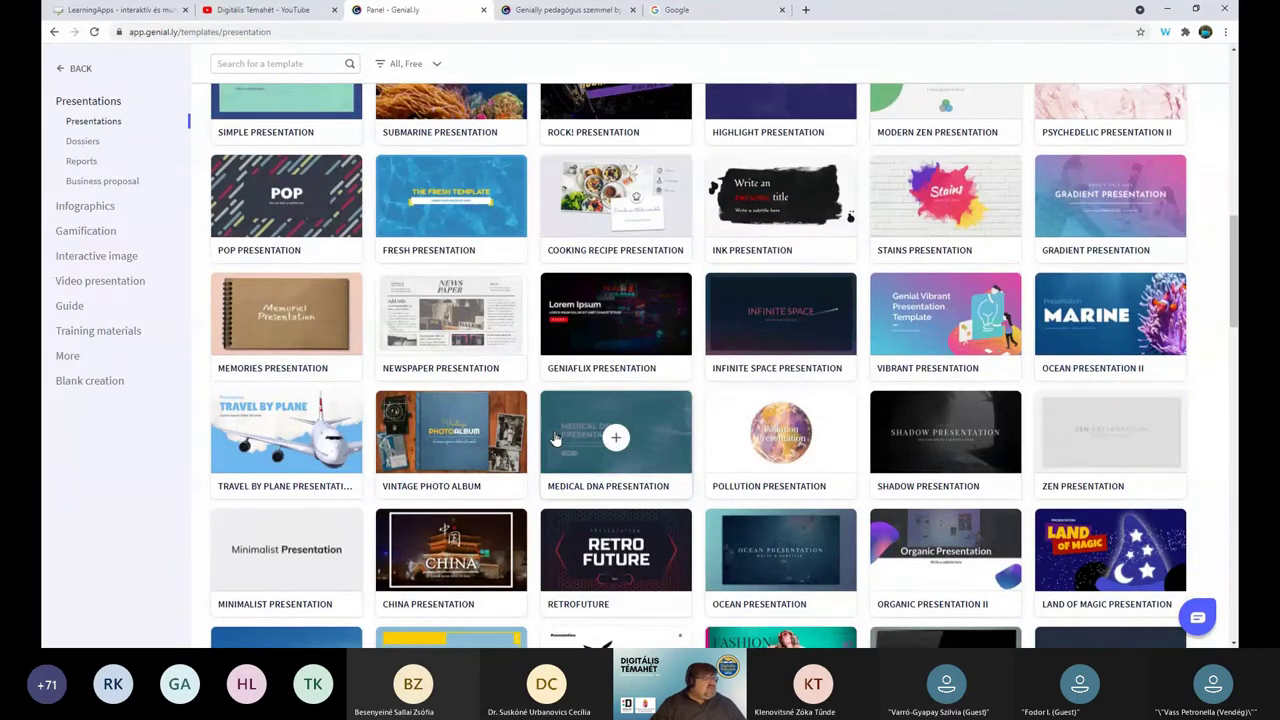
scroll(557, 441, "up", 3)
scroll(557, 441, "up", 2)
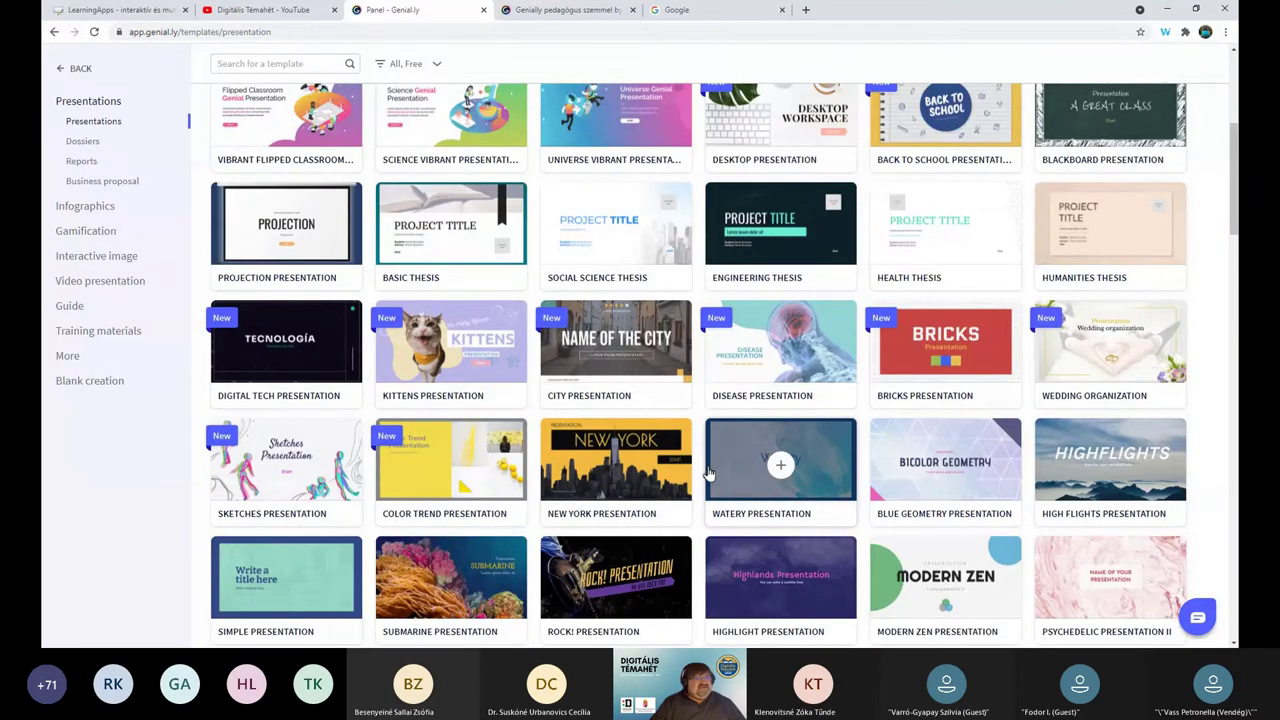
scroll(719, 470, "up", 3)
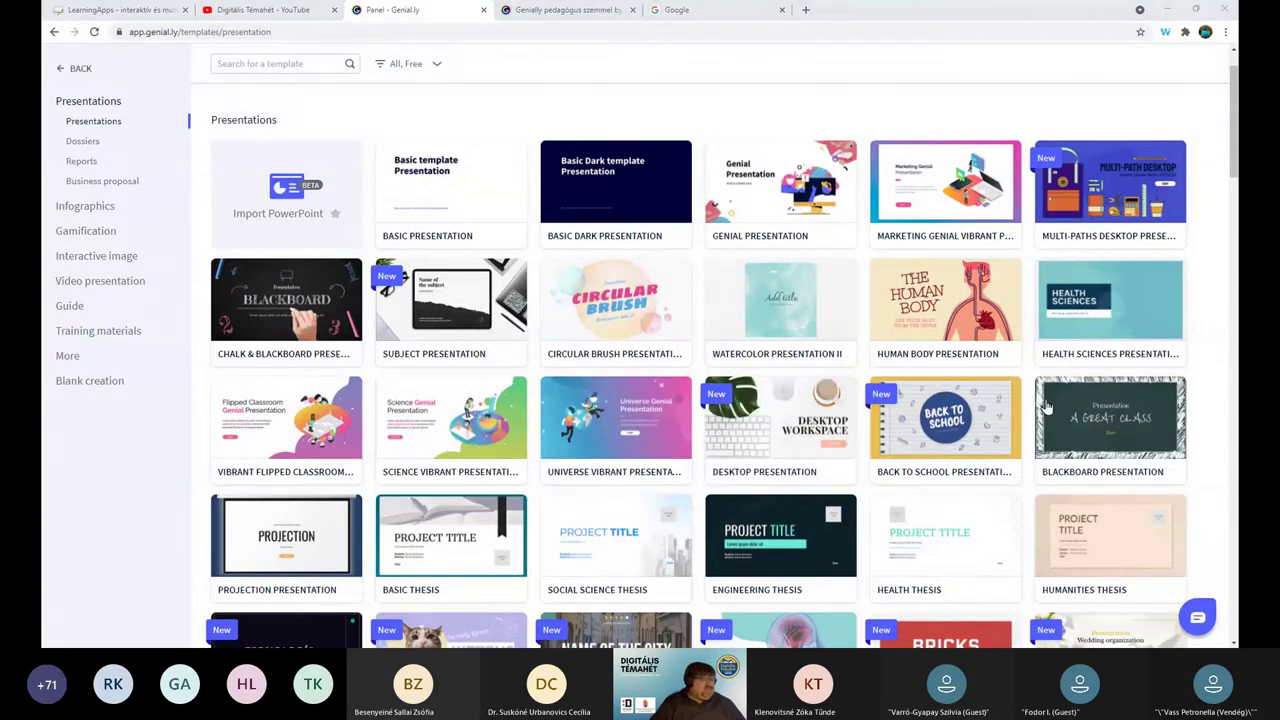
scroll(1000, 415, "down", 2)
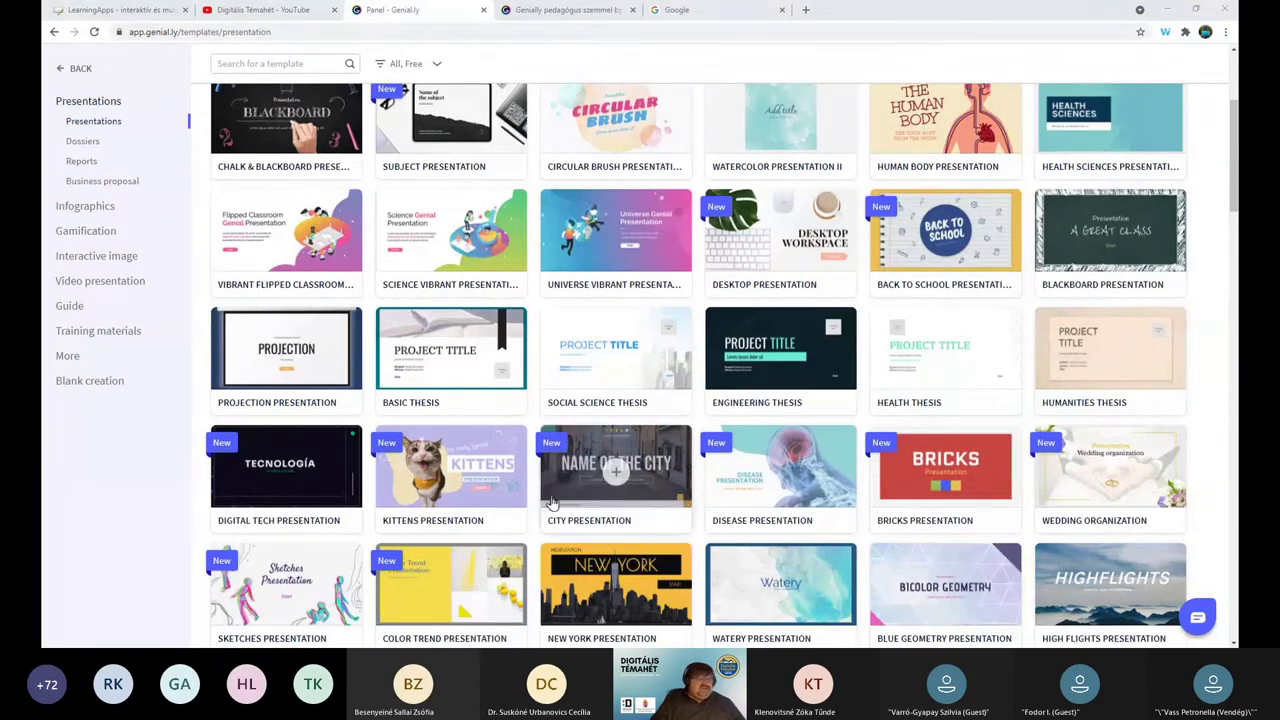
scroll(452, 506, "up", 2)
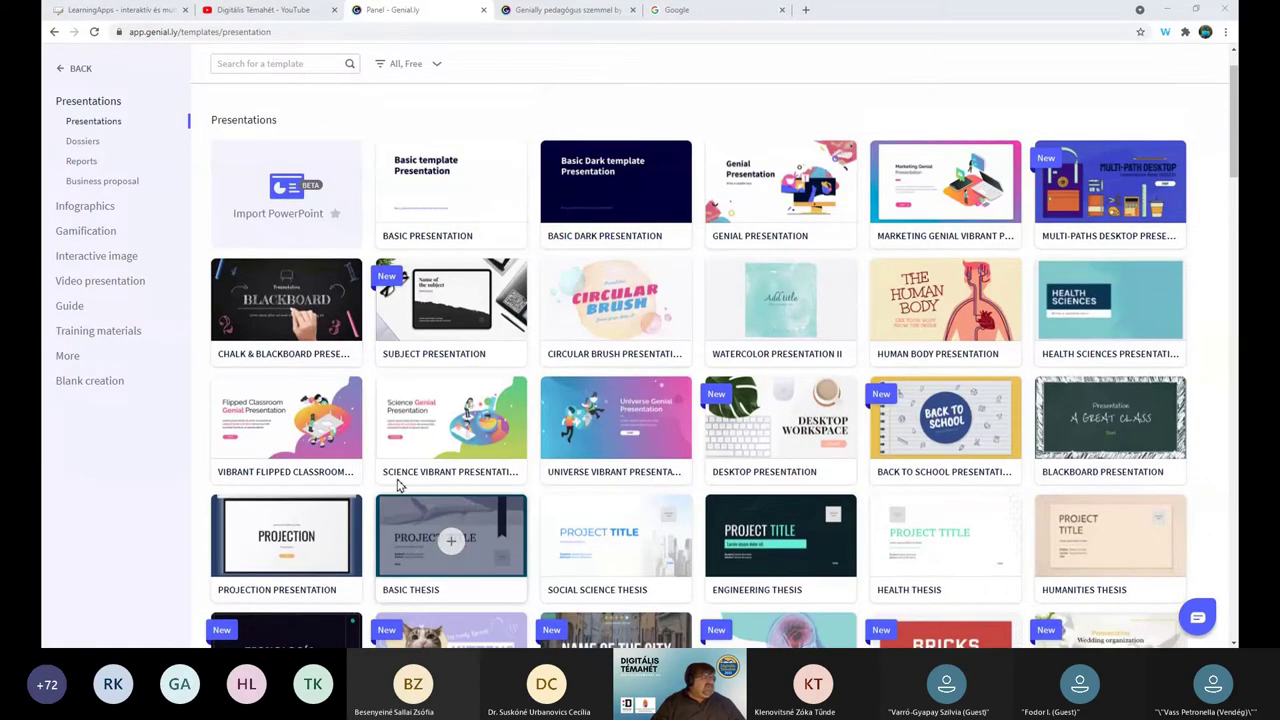
Step: Preview the first several pages of the Chalk & Blackboard Presentation template
left_click(333, 328)
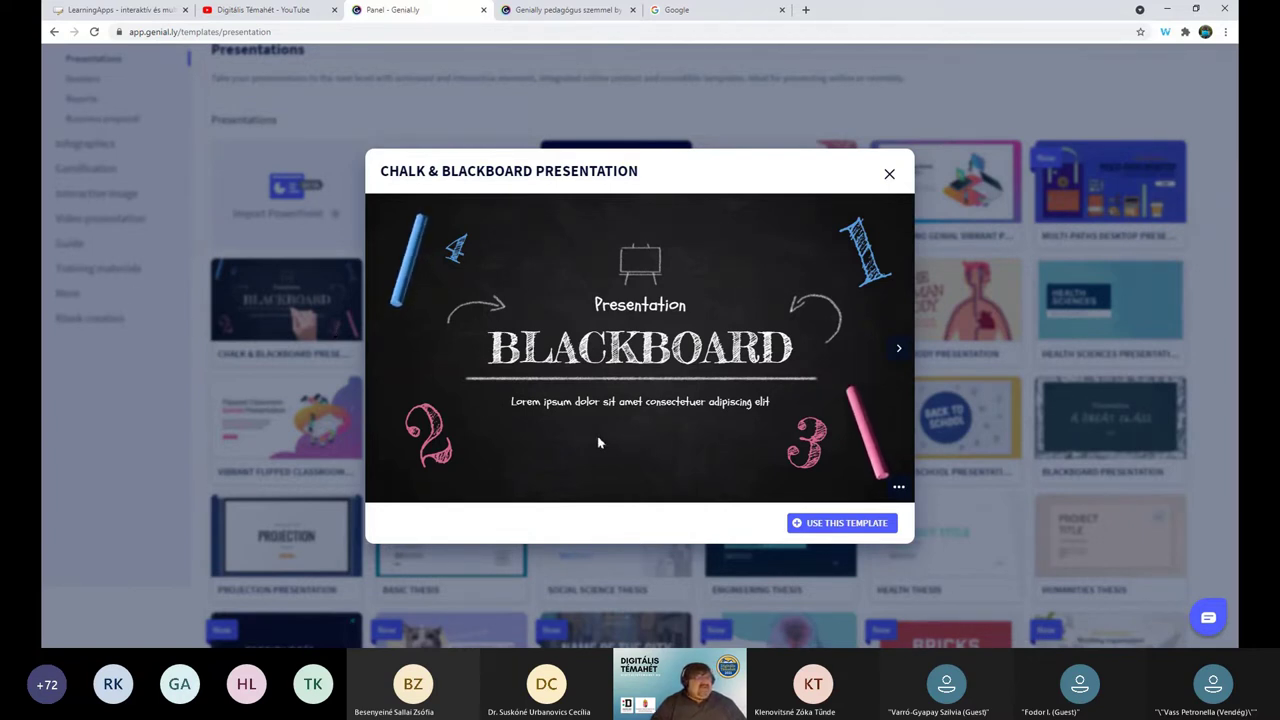
left_click(901, 356)
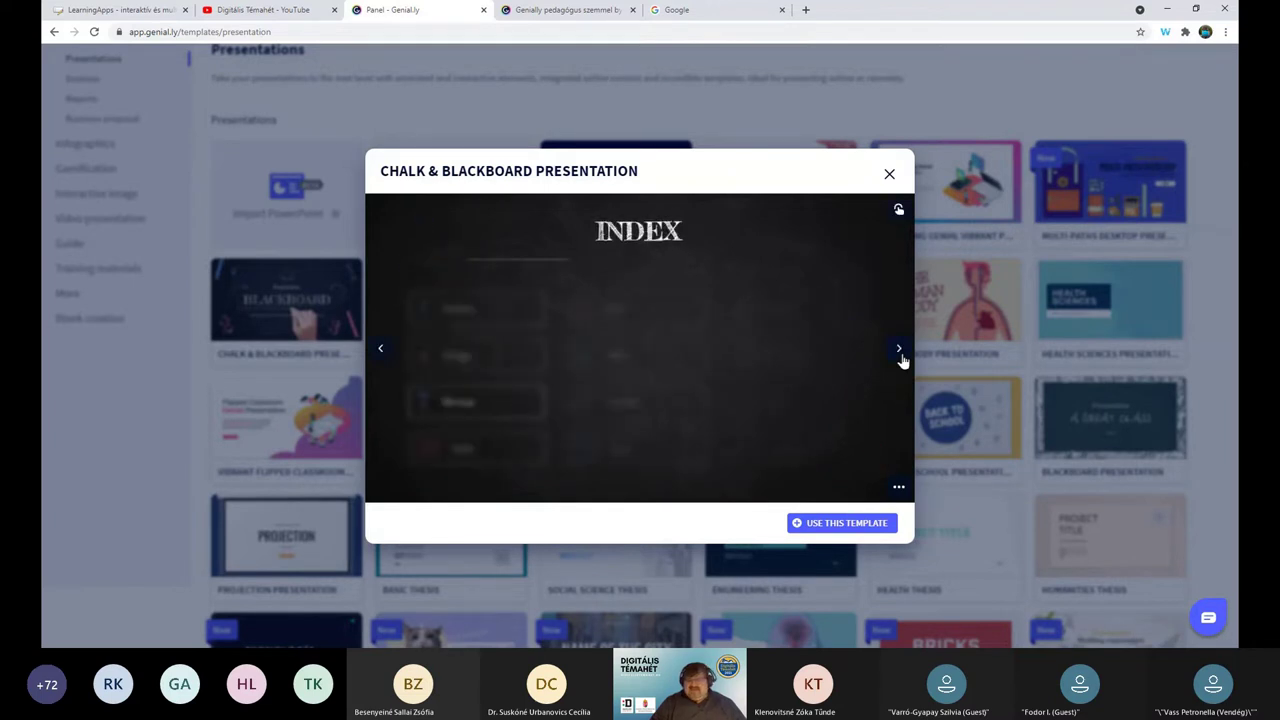
left_click(901, 356)
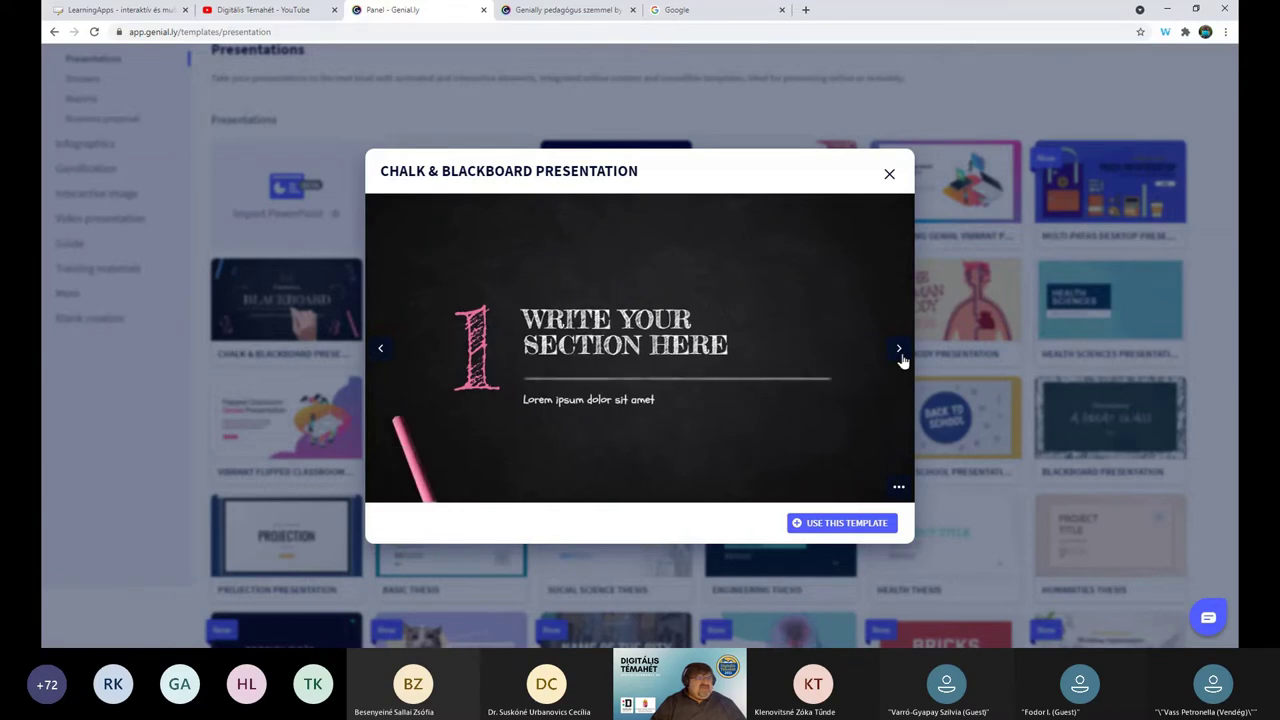
left_click(901, 356)
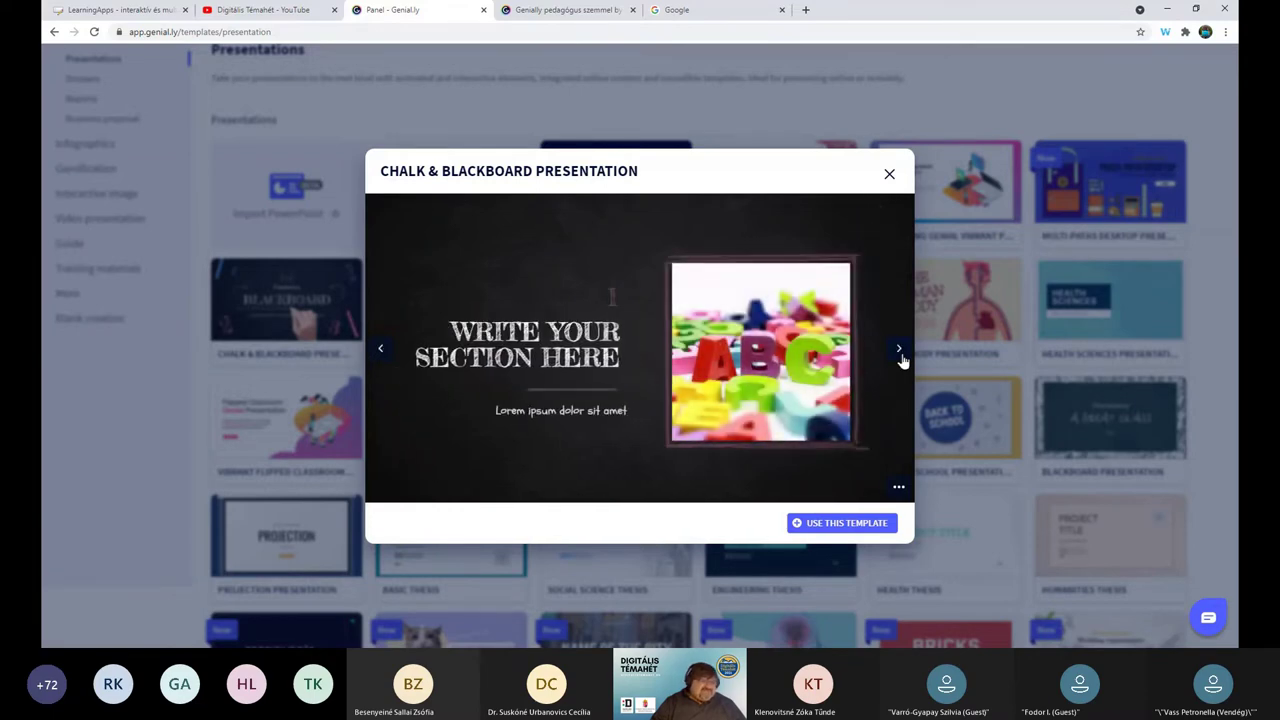
left_click(901, 356)
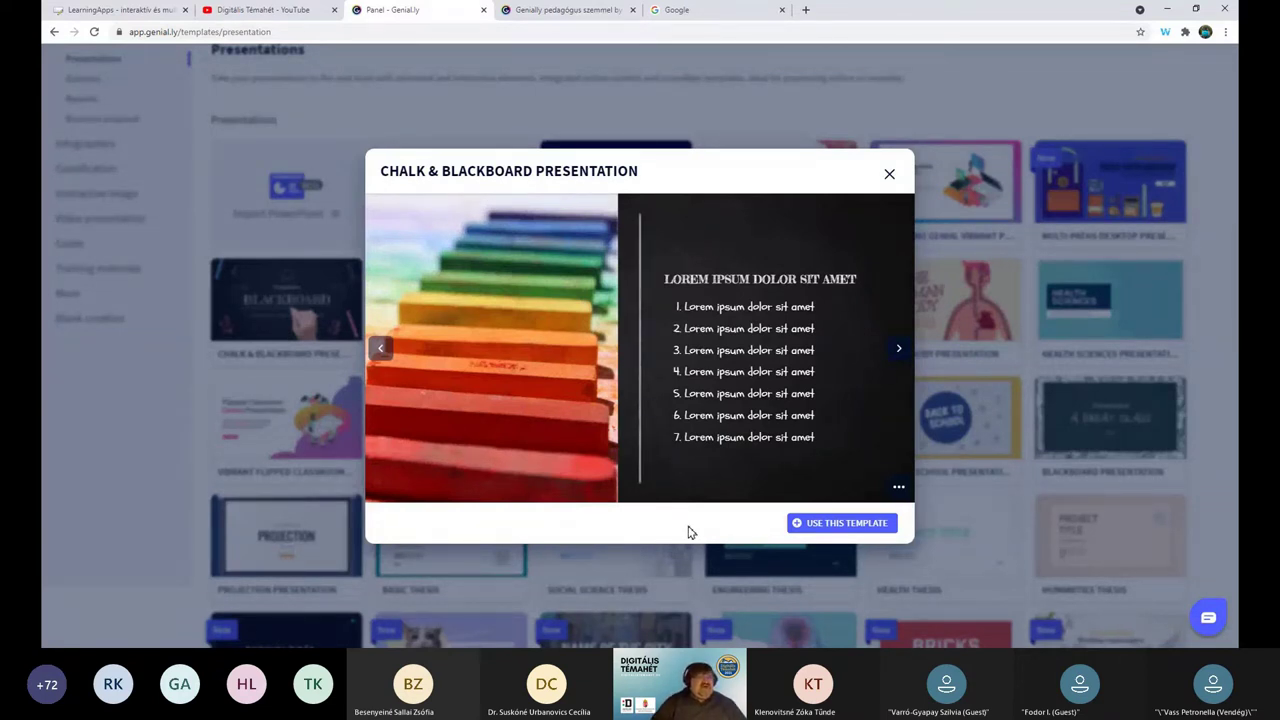
Step: Use the Chalk & Blackboard template, review its available pages and select all of them for the new creation
left_click(864, 524)
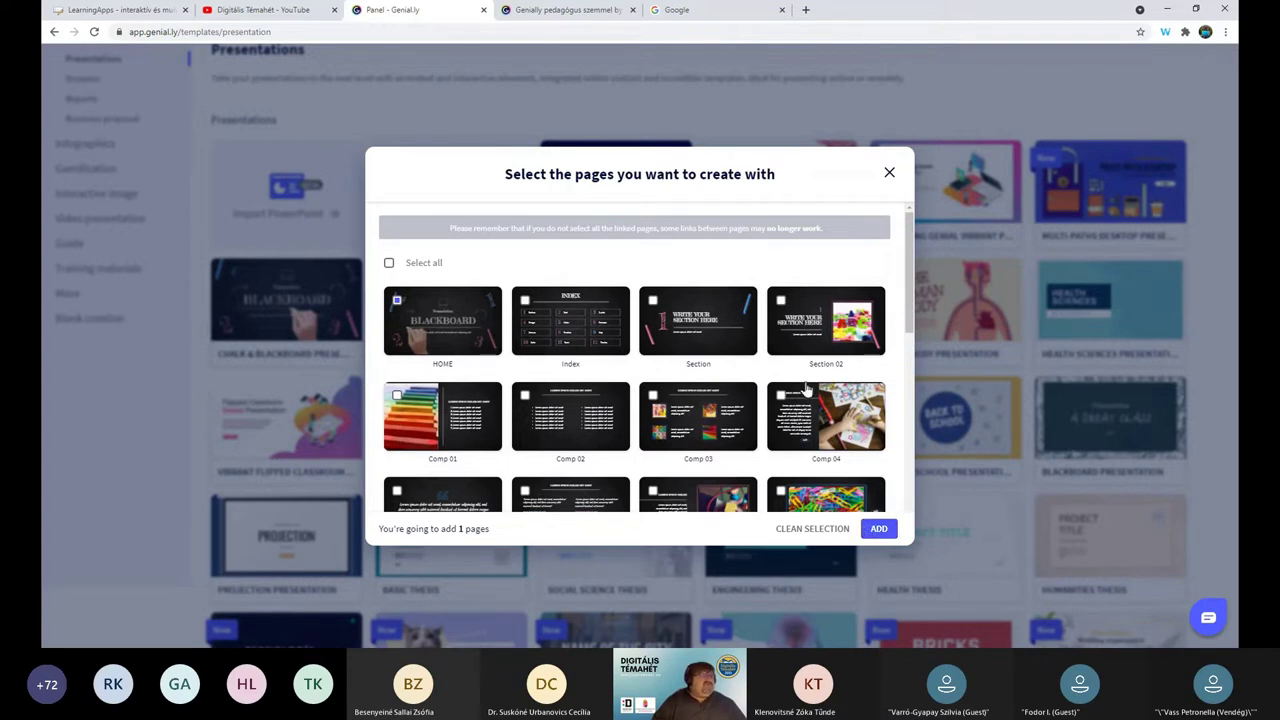
scroll(740, 450, "down", 1)
scroll(738, 450, "down", 10)
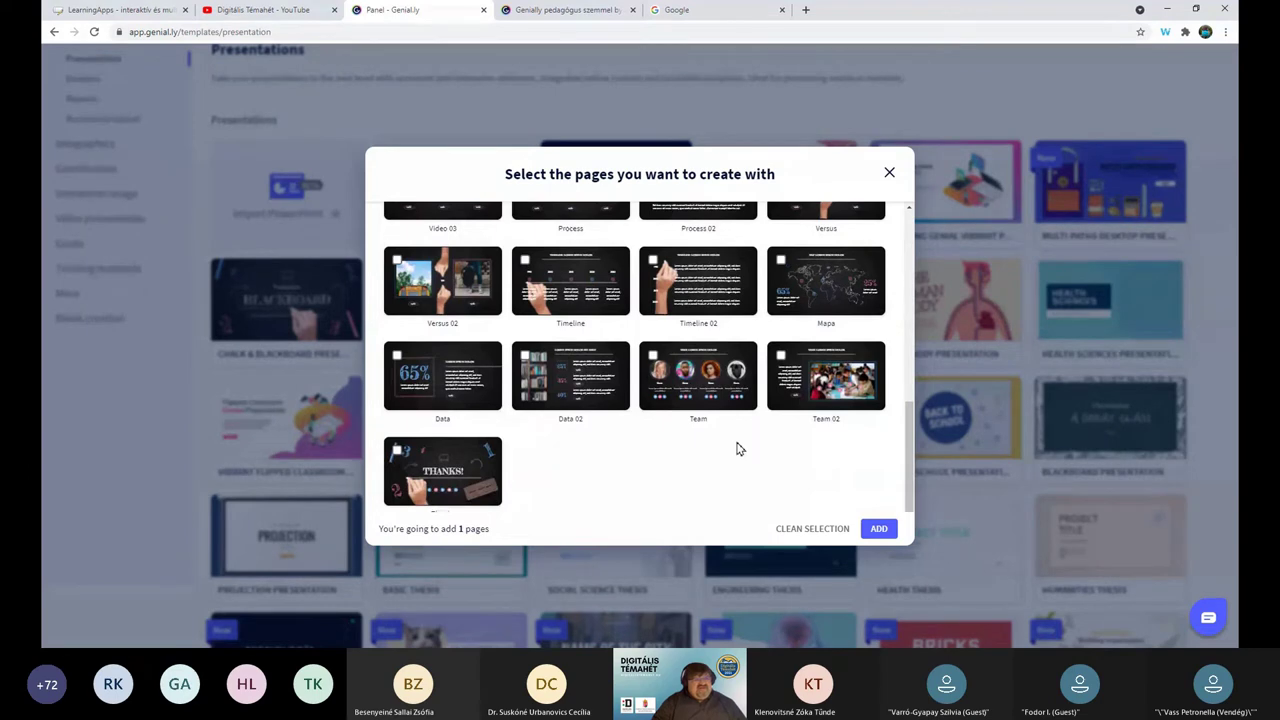
scroll(737, 449, "up", 3)
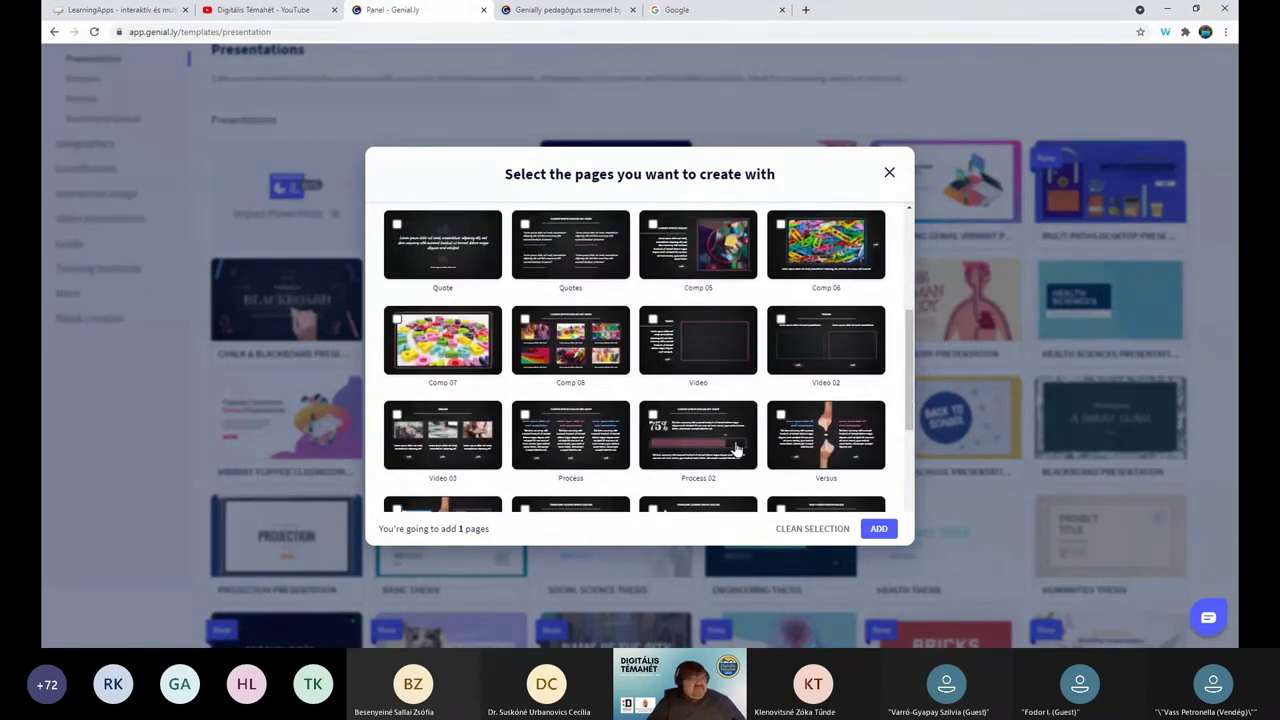
scroll(737, 449, "up", 3)
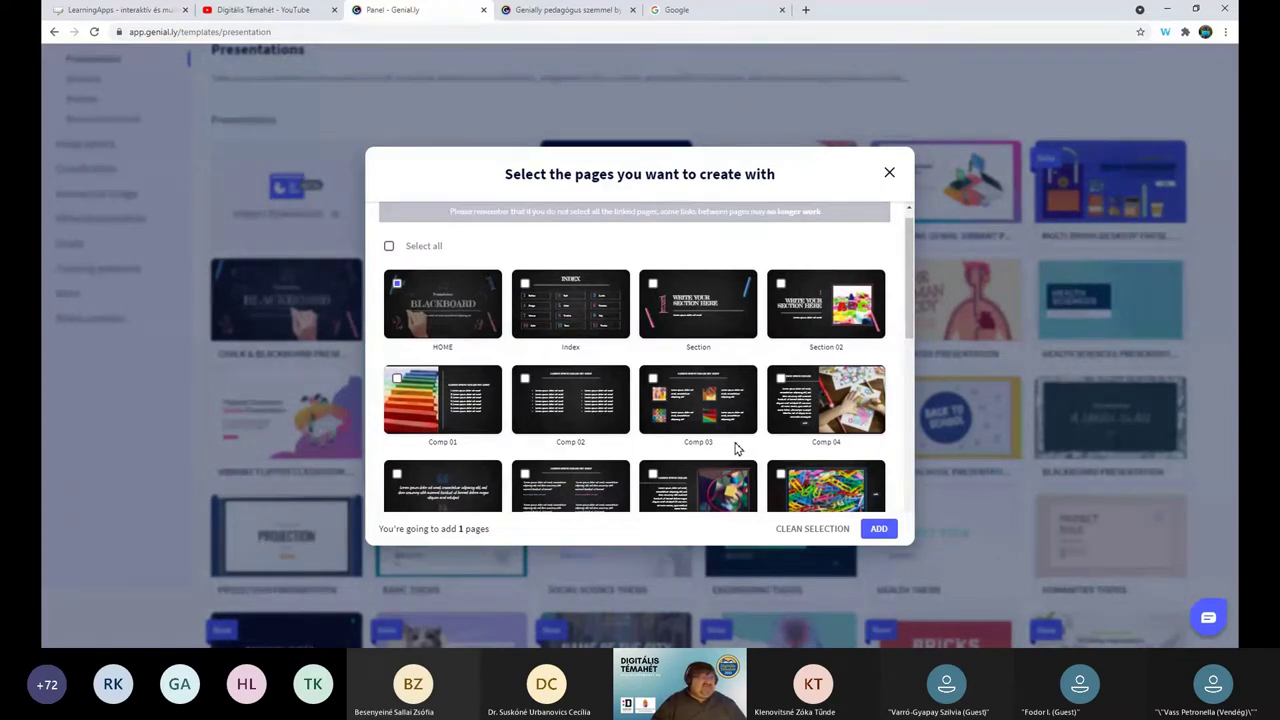
scroll(535, 370, "down", 3)
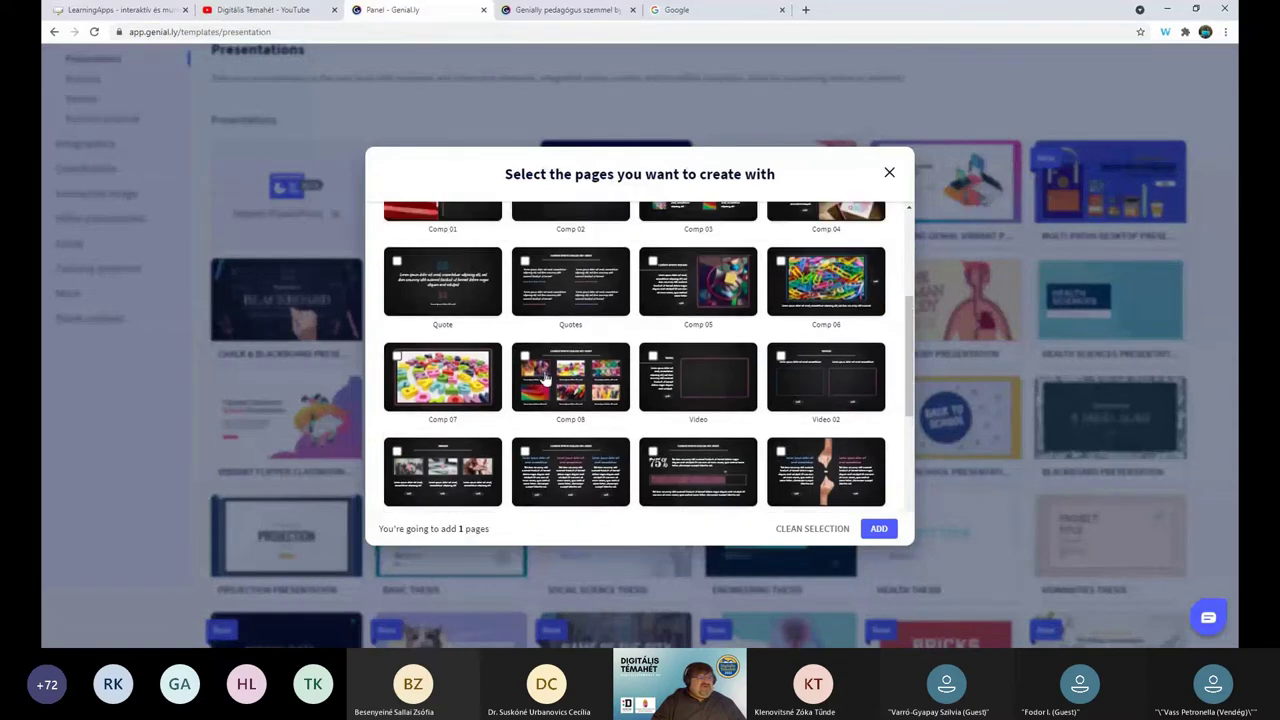
scroll(538, 363, "up", 3)
scroll(538, 363, "up", 1)
left_click(425, 268)
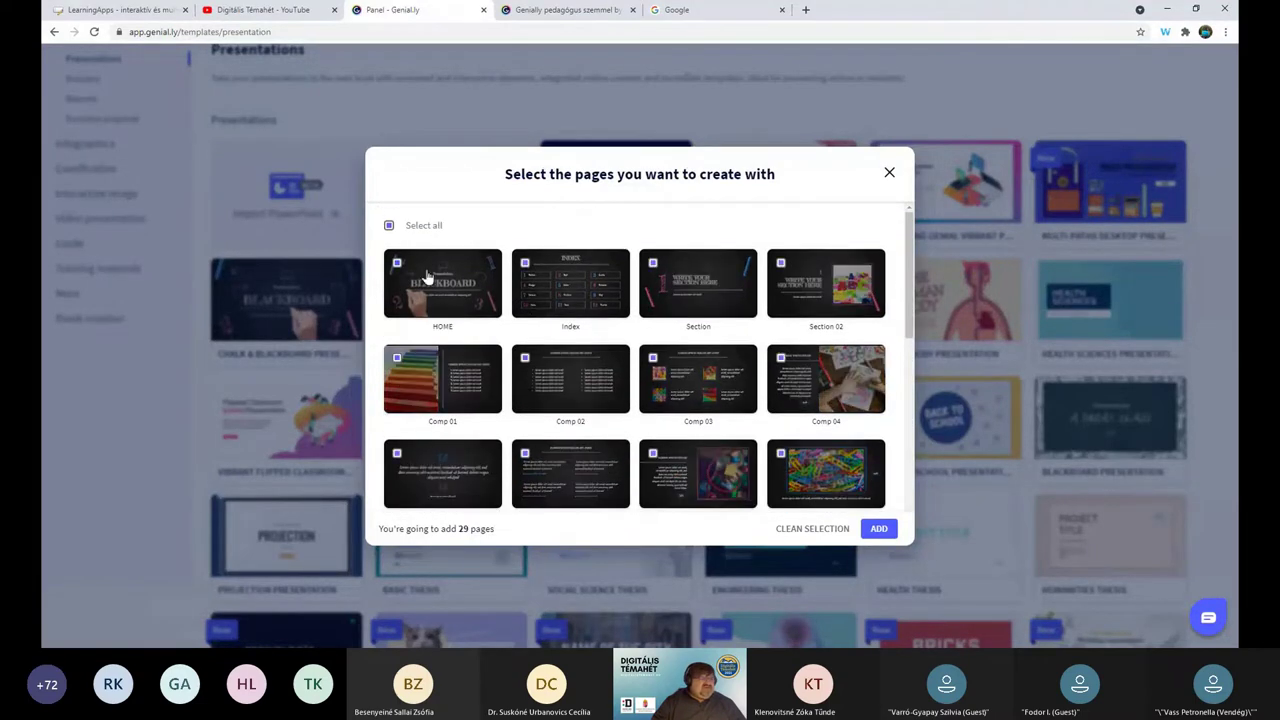
scroll(753, 469, "down", 5)
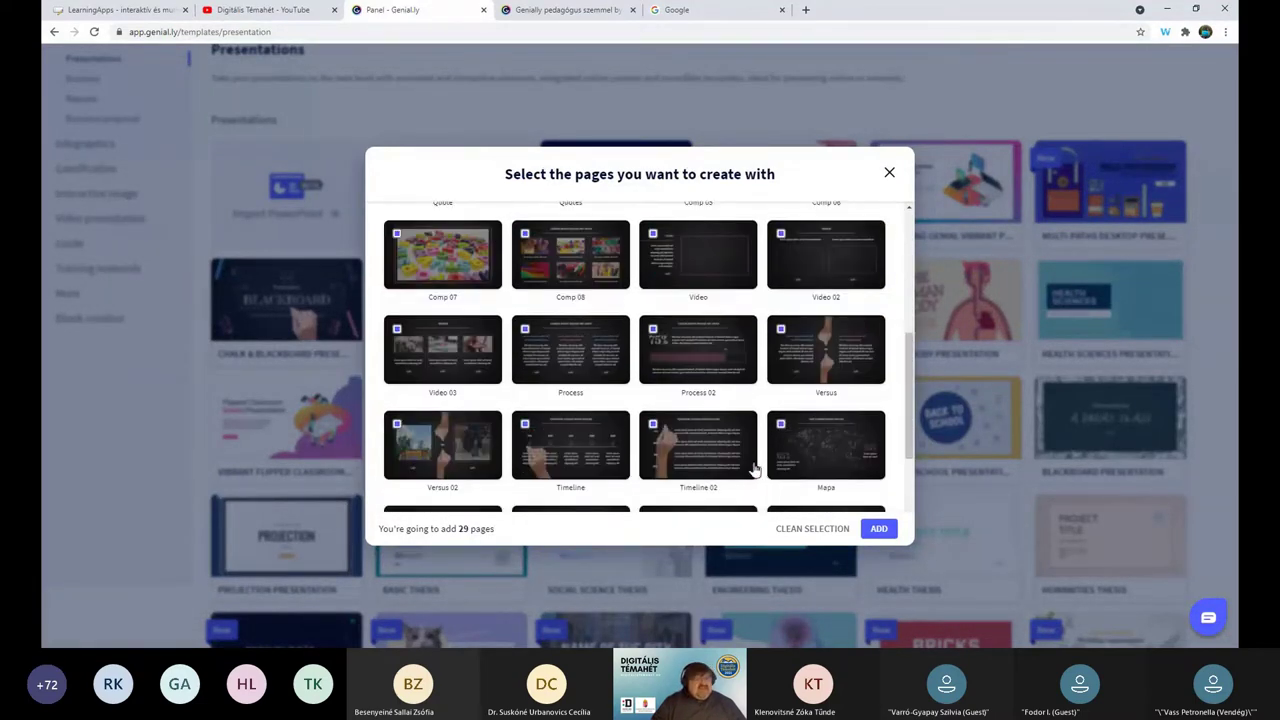
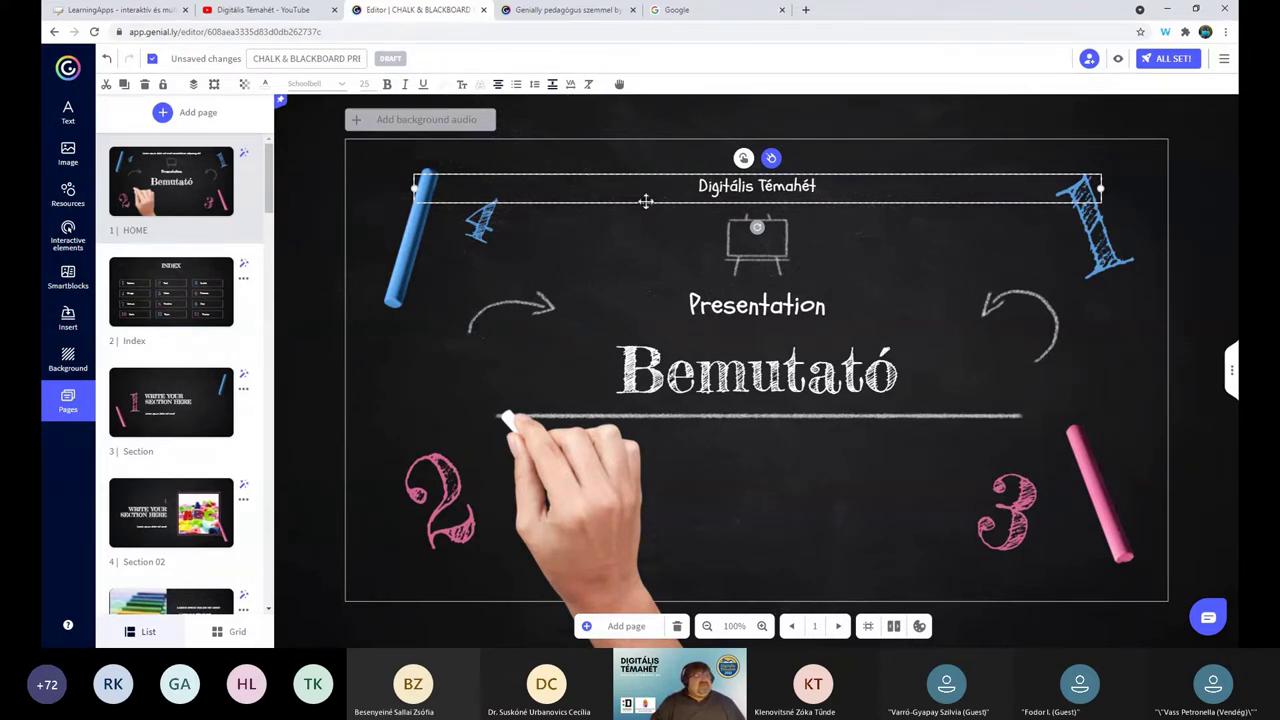
Step: Set the "Digitális Témahét" text on the HOME page to the Secular One font at 36 px
left_click_drag(698, 186, 824, 188)
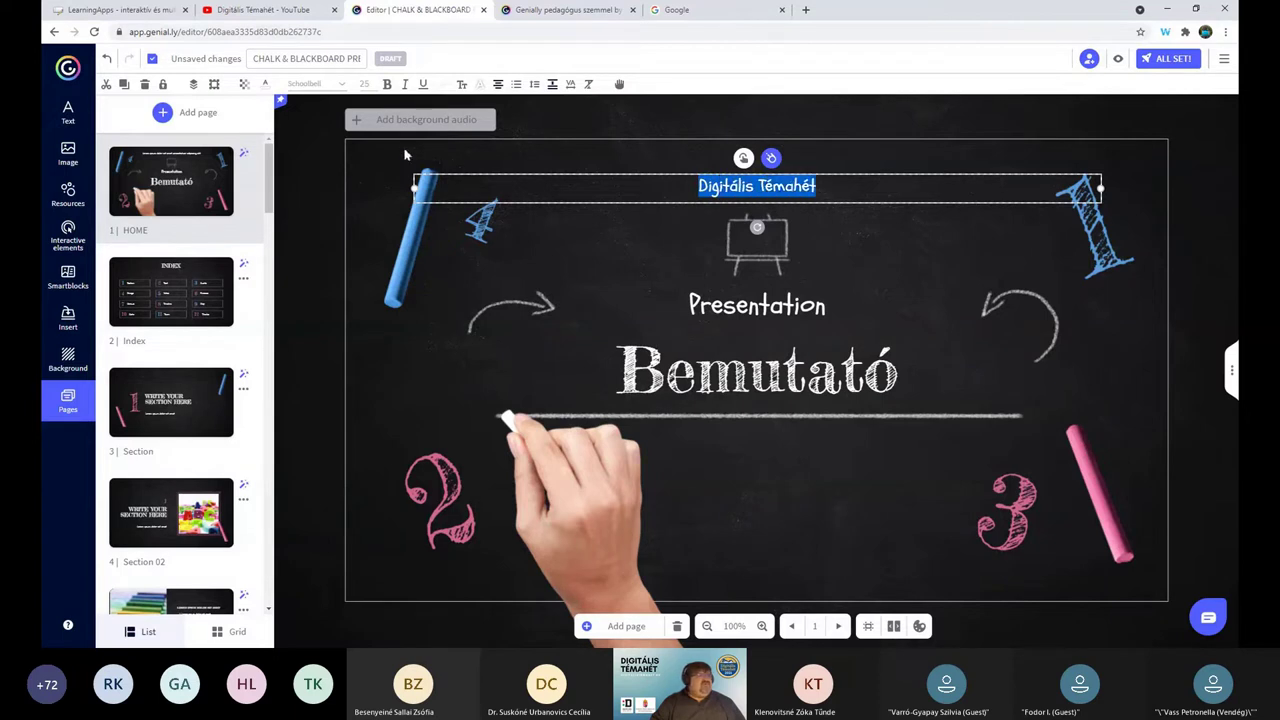
left_click(330, 86)
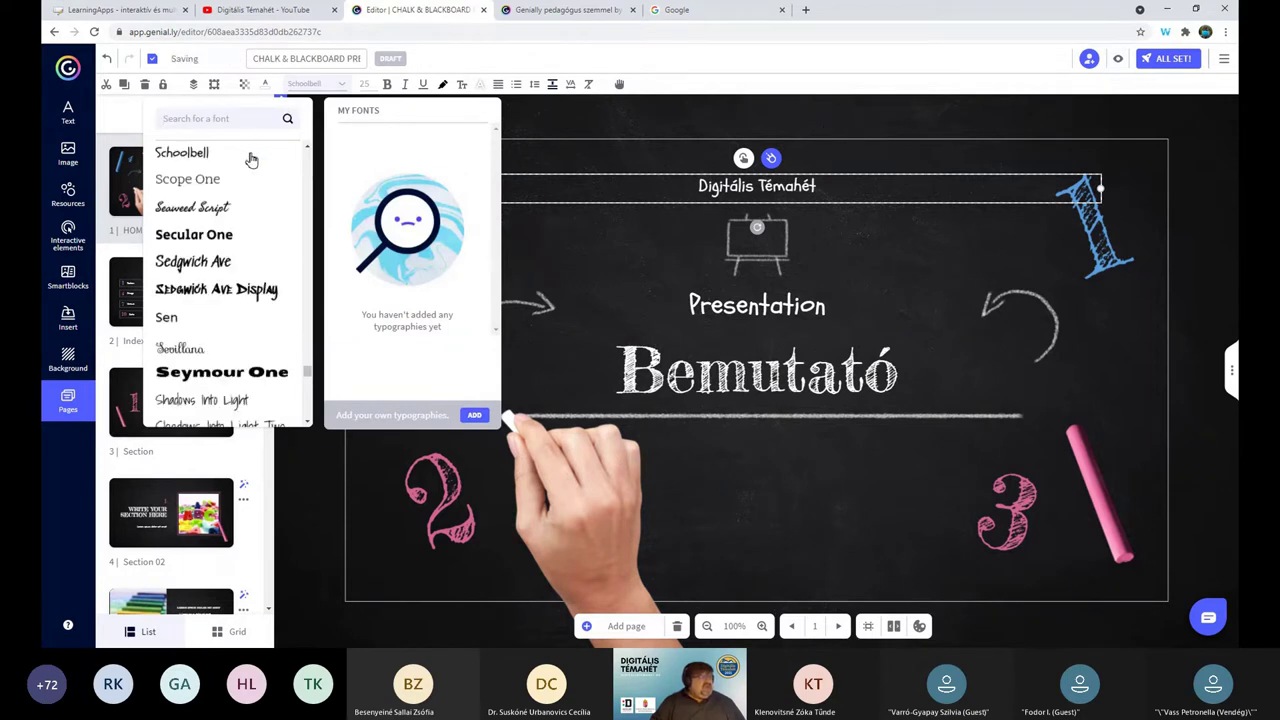
left_click(222, 238)
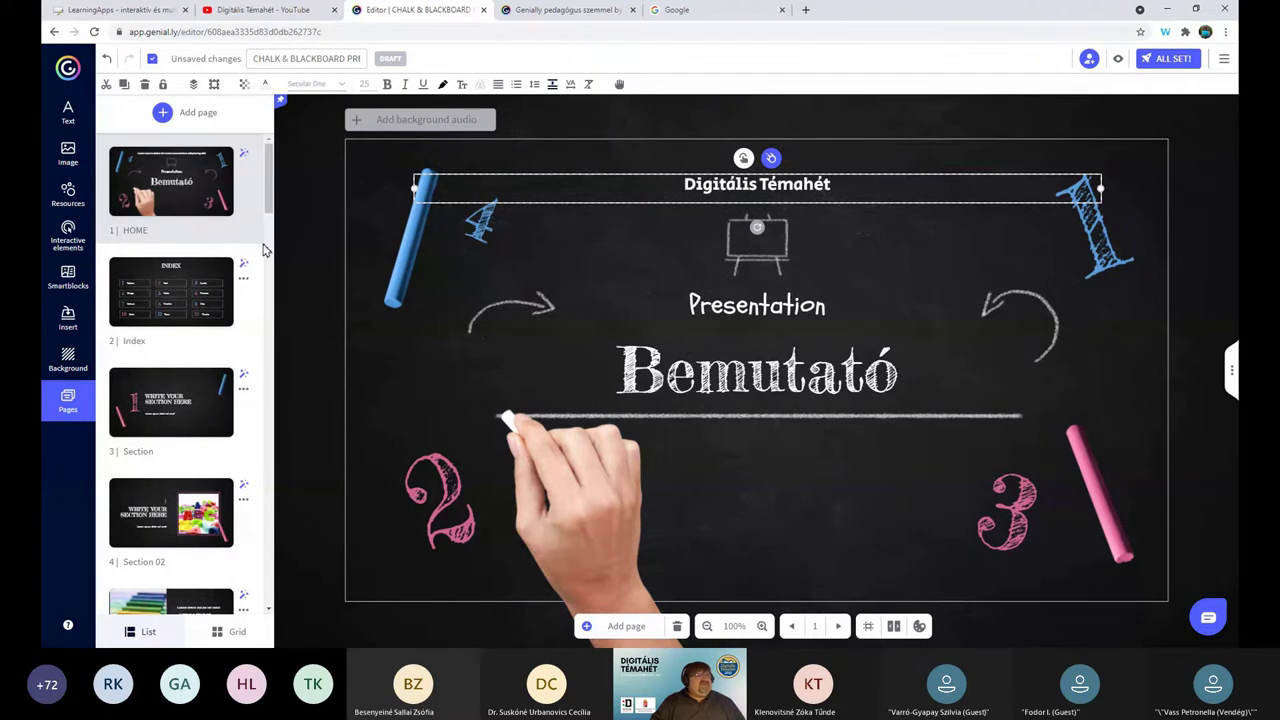
left_click(368, 84)
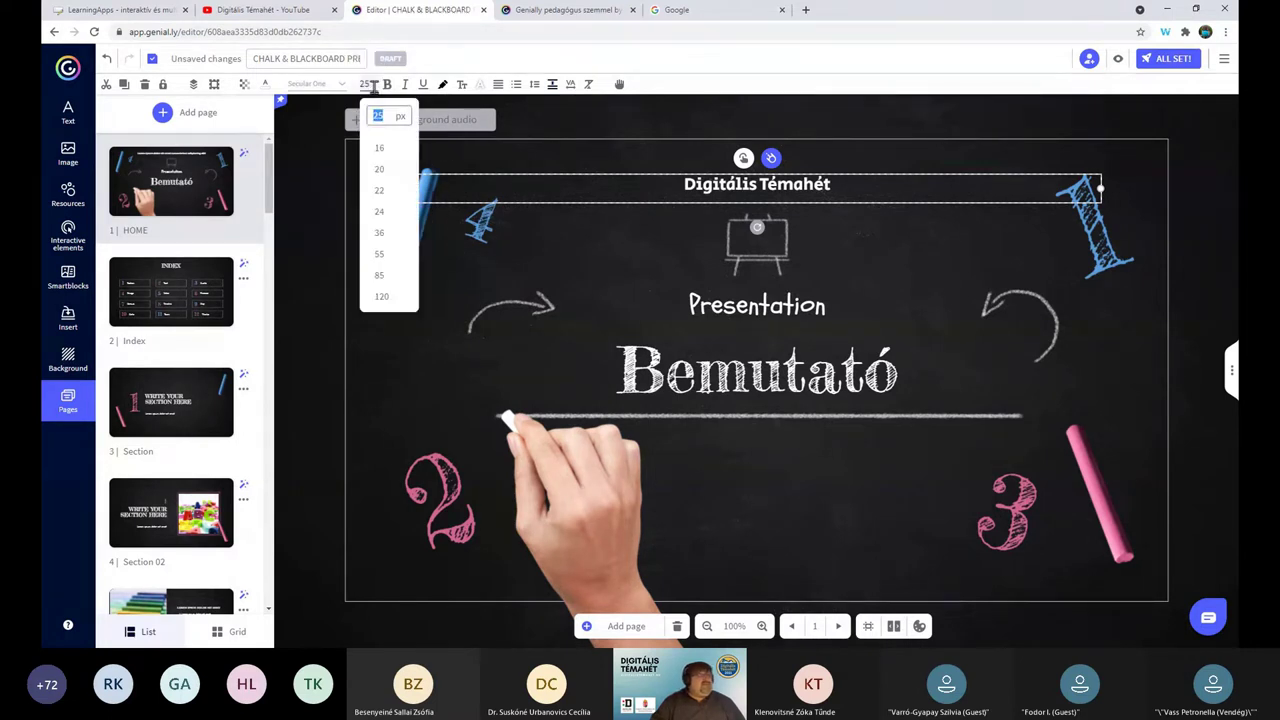
left_click(380, 233)
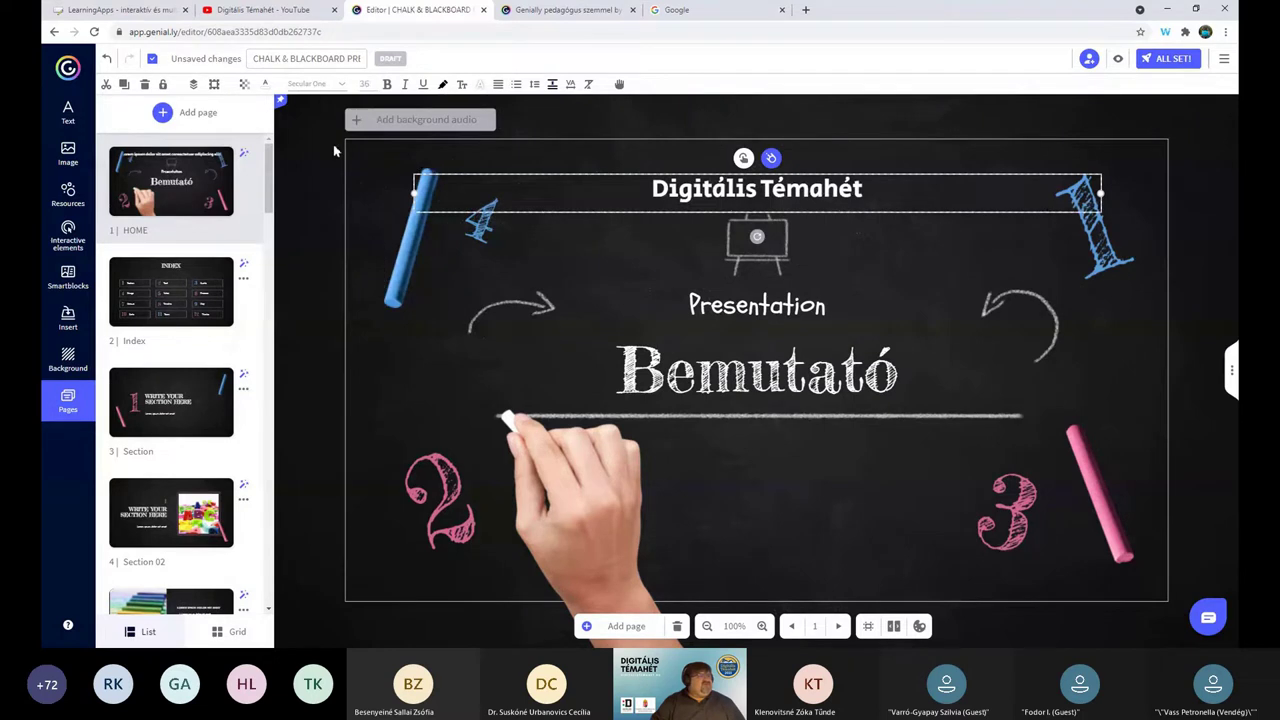
Step: Colour the "Digitális Témahét" text golden yellow (#EEB72B) and deselect it
left_click(265, 84)
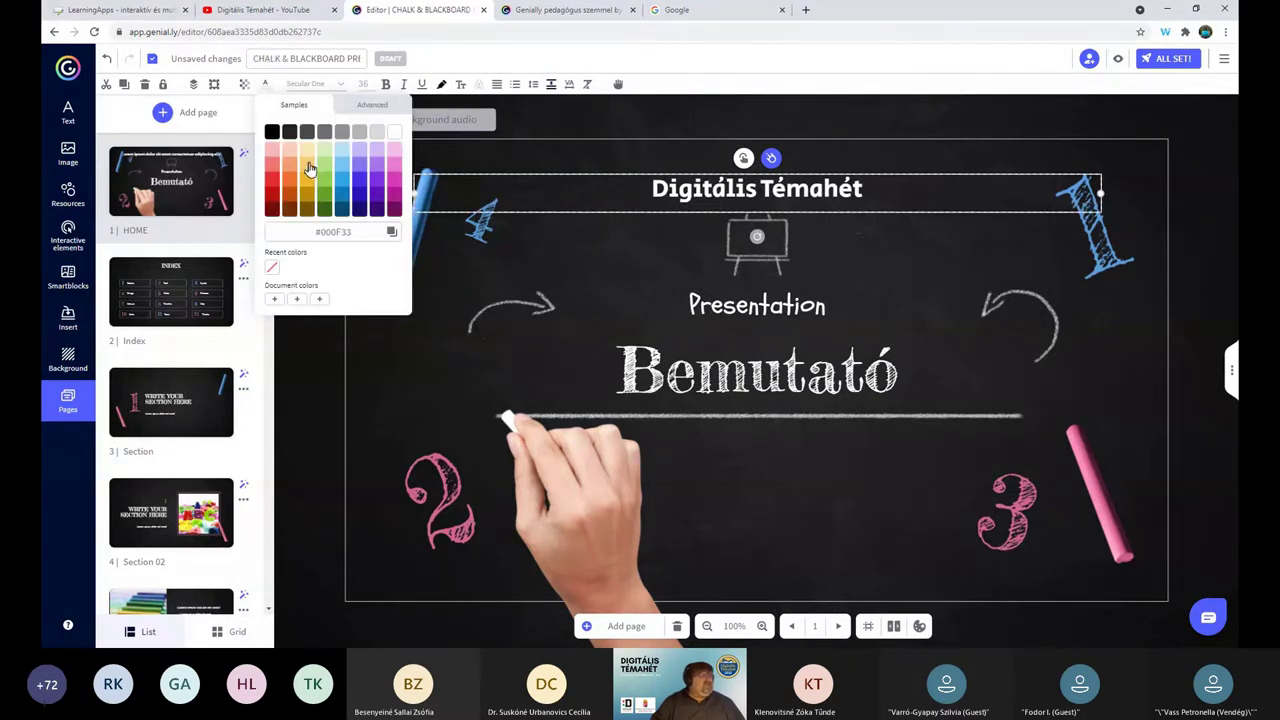
left_click(309, 181)
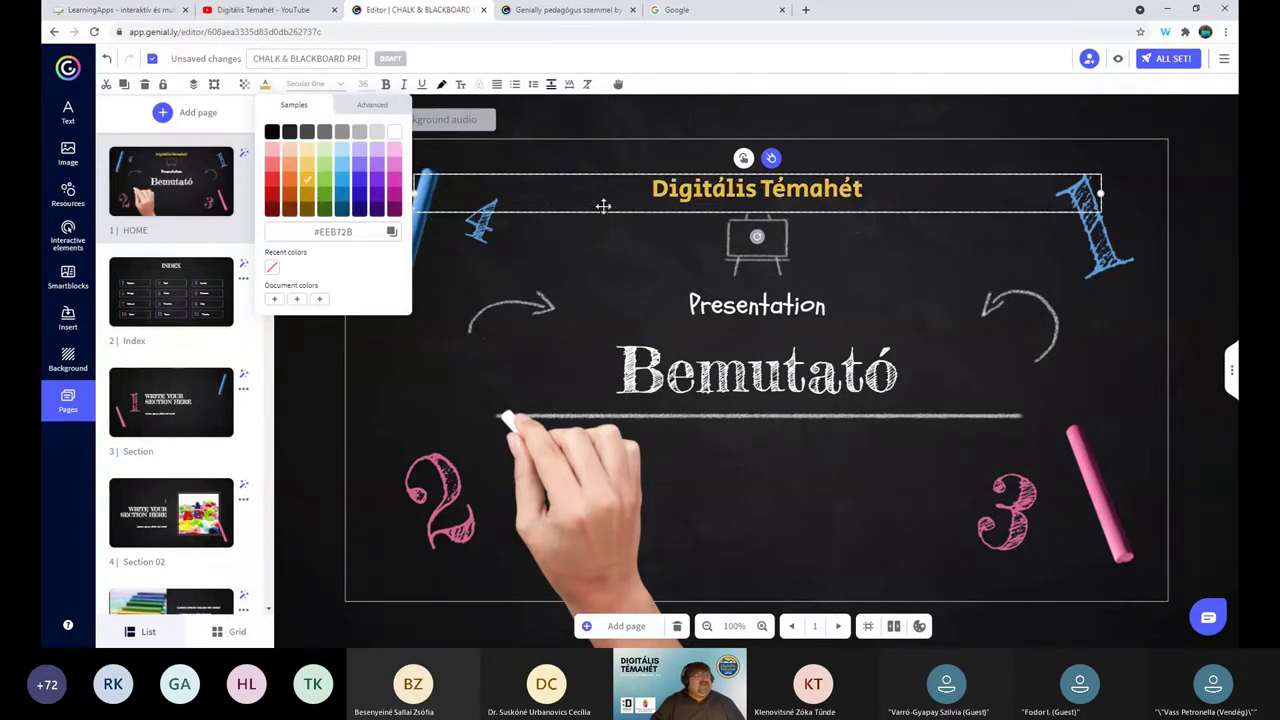
left_click(610, 156)
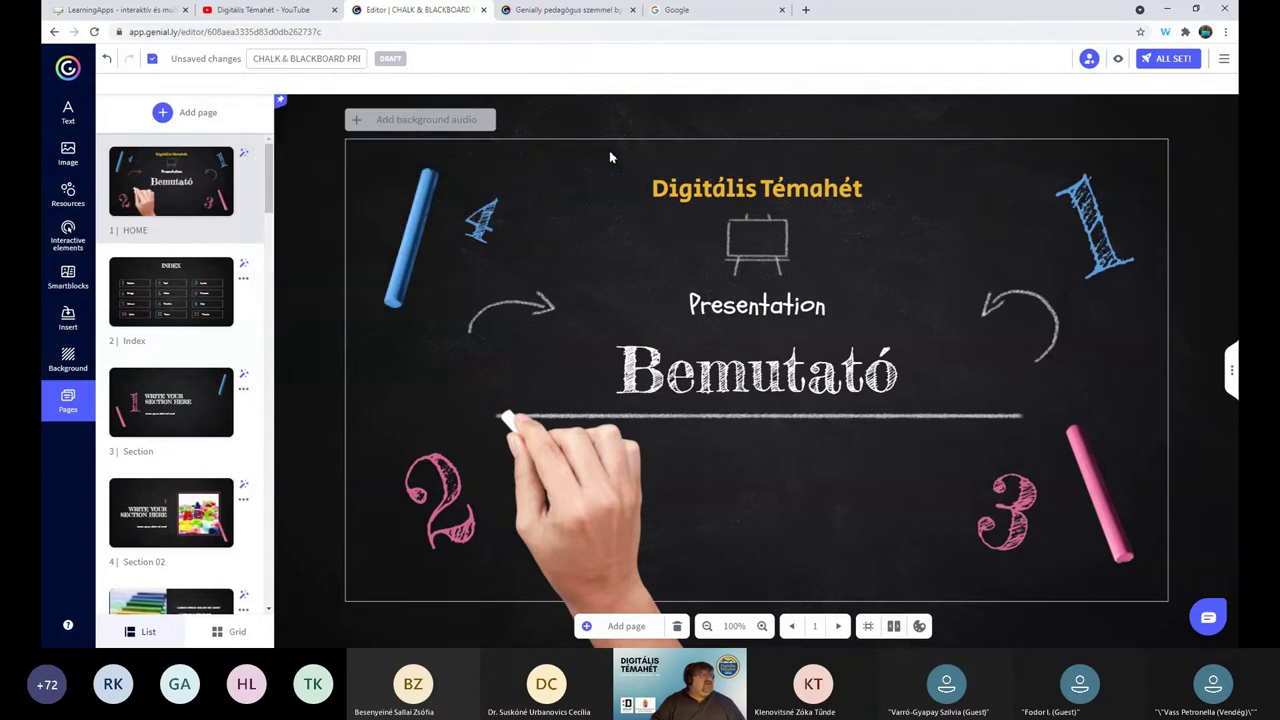
Step: Open the Section page and check that its number and chalk images can be selected individually
left_click(838, 190)
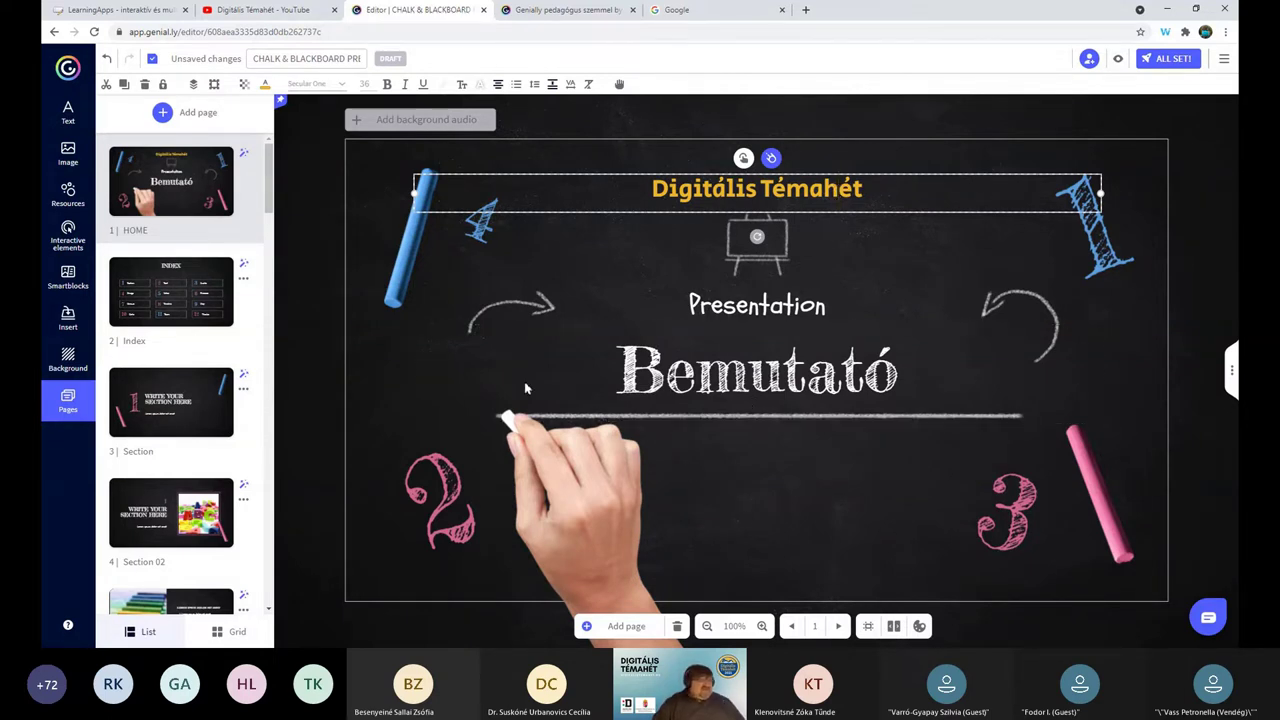
left_click(197, 428)
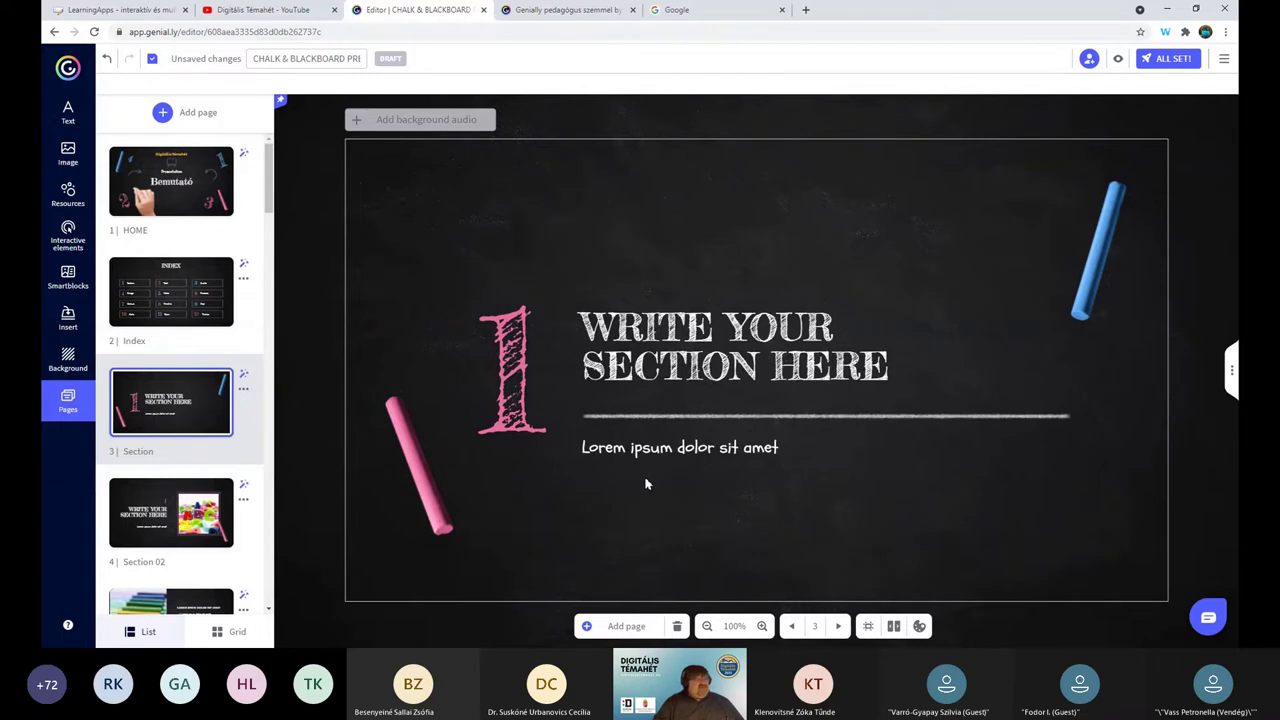
left_click(517, 401)
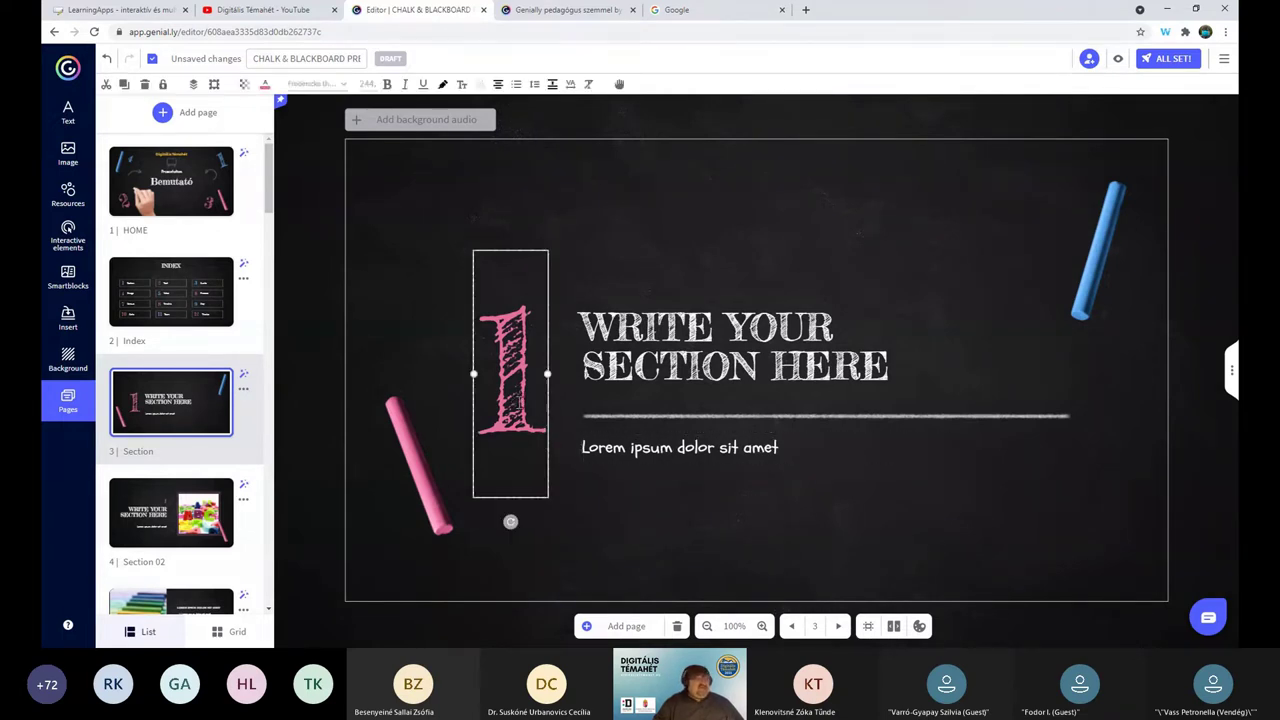
left_click(417, 449)
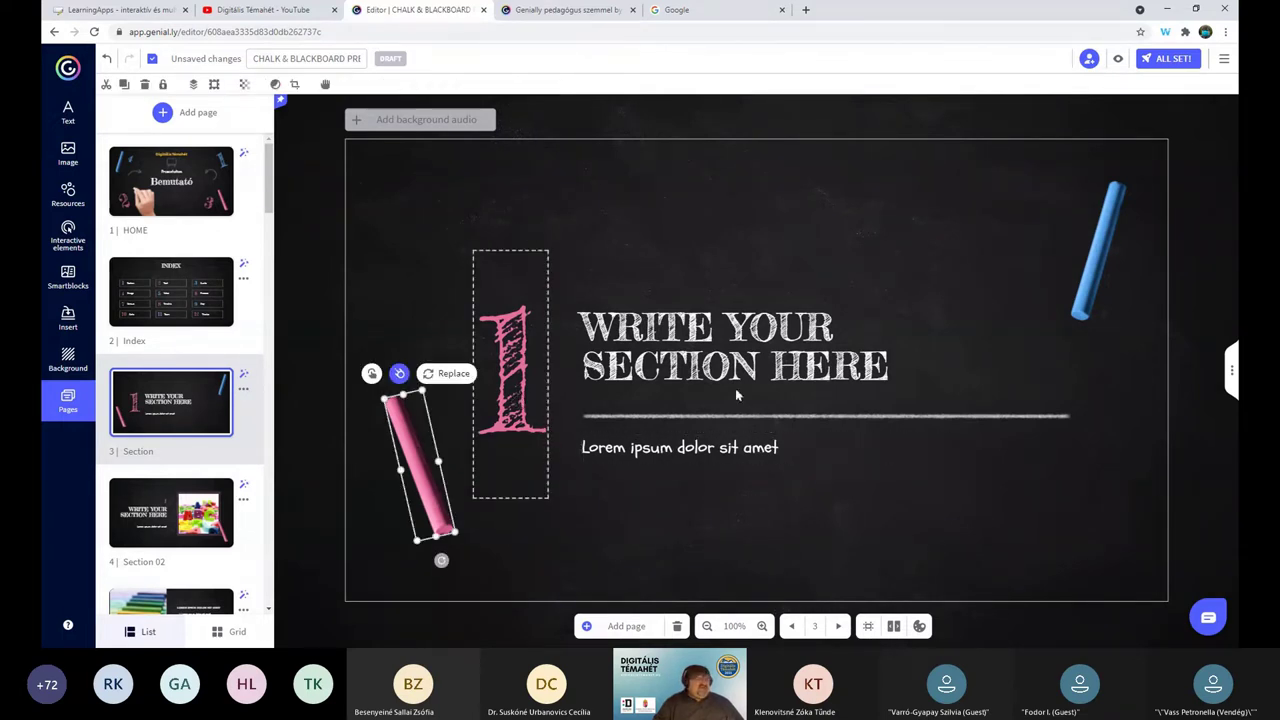
left_click(1086, 264)
left_click(628, 249)
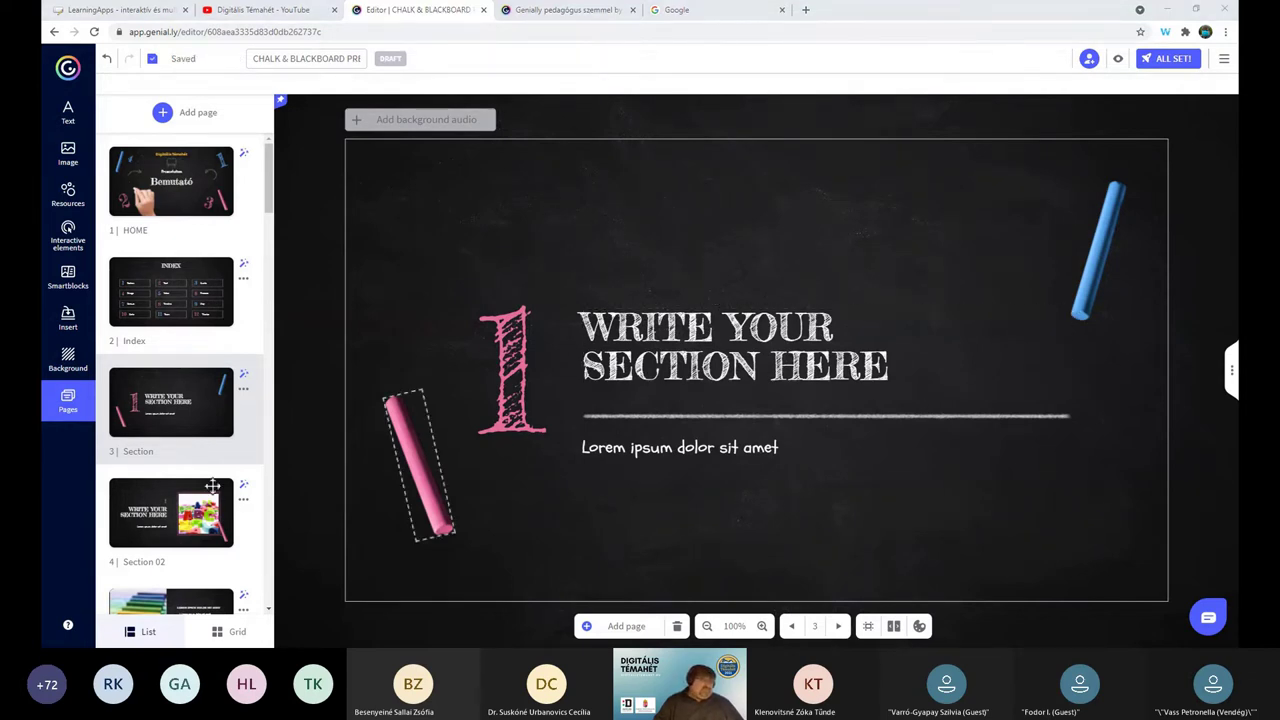
Step: Replace the heading above the numbered list on the Comp 01 page with "Árvíztűrő tükörfúrógép"
scroll(133, 473, "down", 1)
scroll(133, 473, "down", 3)
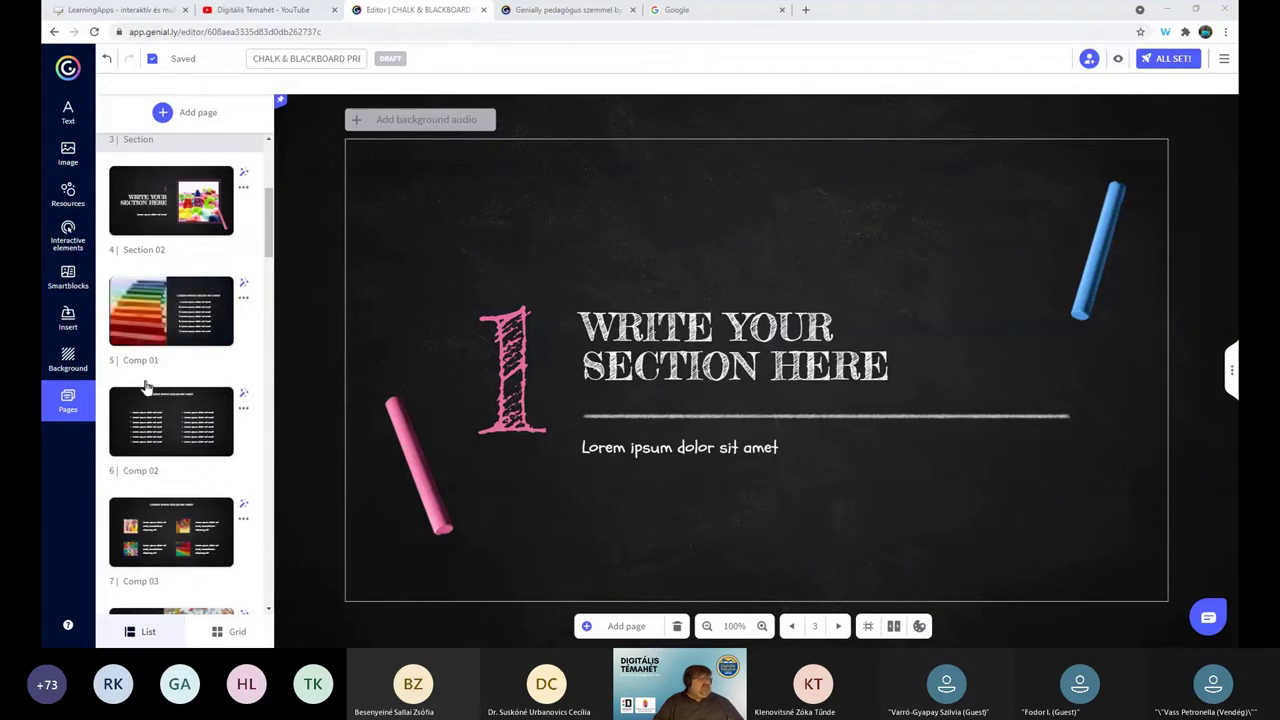
left_click(155, 343)
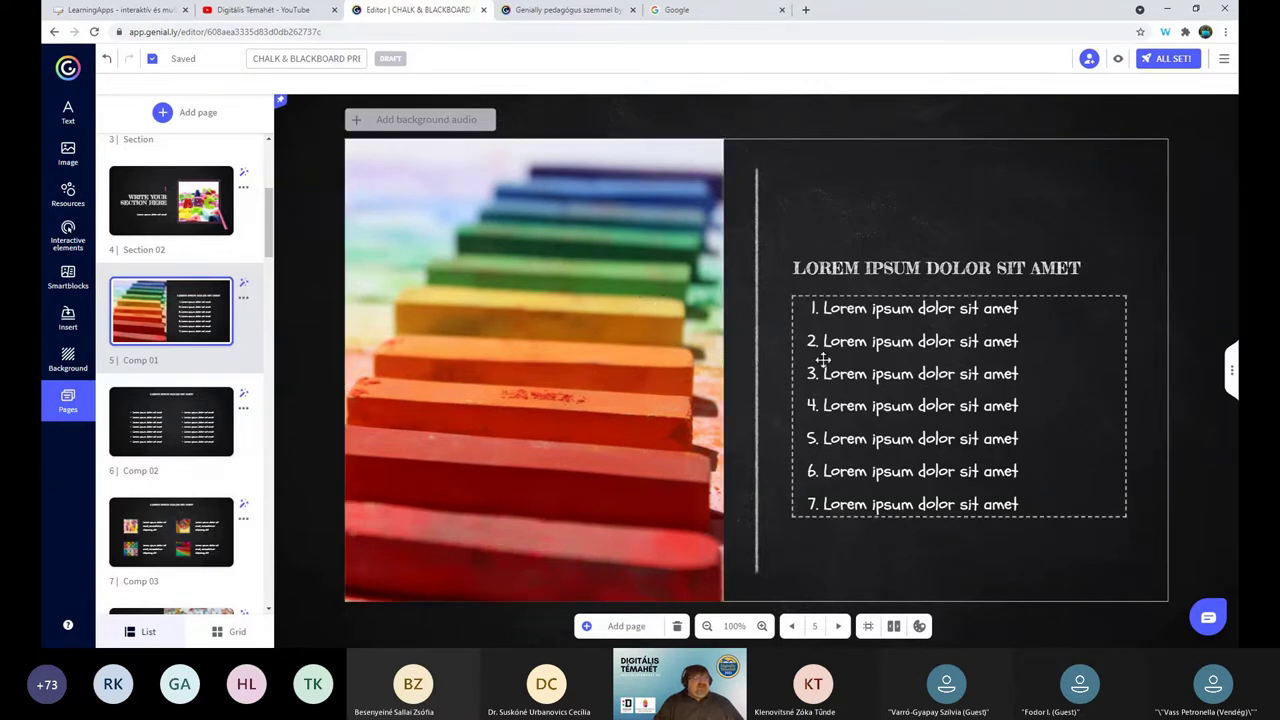
double_click(922, 268)
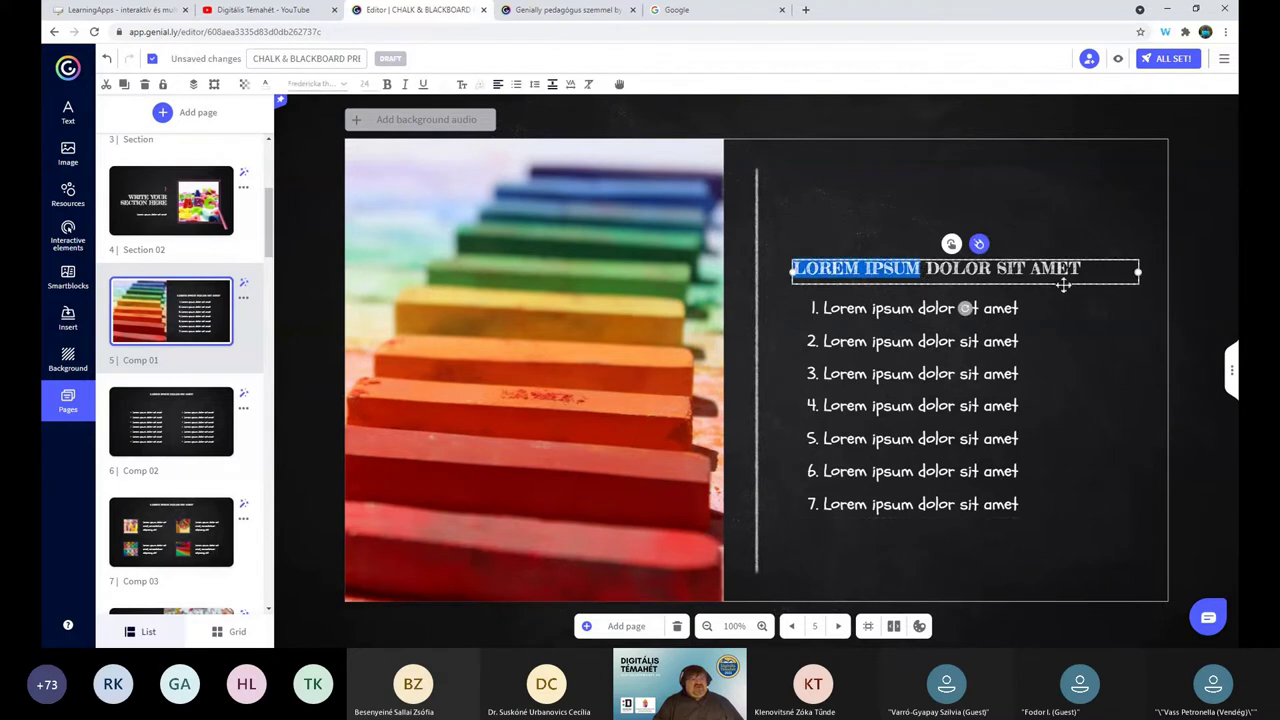
left_click_drag(970, 265, 789, 253)
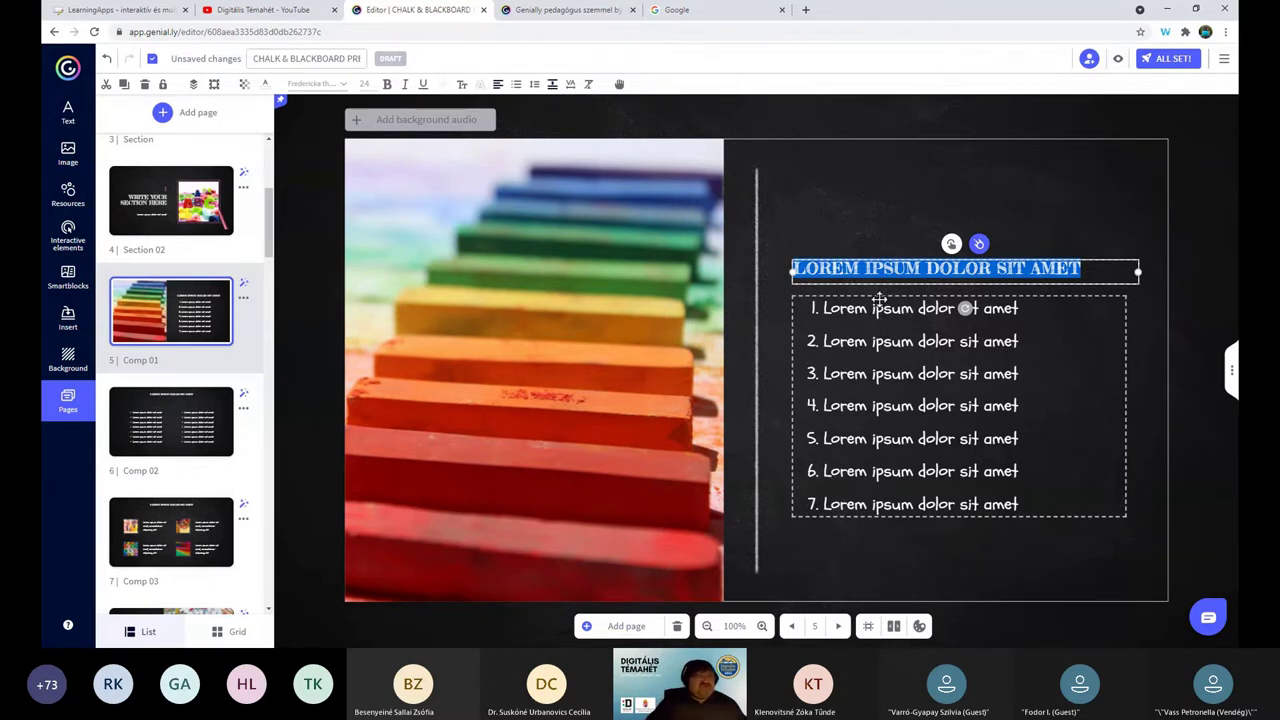
key("shift+Right")
key("shift+Right")
key("shift+Right")
key("shift+Right")
key("shift+Right")
key("shift+Right")
key("shift+Right")
key("shift+Right")
key("shift+Right")
key("shift+Right")
key("shift+Right")
key("shift+Right")
key("shift+Right")
key("shift+Right")
key("shift+Right")
key("shift+Right")
key("shift+Right")
key("shift+Right")
key("shift+Right")
key("shift+Right")
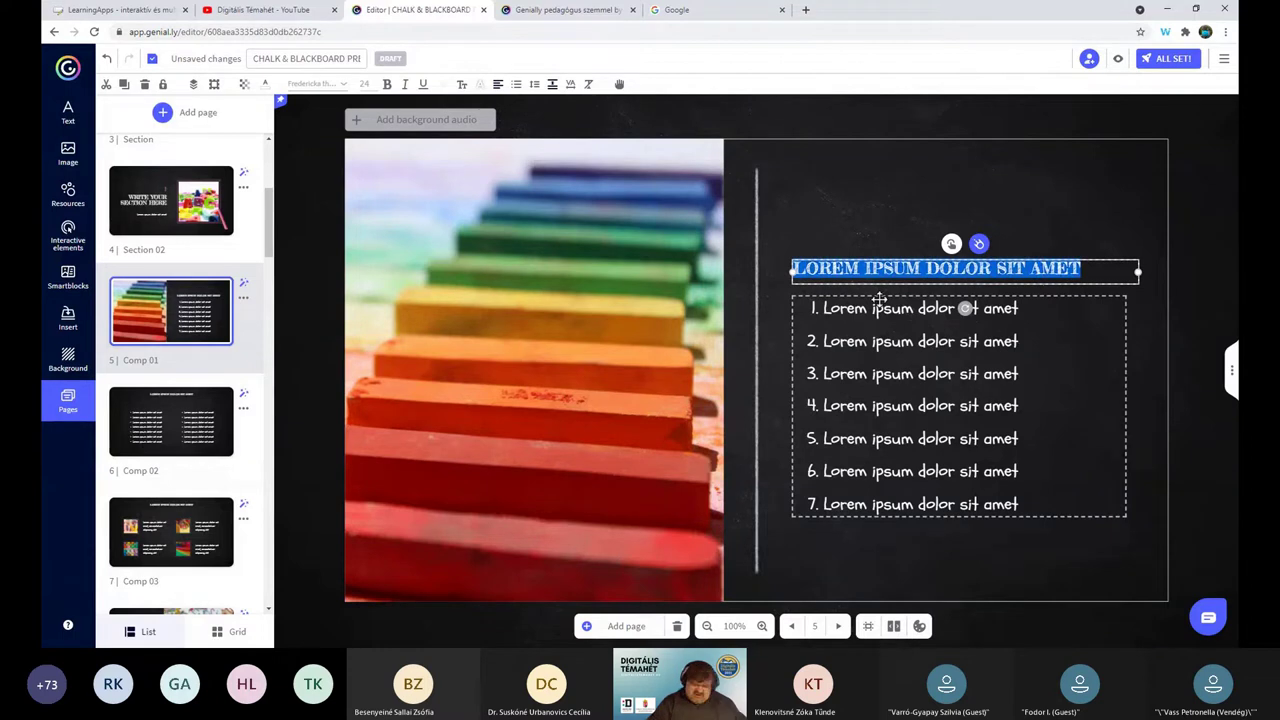
type("A")
type("rvíz")
type("tűrő")
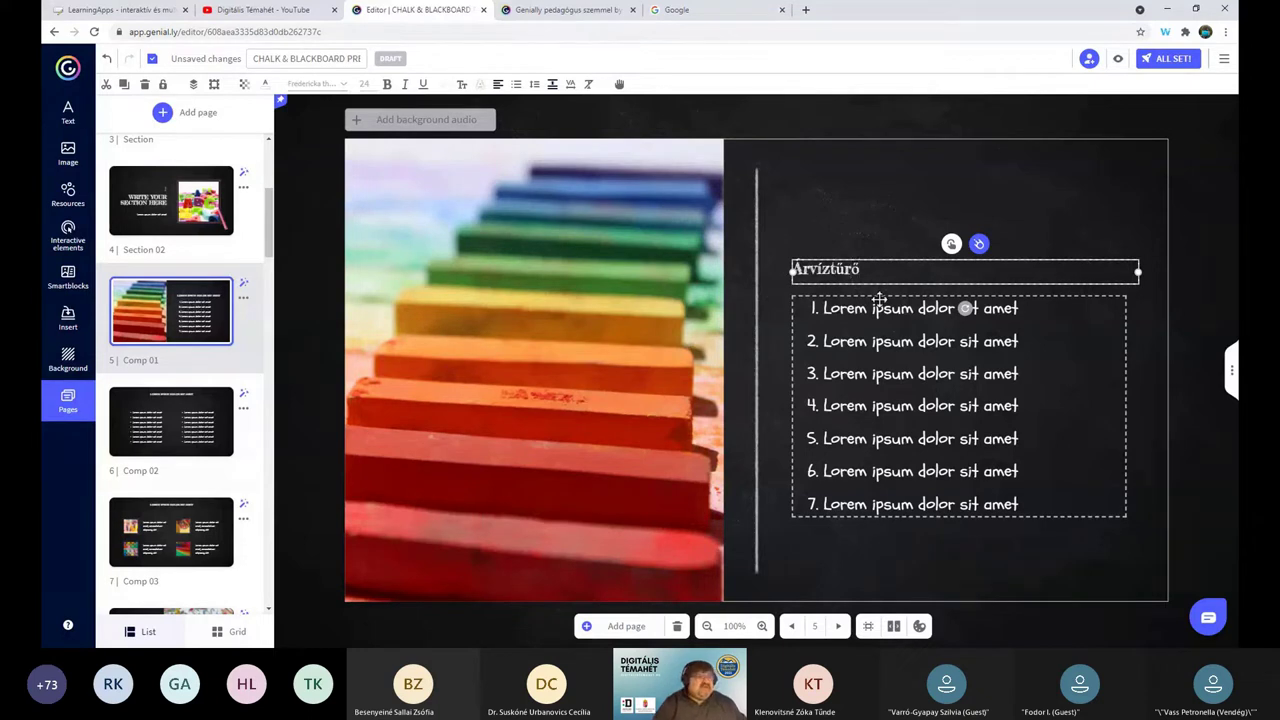
type(" tükör")
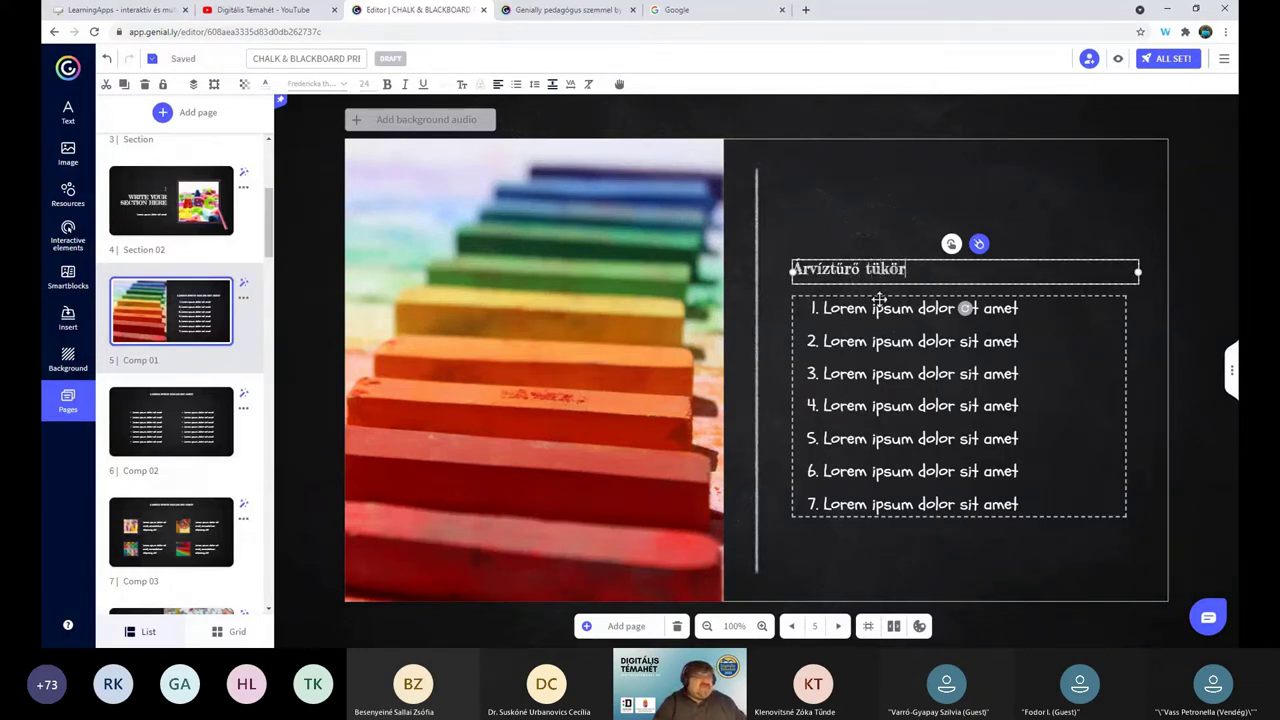
type("fúrógép")
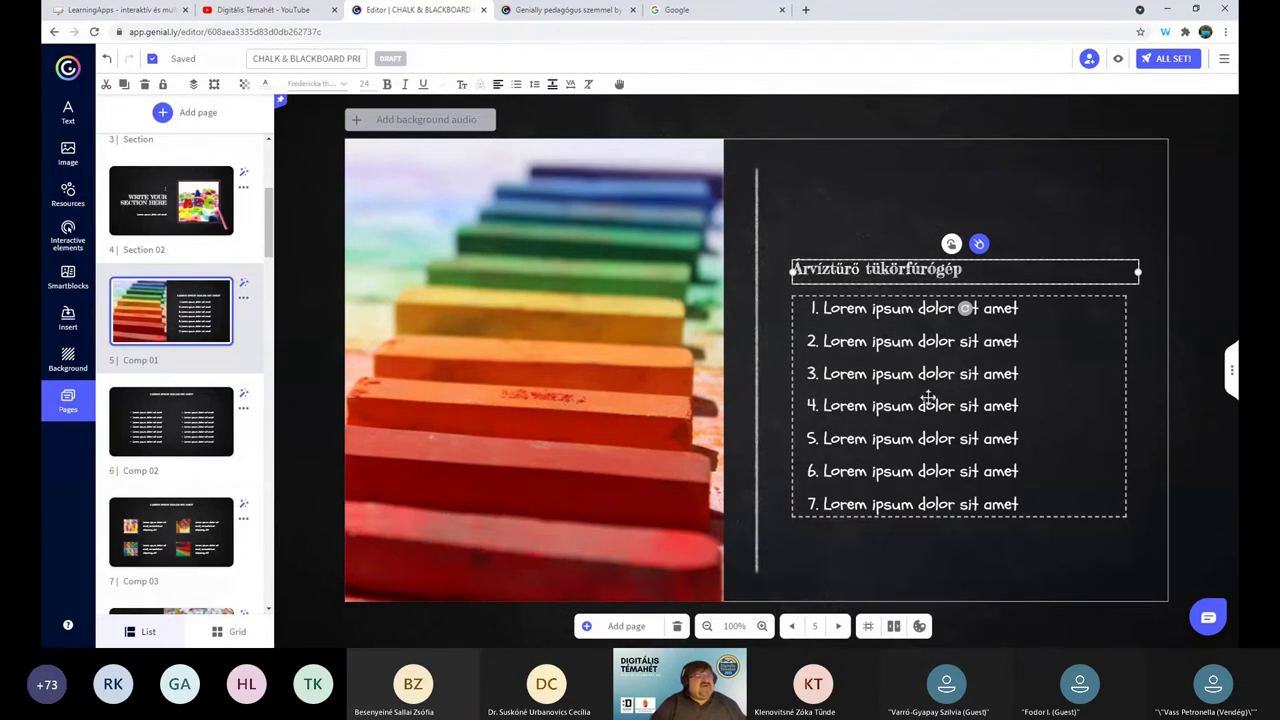
Step: Set the "Árvíztűrő tükörfúrógép" heading to 36 px and deselect it
left_click_drag(966, 270, 745, 270)
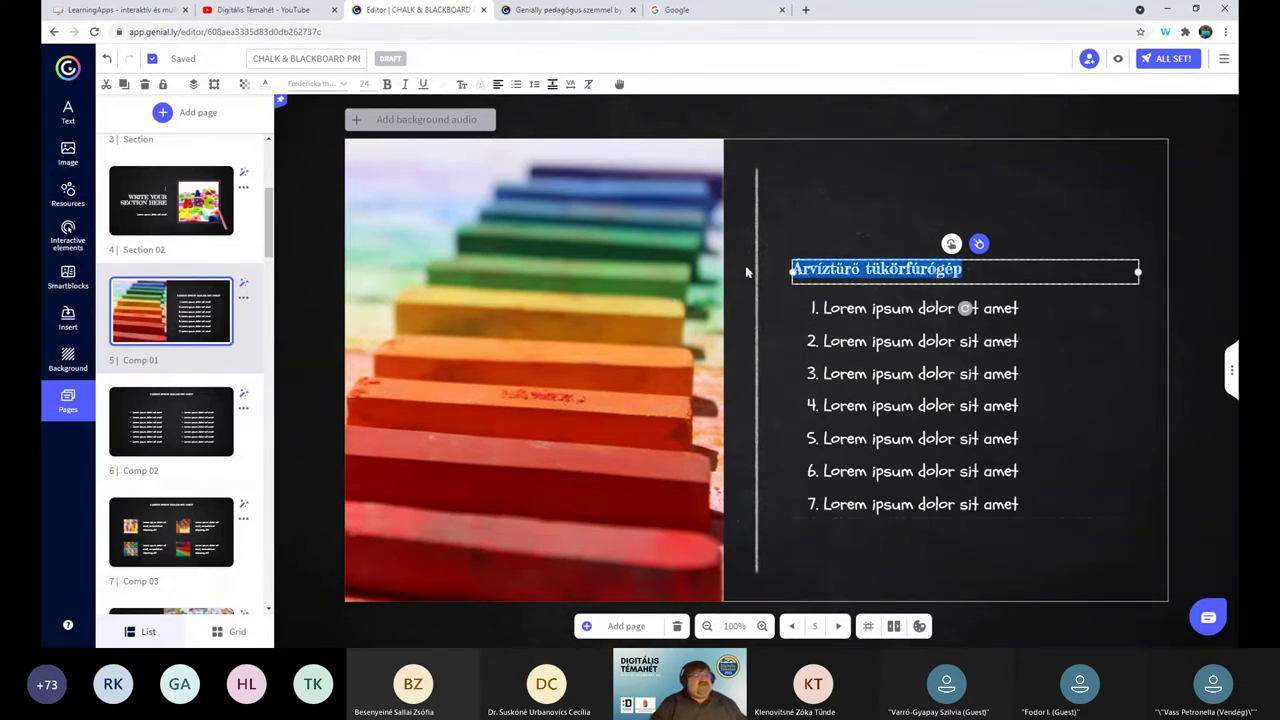
left_click(366, 86)
left_click(389, 243)
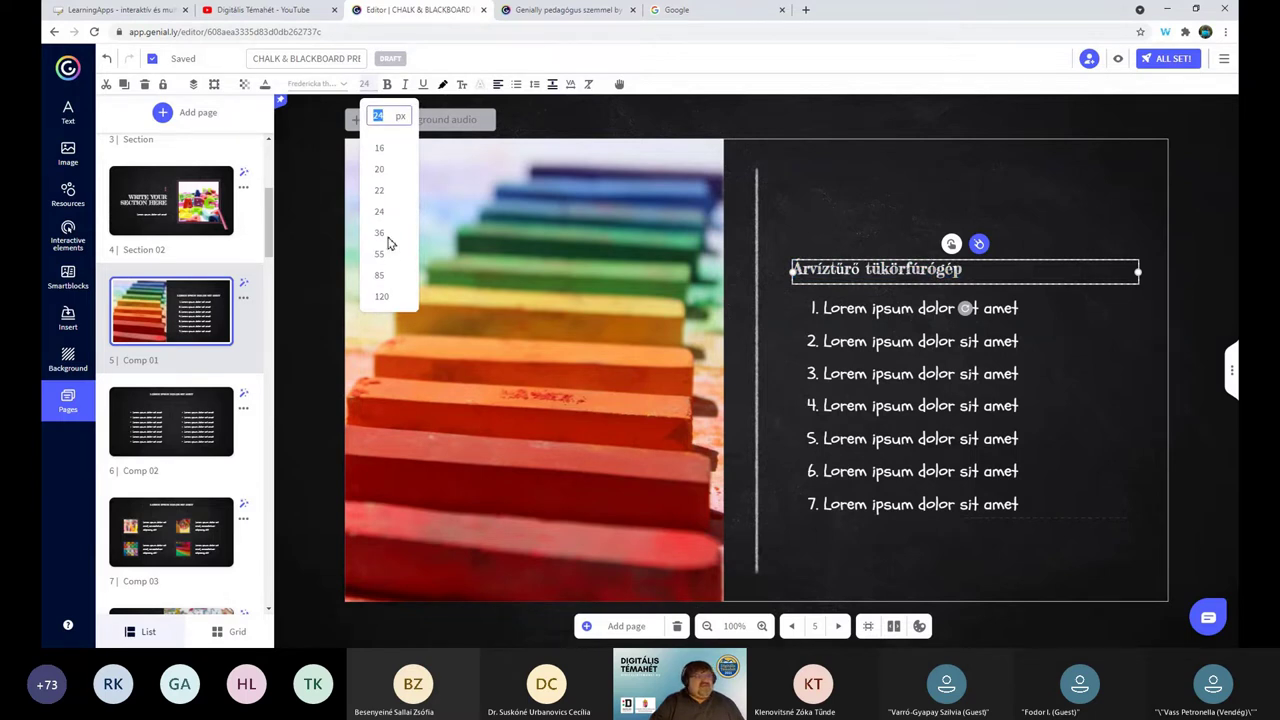
left_click(859, 192)
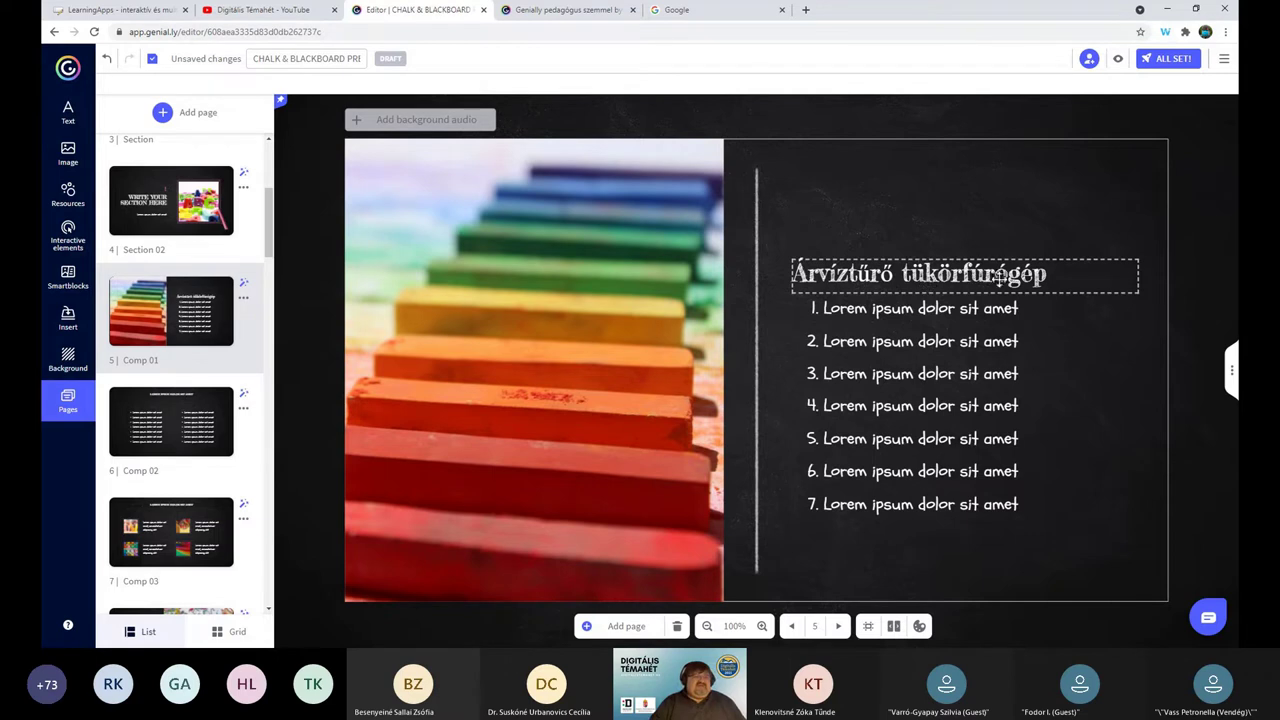
Step: Change the font of the whole "Árvíztűrő tükörfúrógép" heading to Galdeano and deselect it
left_click(1050, 278)
left_click_drag(1051, 278, 905, 275)
left_click(860, 275)
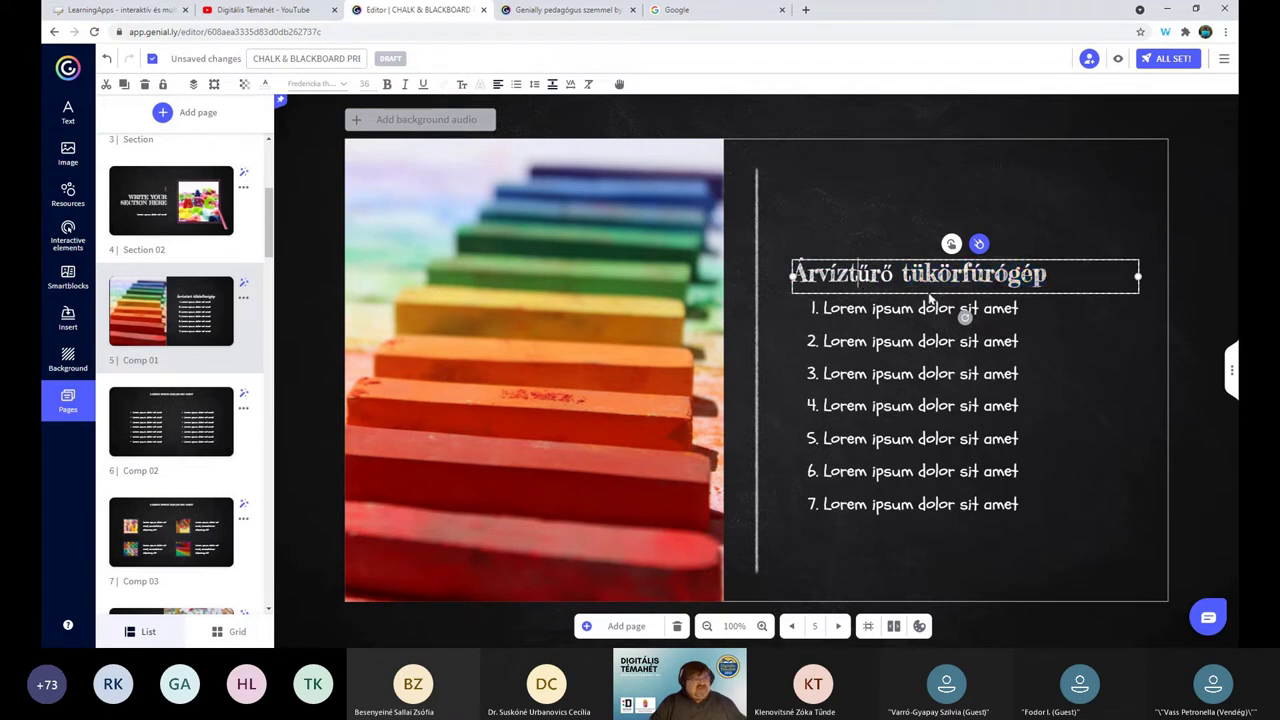
key("ctrl+a")
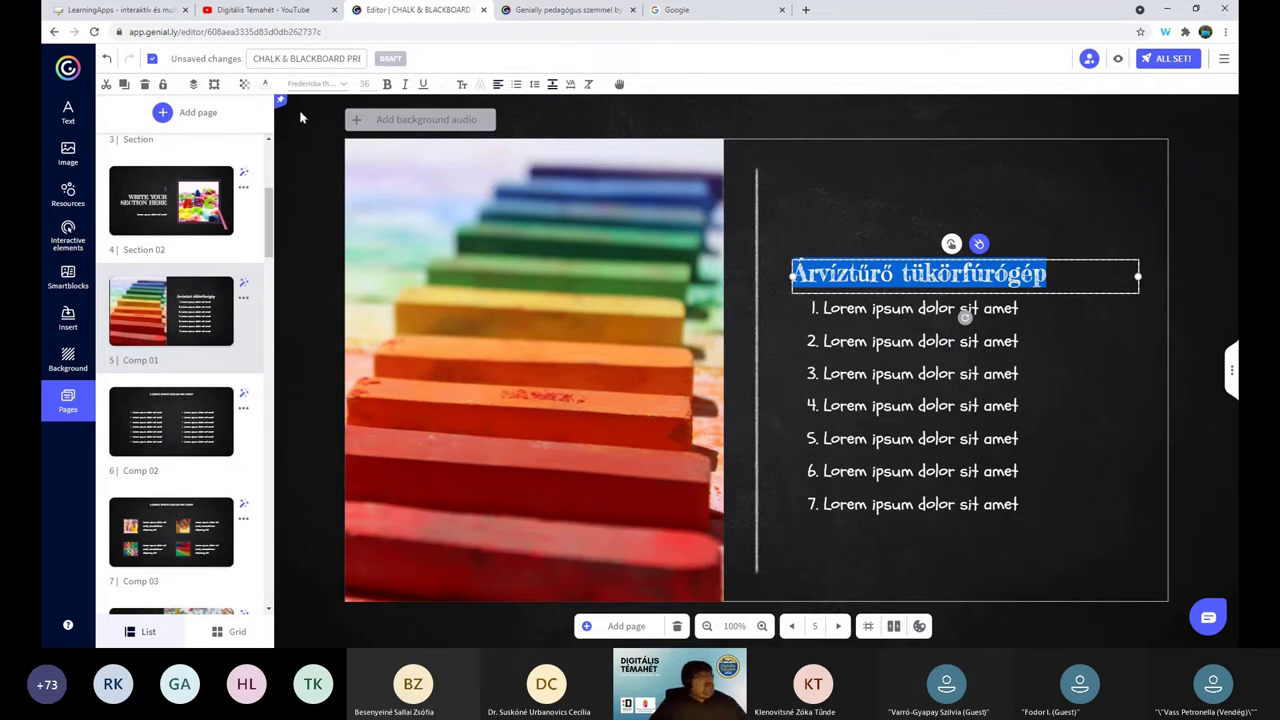
left_click(343, 88)
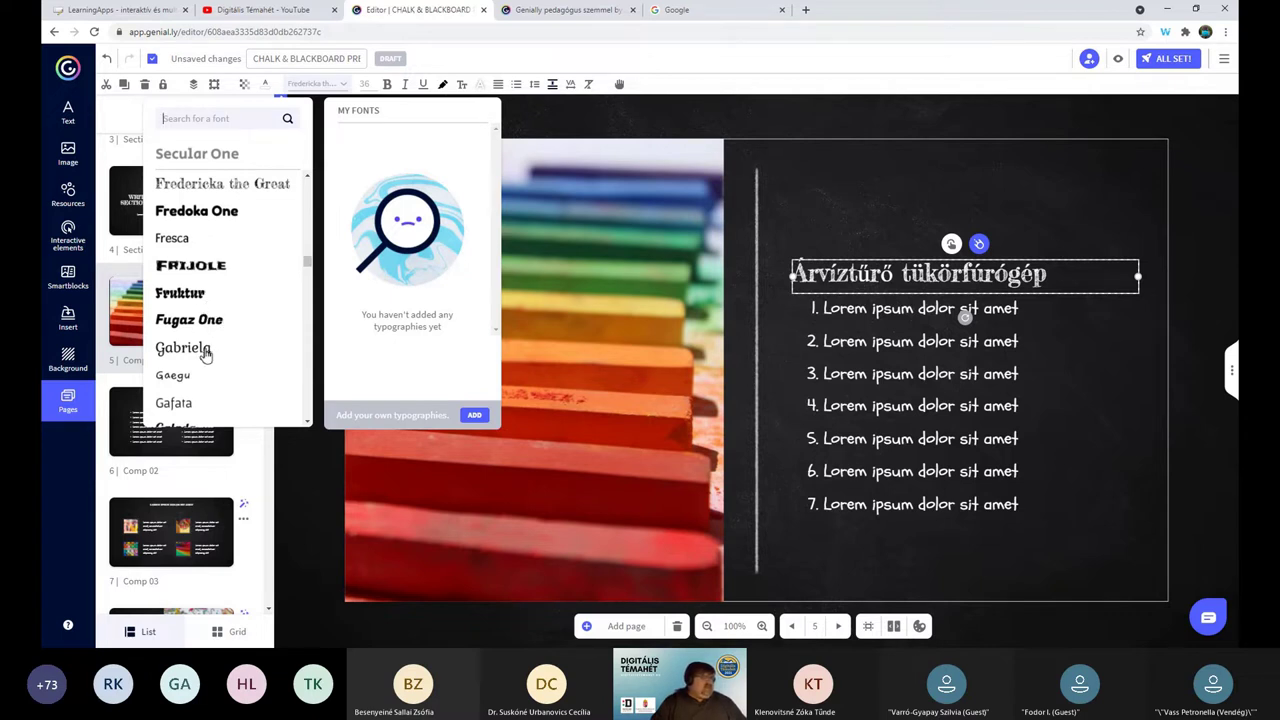
scroll(207, 352, "down", 2)
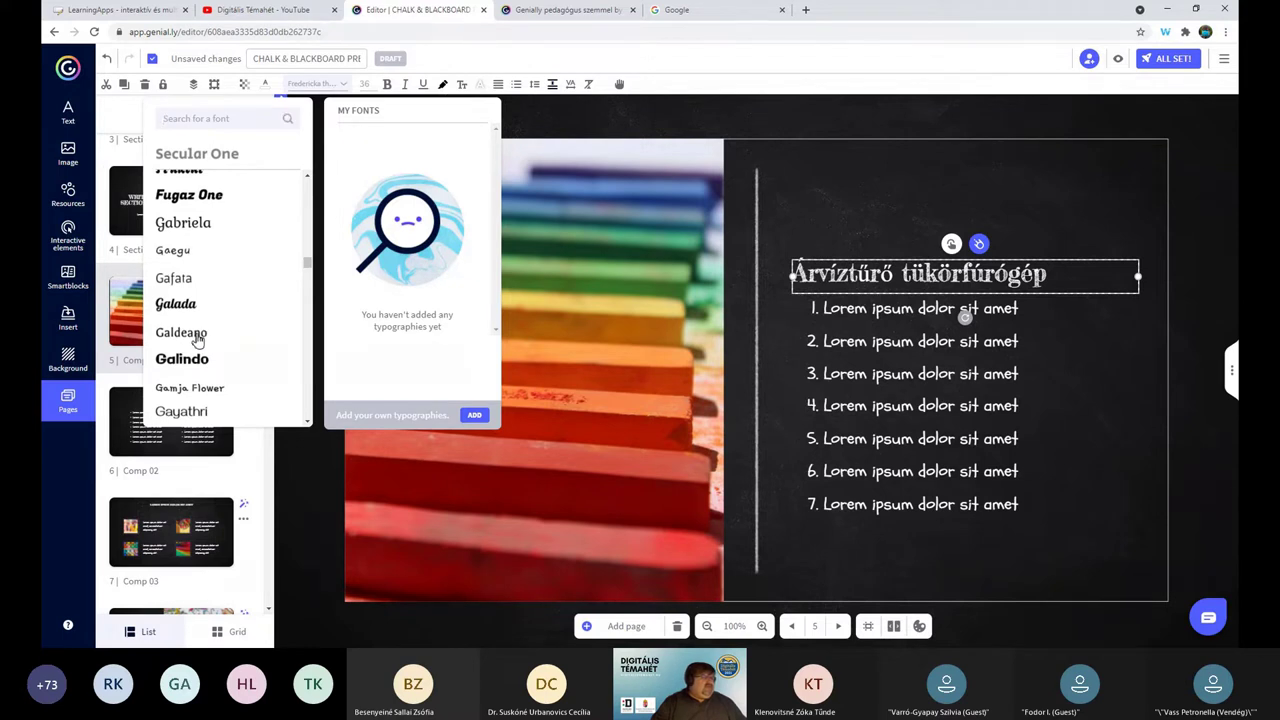
left_click(197, 335)
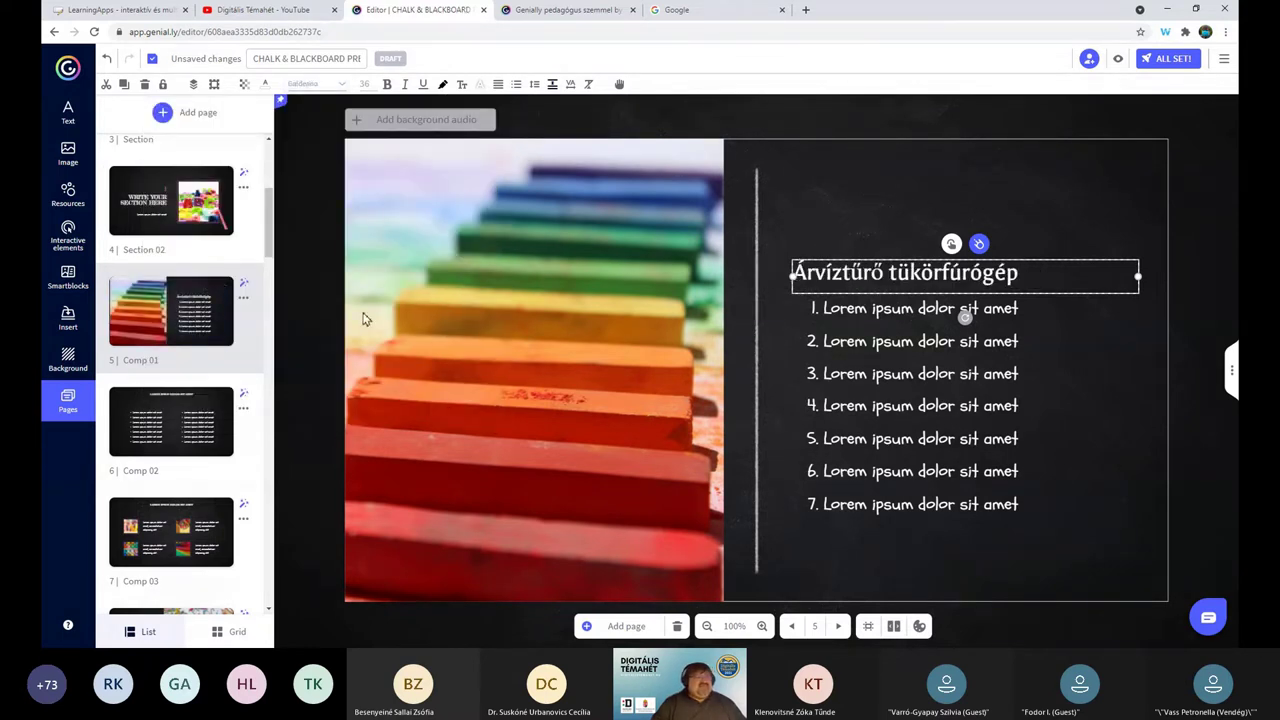
left_click(852, 198)
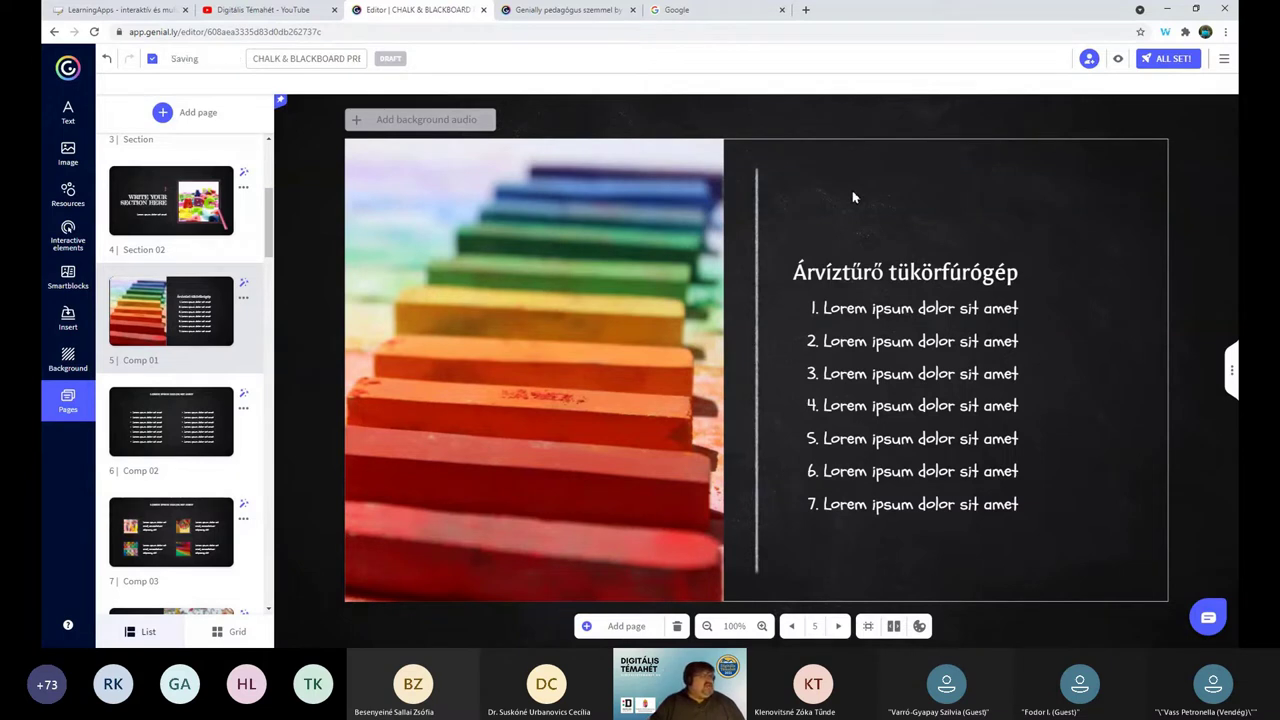
Step: Return to the HOME page and adjust the width of the blue number 1's text box
scroll(222, 357, "up", 4)
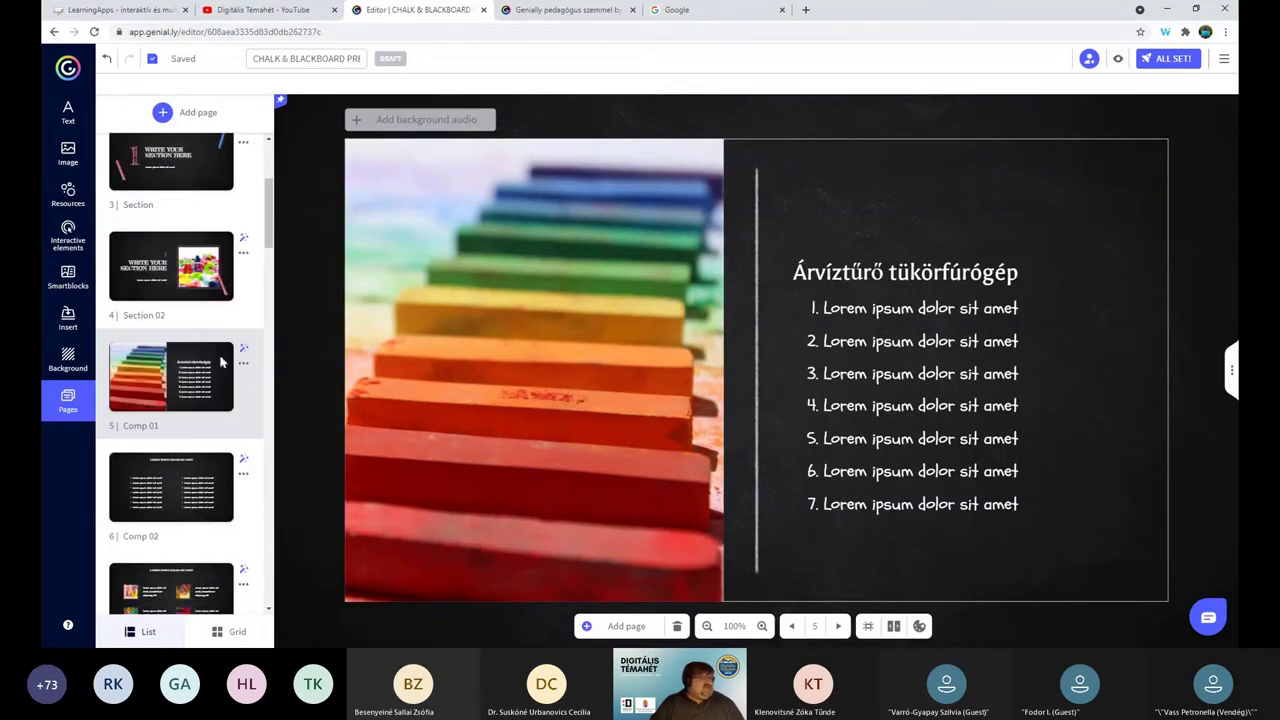
scroll(221, 362, "down", 3)
scroll(222, 363, "up", 3)
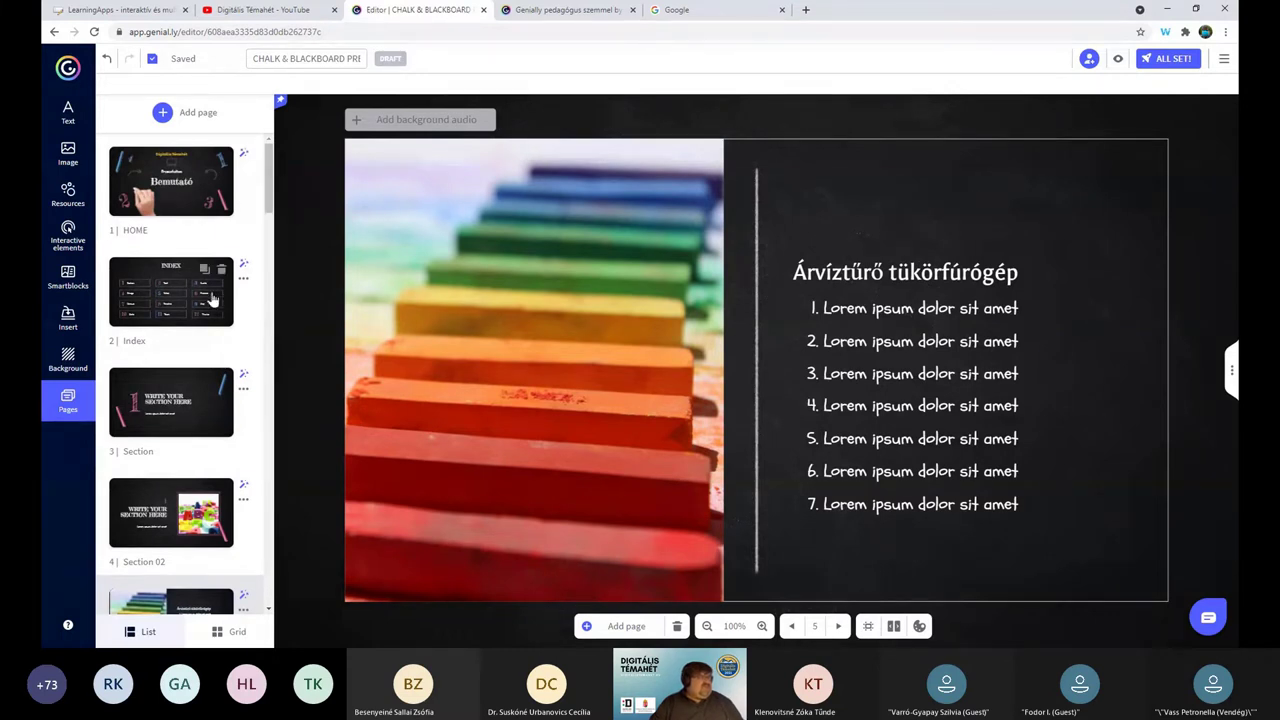
left_click(171, 207)
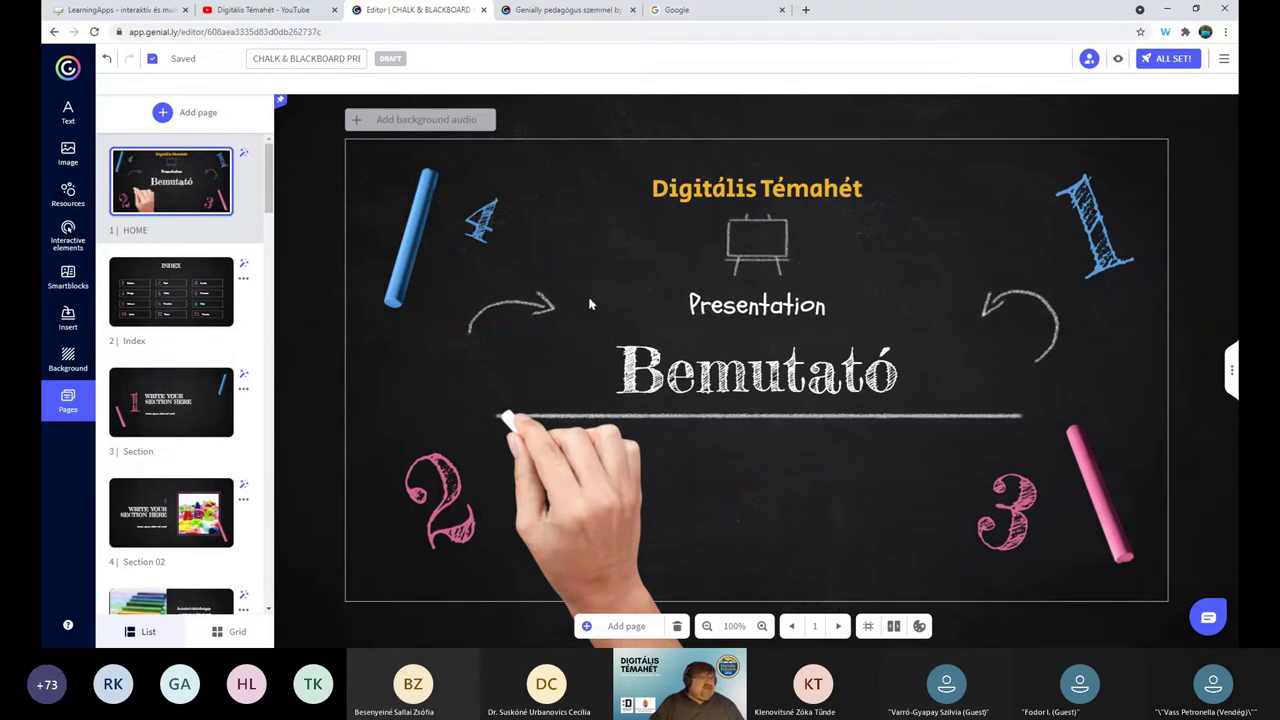
left_click(1044, 313)
left_click_drag(1000, 240, 1074, 240)
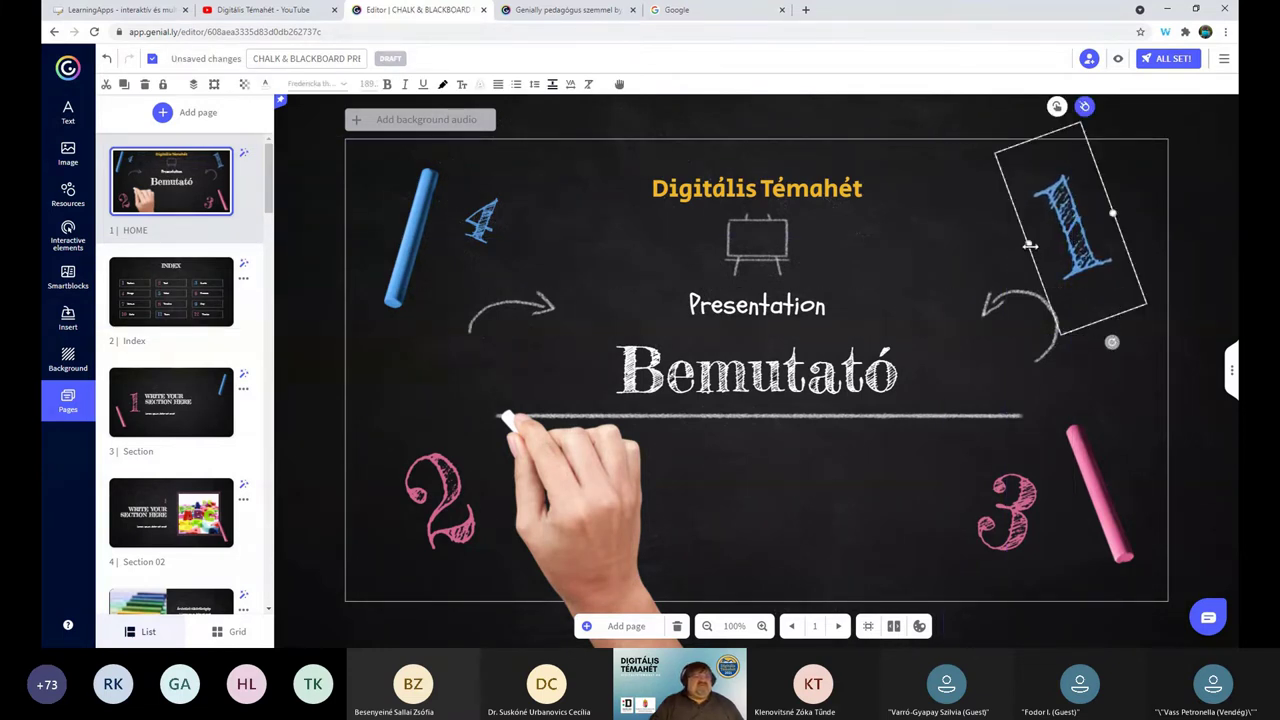
Step: Add a 4 after the pink 3 and widen its text box so that 34 fits on one line
double_click(1025, 503)
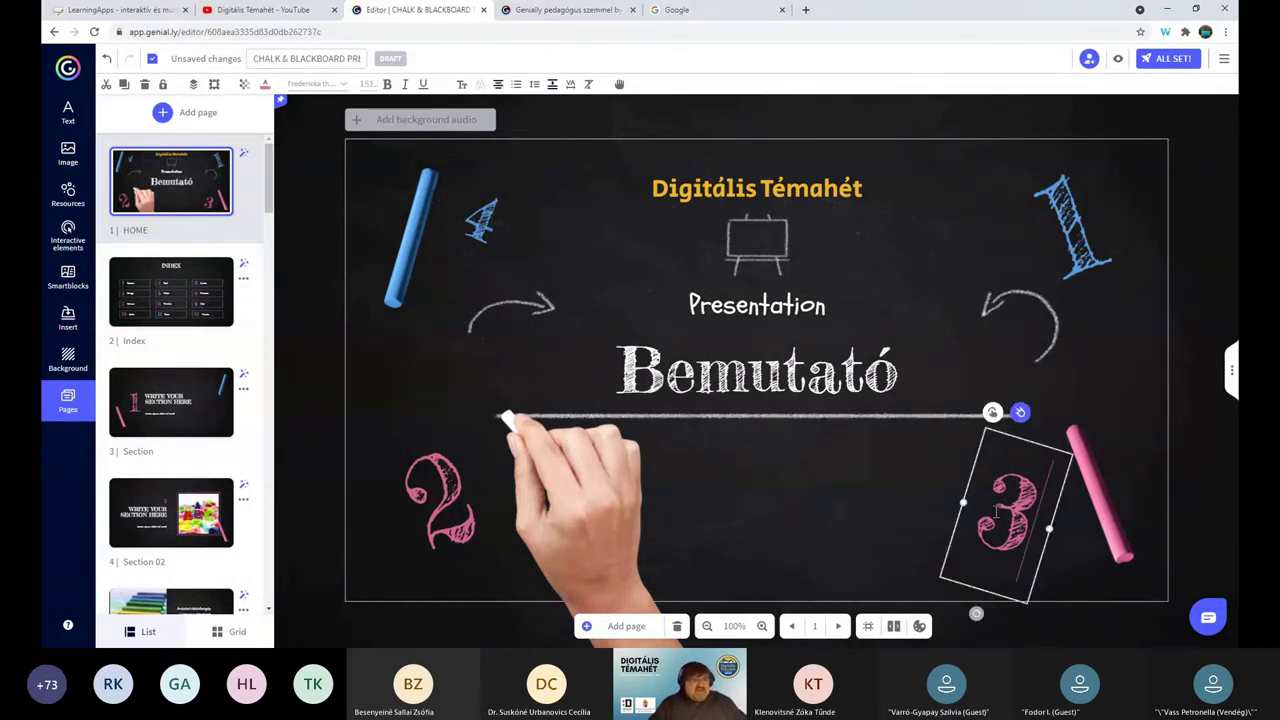
key("Return")
type("4")
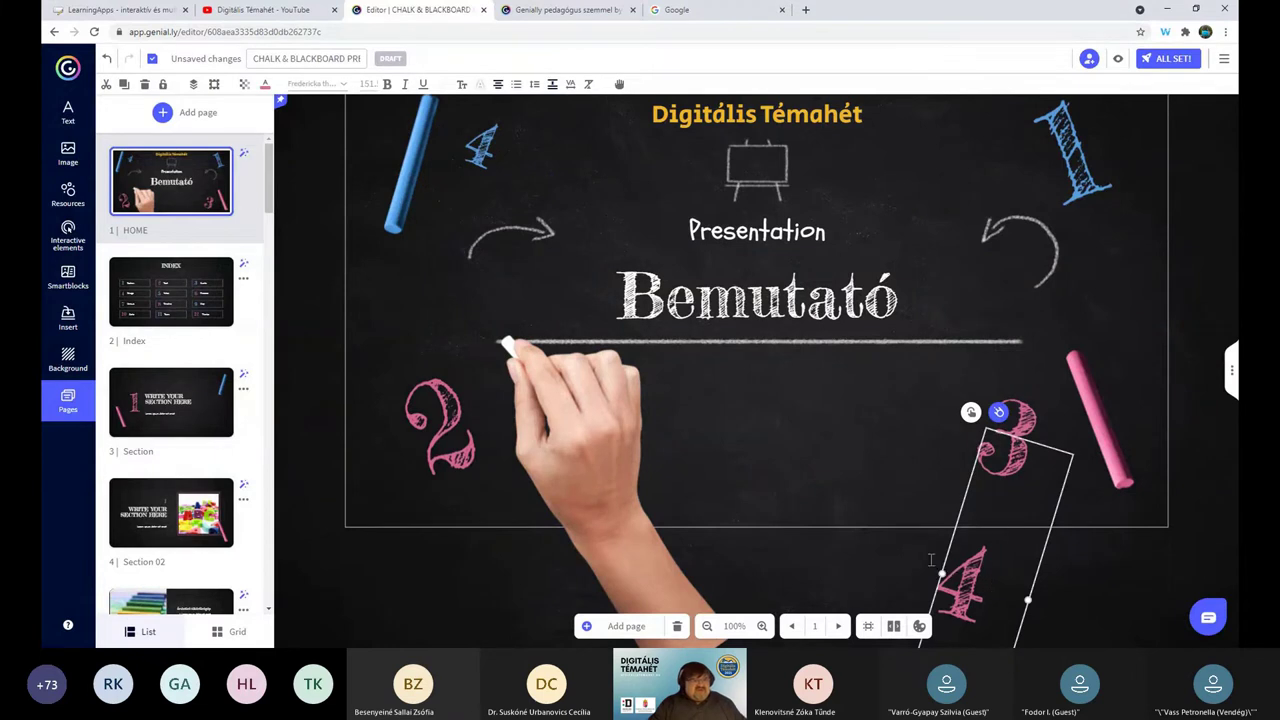
left_click_drag(847, 498, 851, 506)
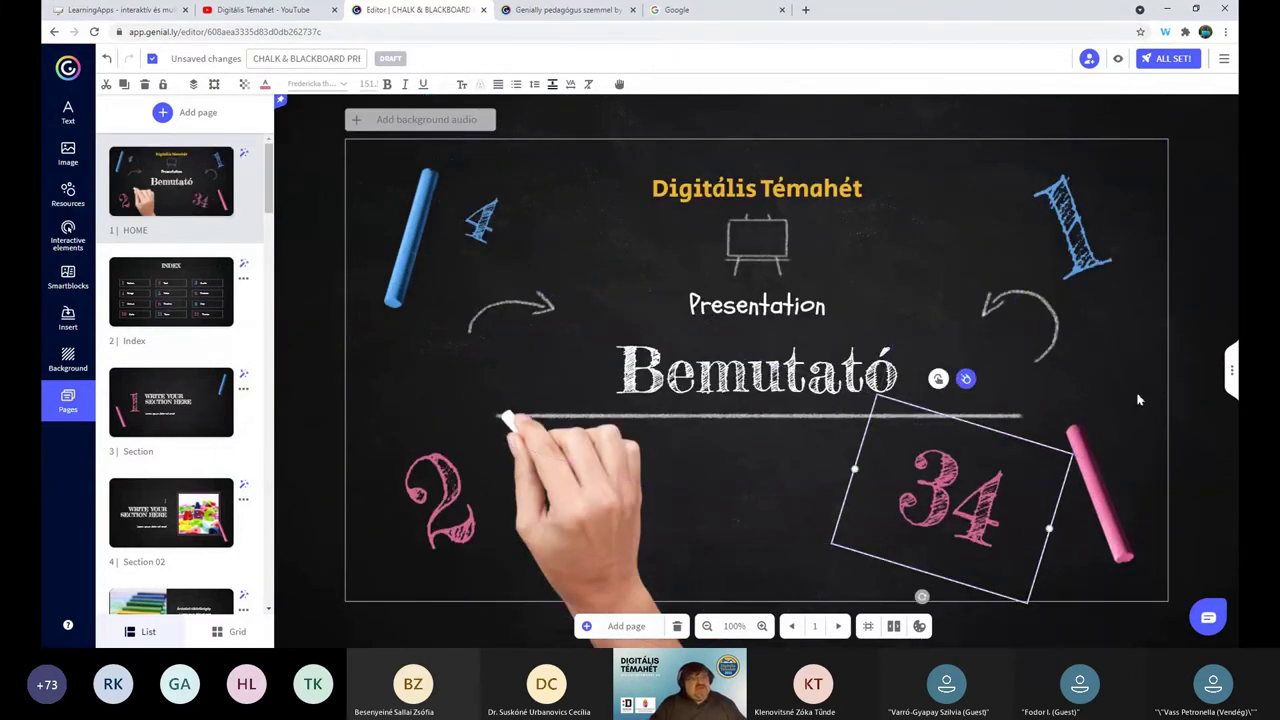
left_click(1182, 436)
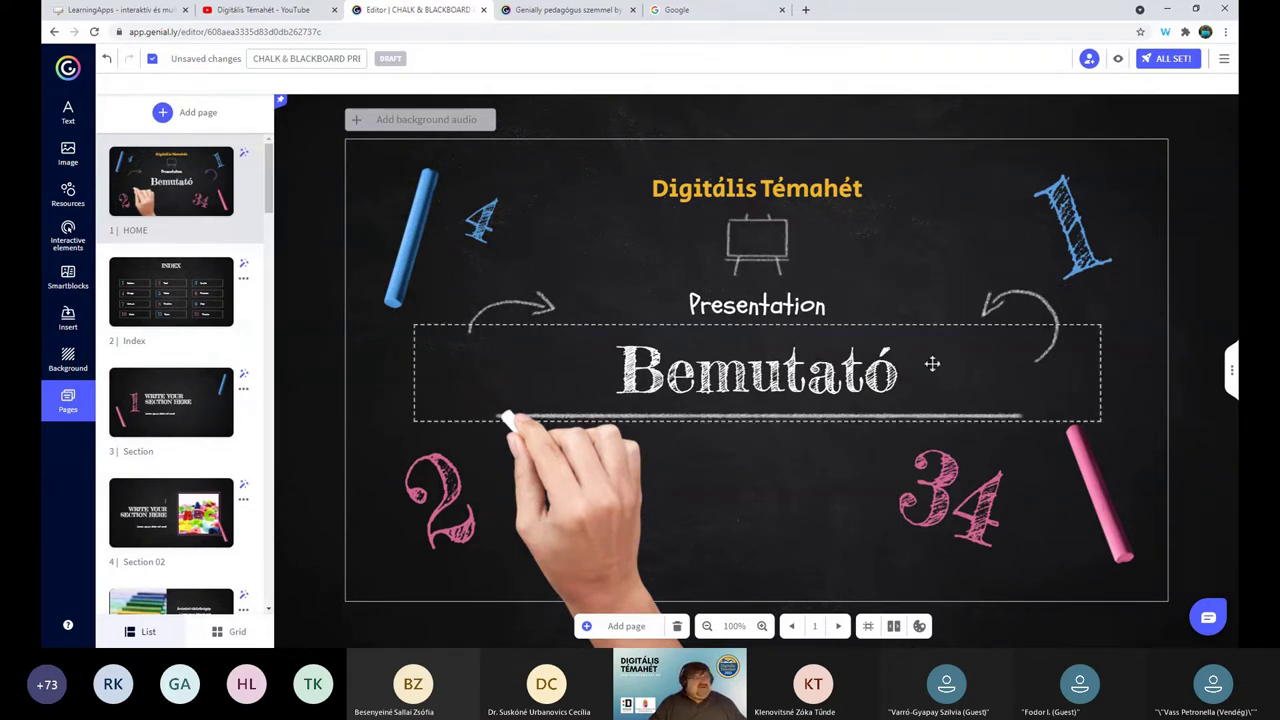
Step: Move the curved arrow beneath the blue 1 to between the hand and the 34, and rotate it to point upward
left_click(1011, 302)
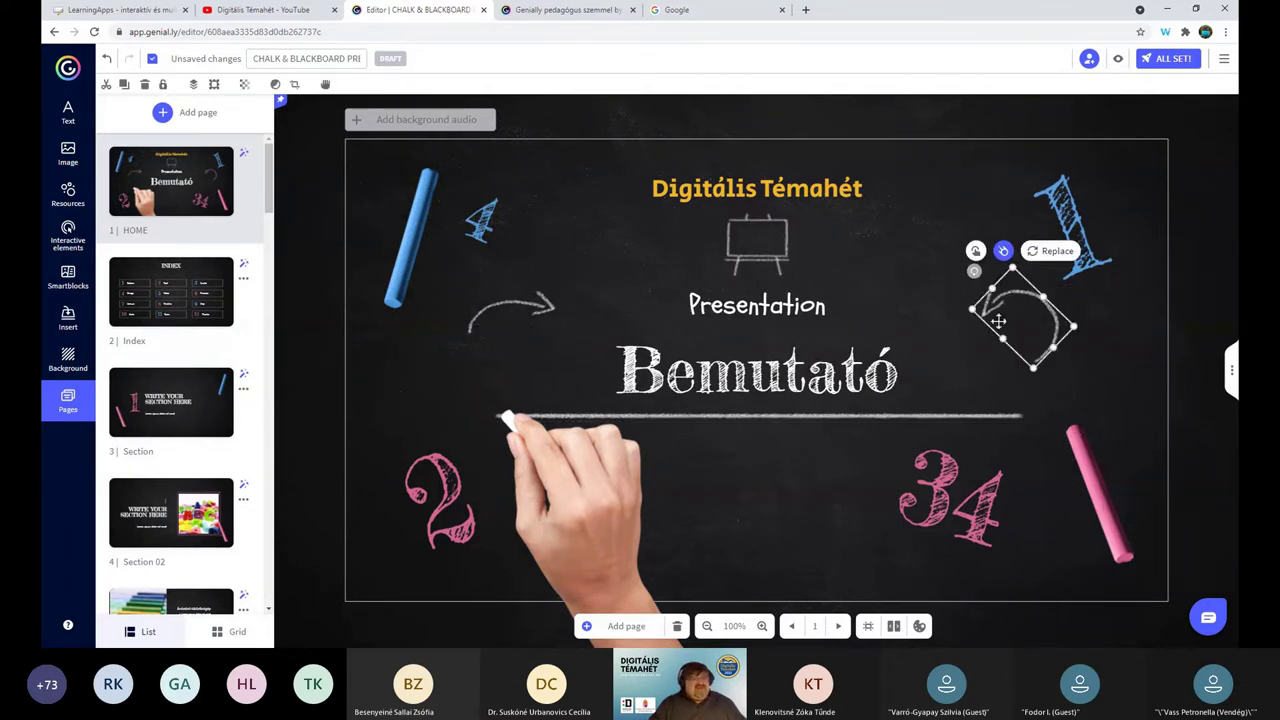
left_click_drag(973, 312, 792, 500)
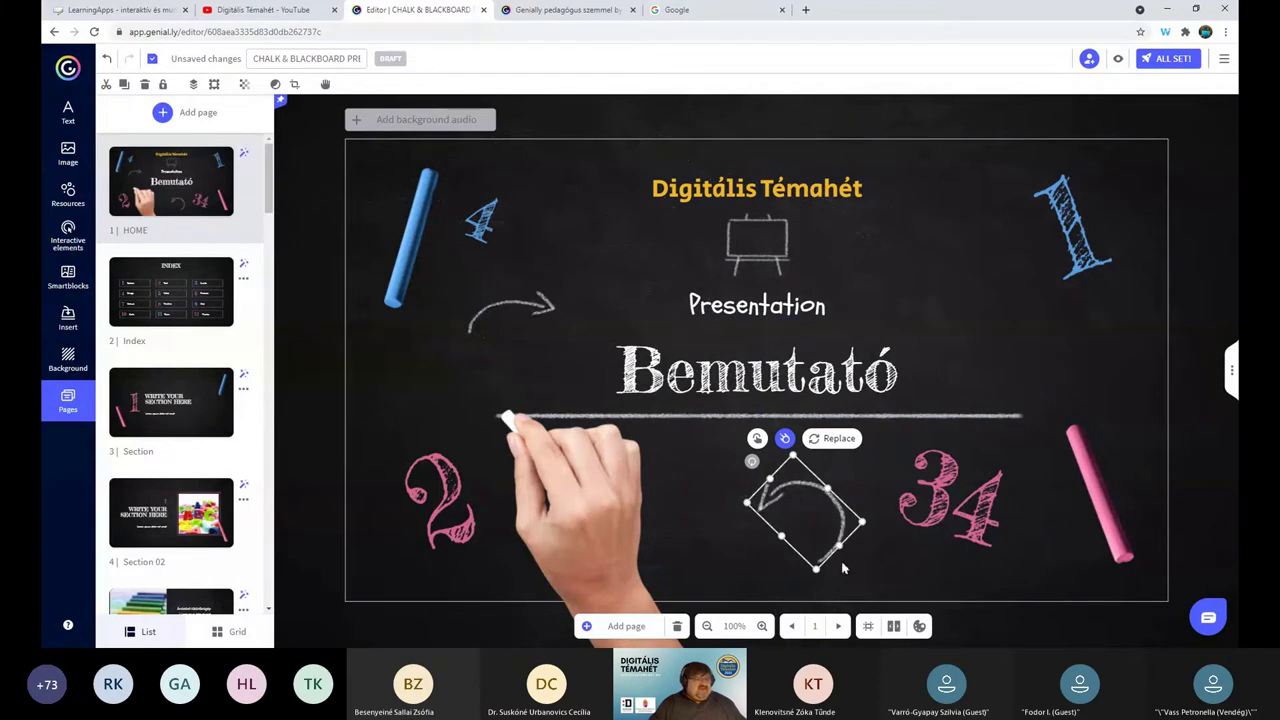
left_click_drag(714, 487, 862, 502)
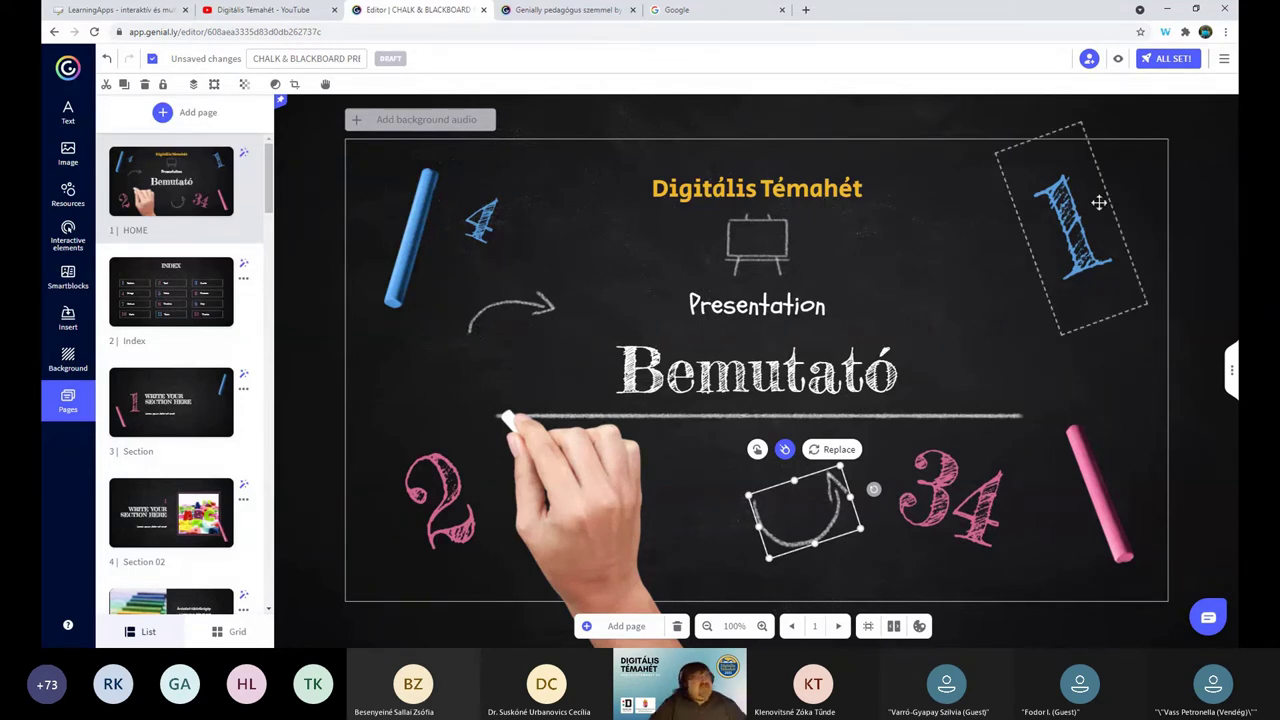
Step: Preview the edited HOME page and return to the editor
left_click(1119, 62)
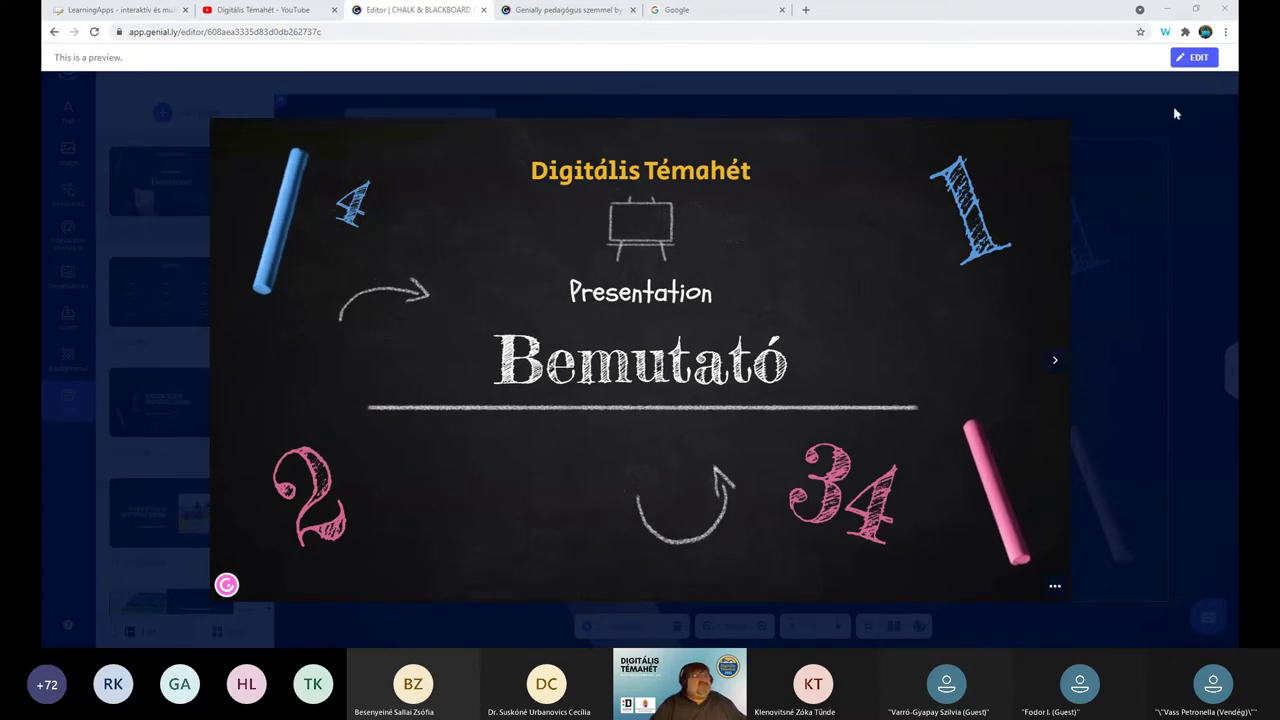
left_click(1190, 58)
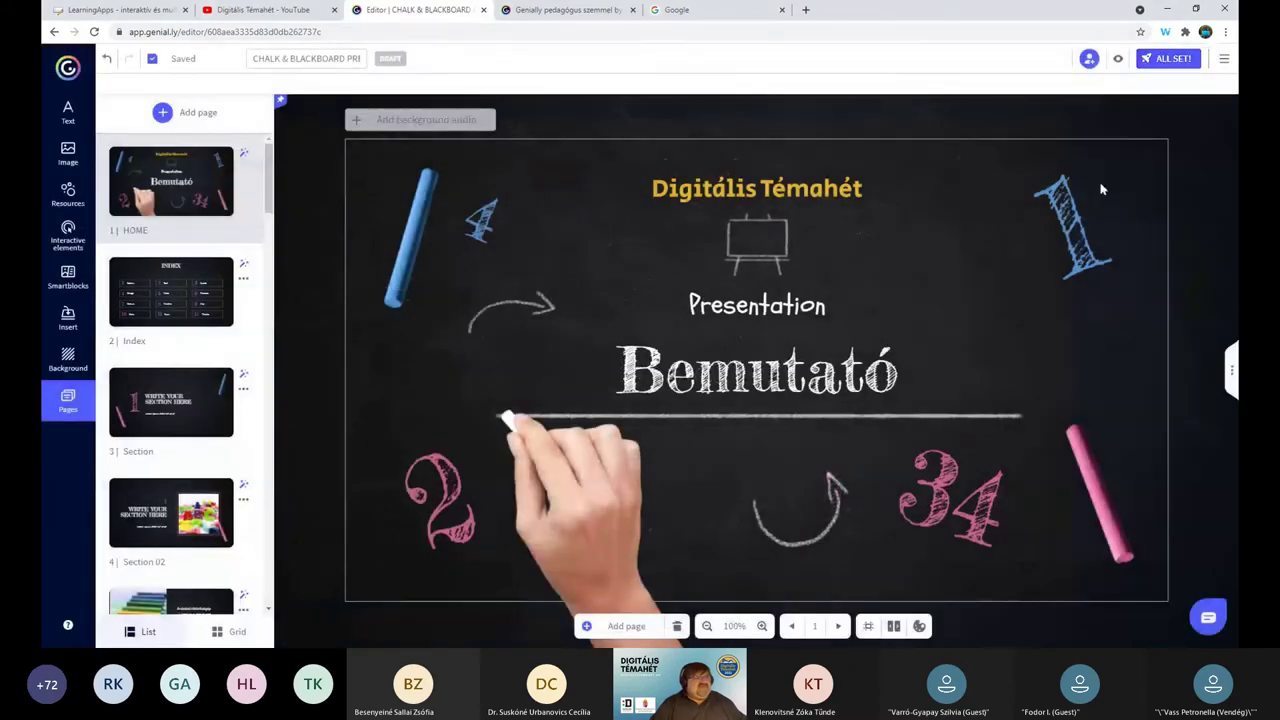
Step: Replay the HOME page preview and examine the entrance animation settings of the curved arrow beside the 34
left_click(1118, 60)
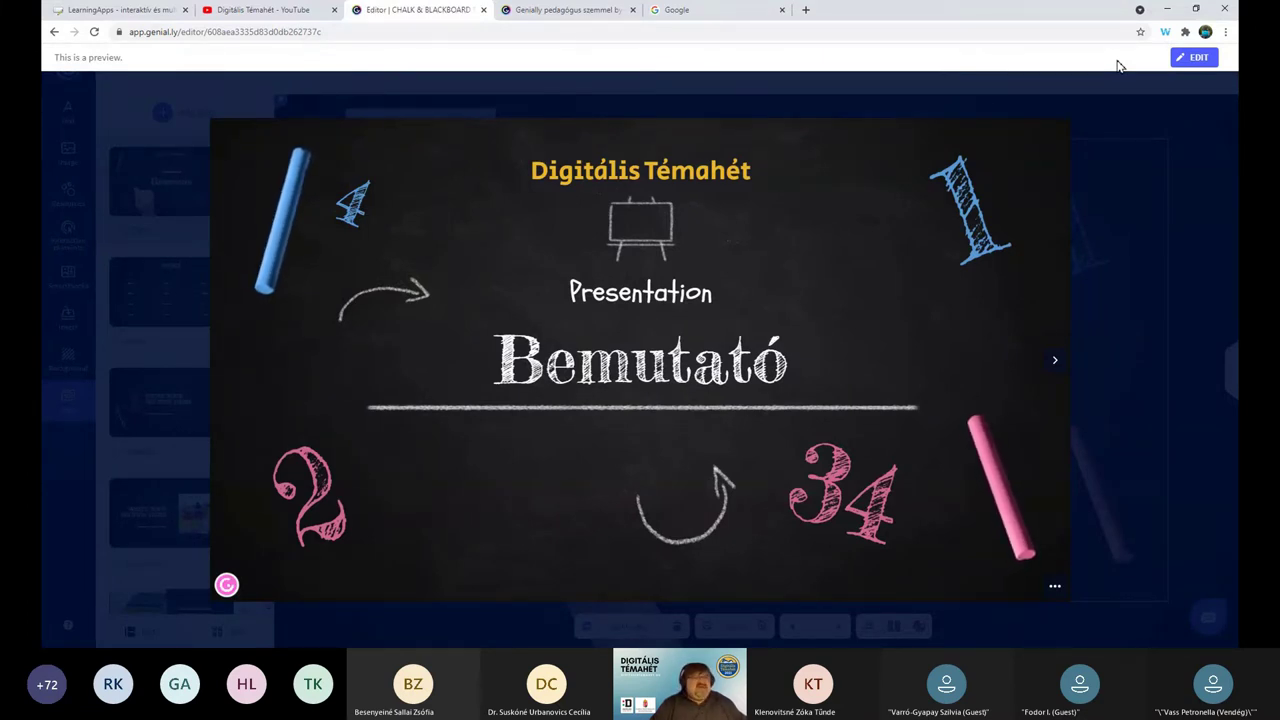
left_click(1205, 61)
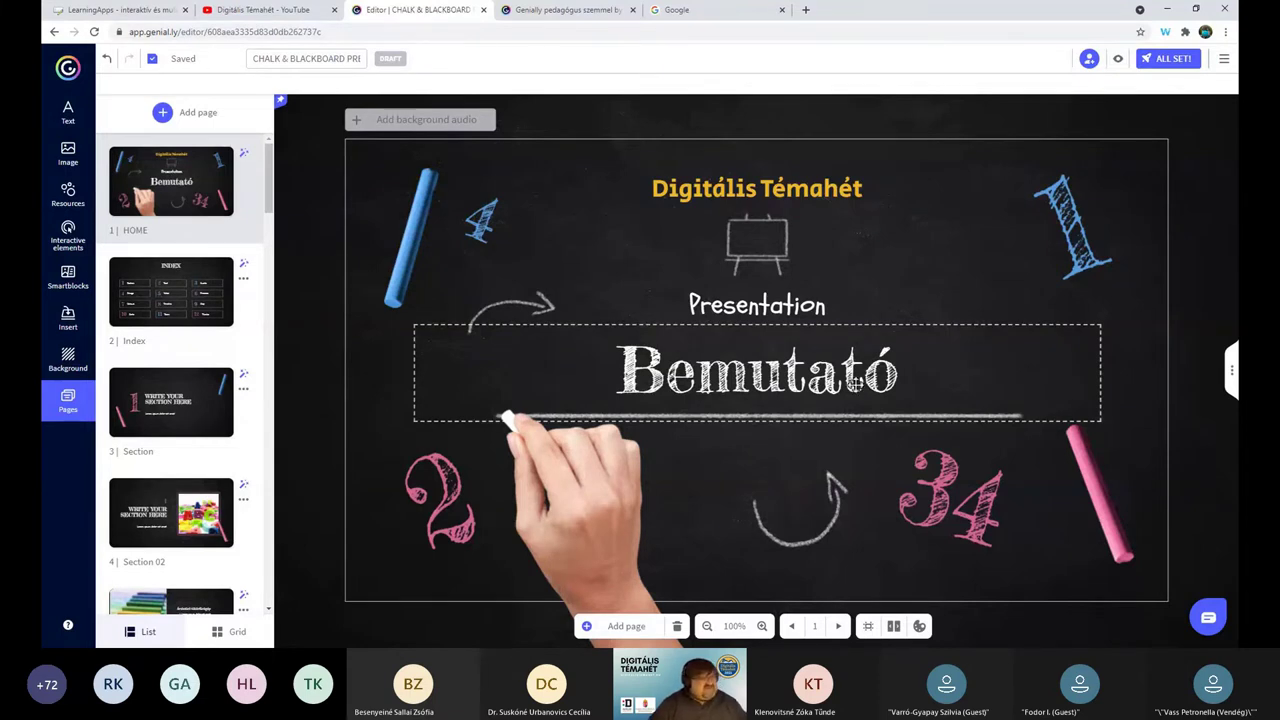
left_click(819, 521)
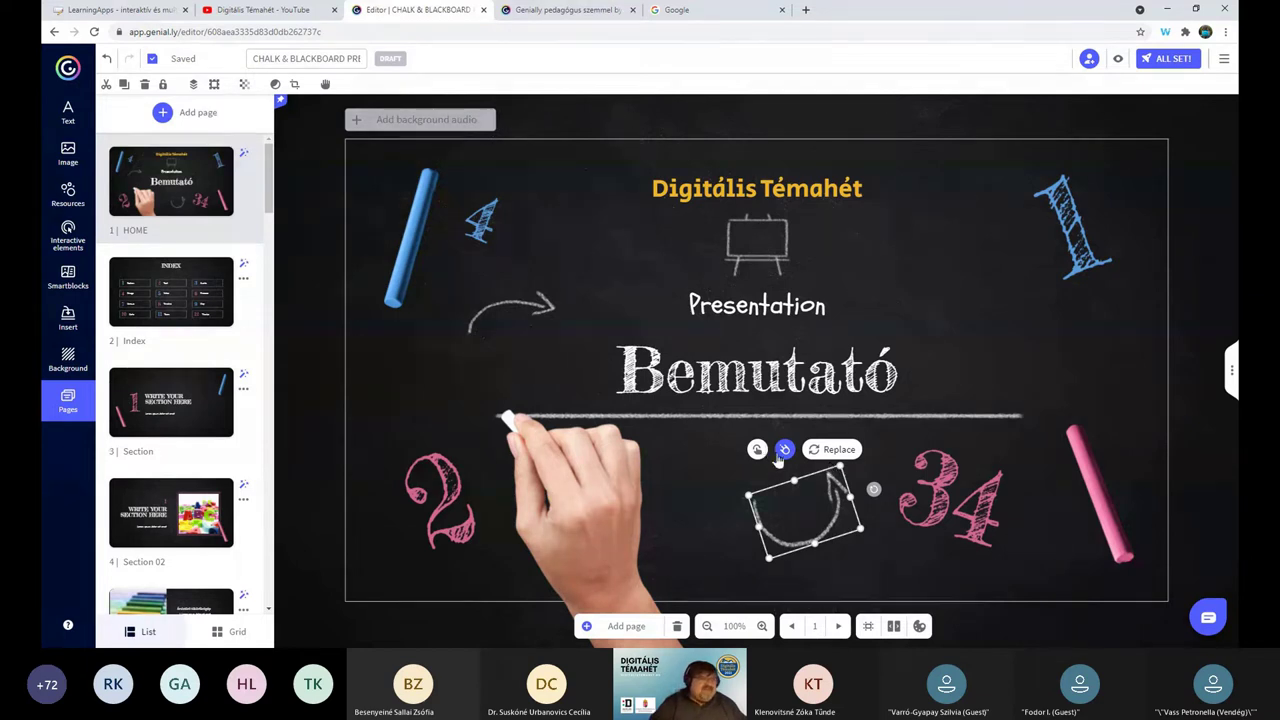
left_click(784, 451)
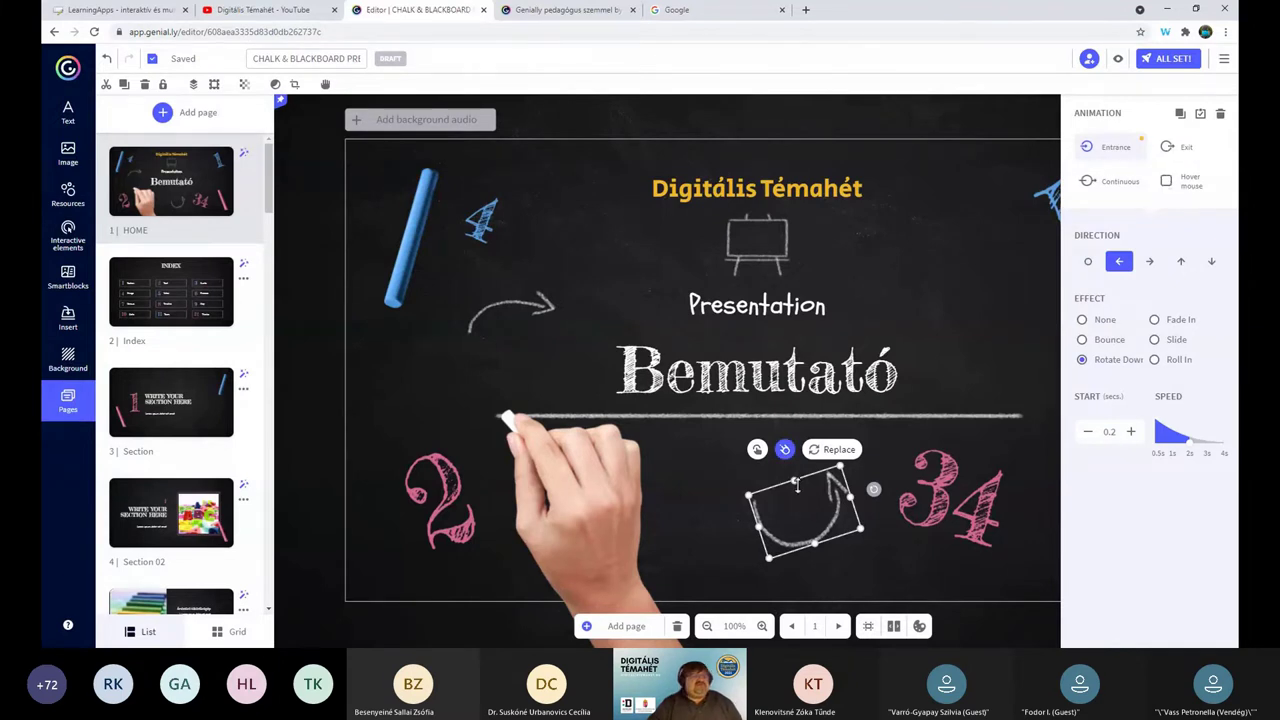
left_click(1185, 455)
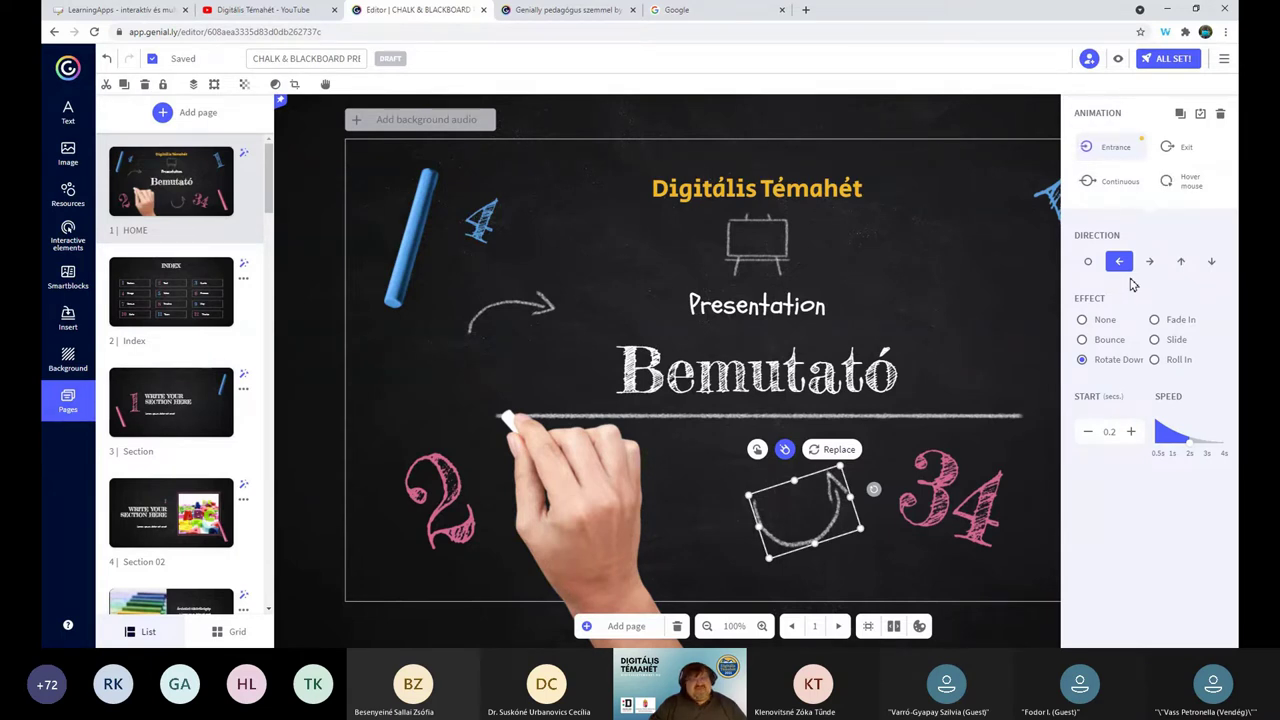
left_click(1102, 372)
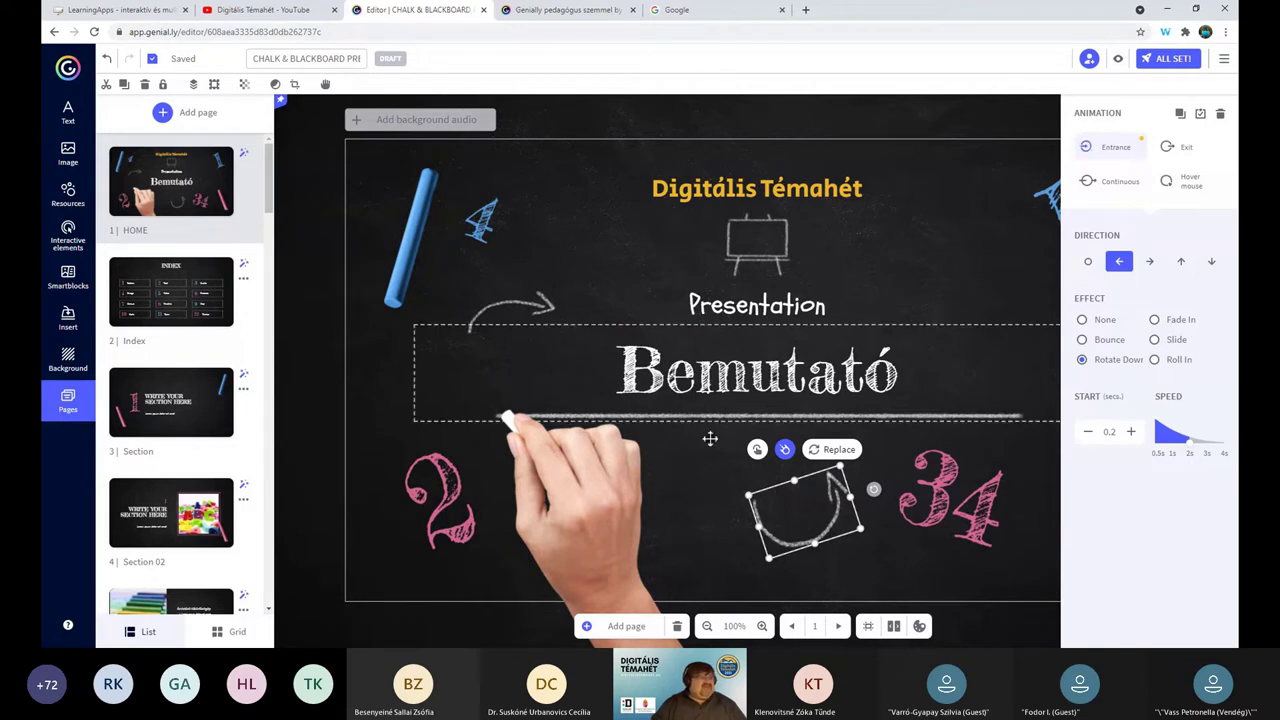
Step: Set the entrance animation of the arrow beneath the blue 4 to Bounce, starting at 0.6 seconds with a speed of 1 second
left_click(511, 313)
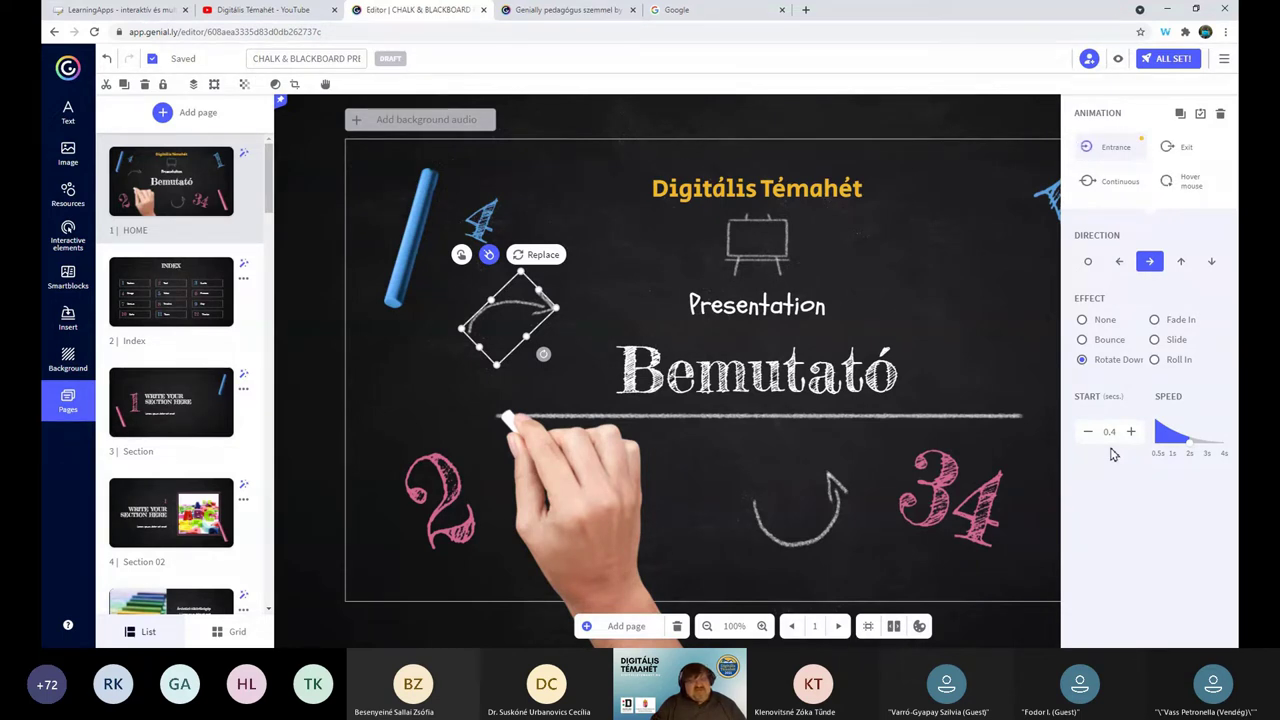
left_click(1173, 450)
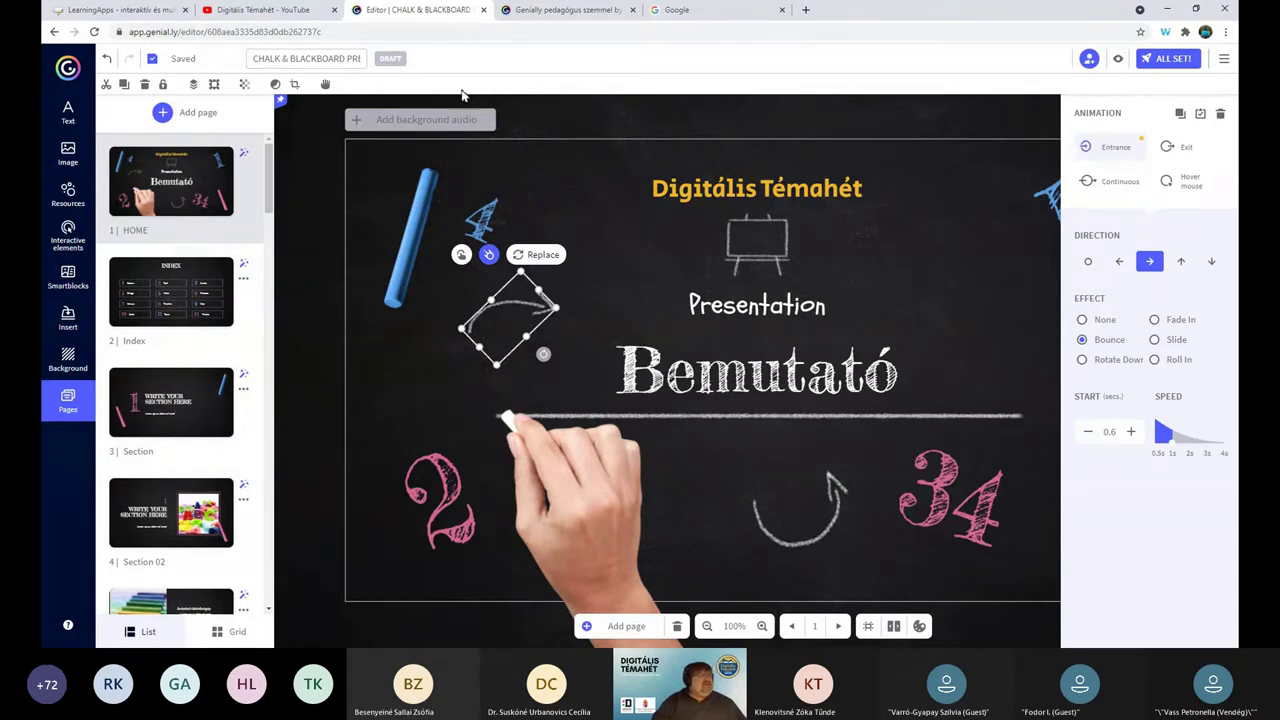
Step: Rename the presentation as Bemu1
left_click(318, 60)
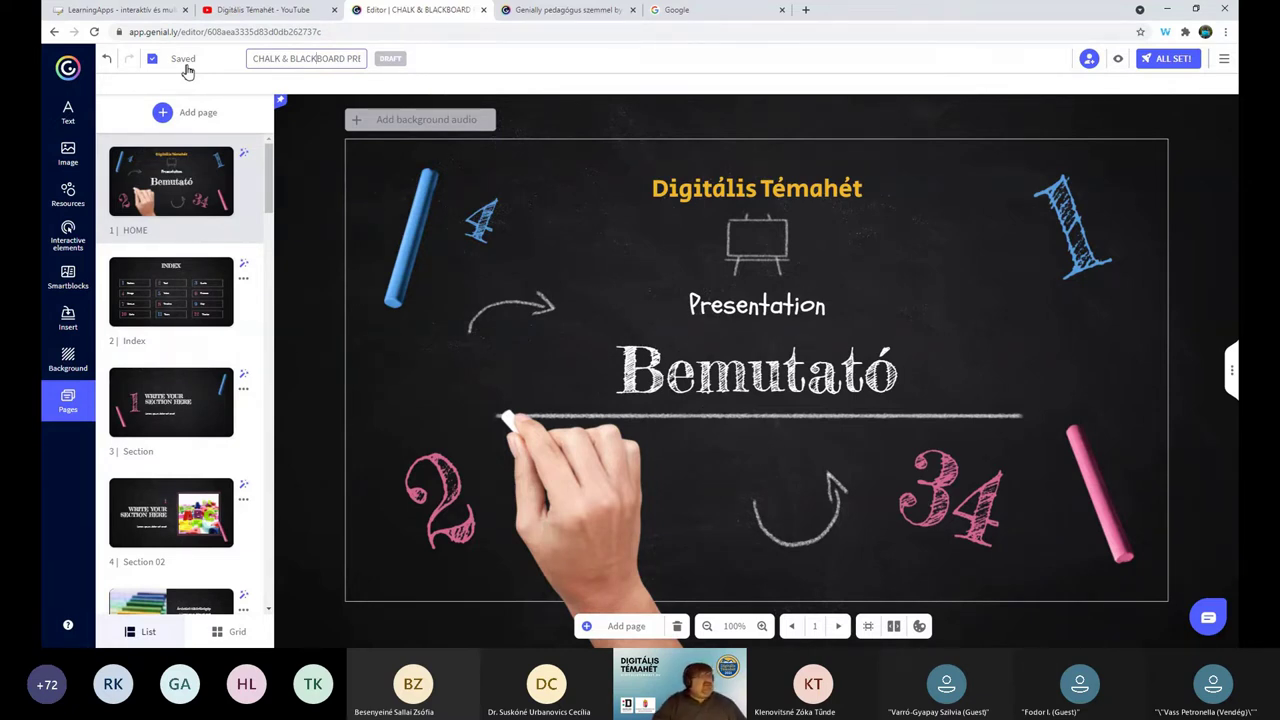
left_click_drag(253, 59, 372, 62)
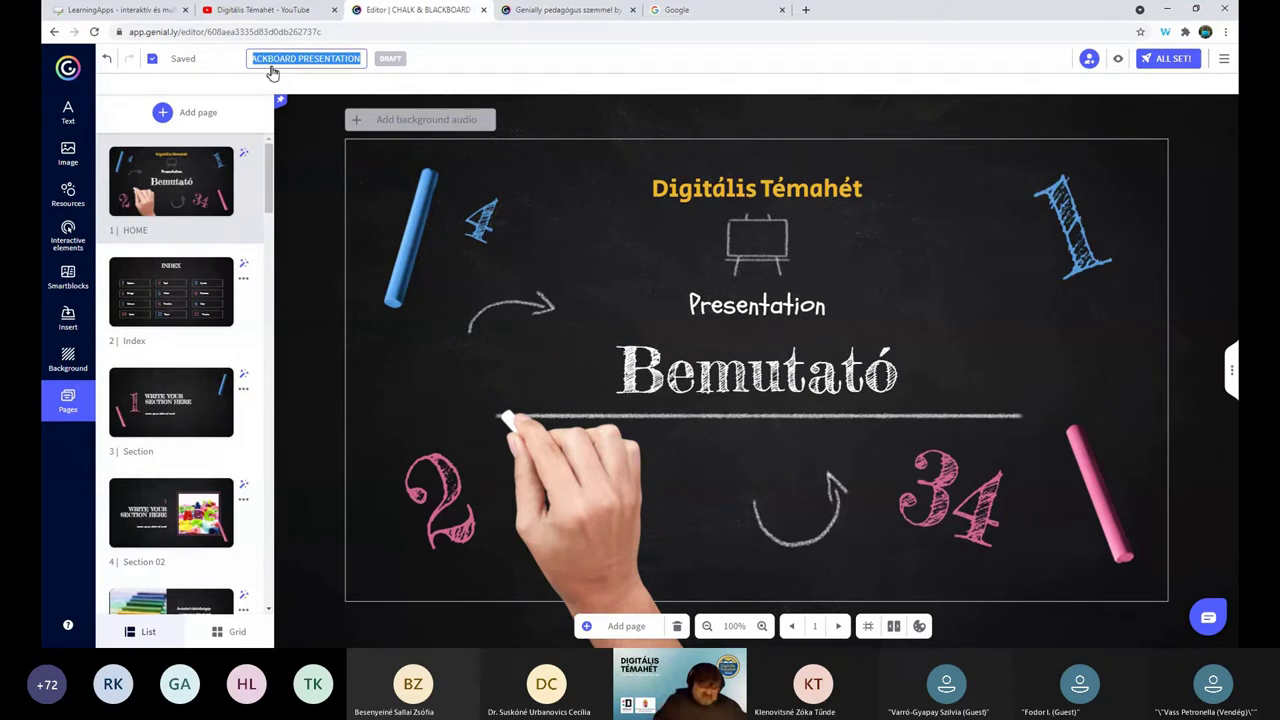
type("Bemu1")
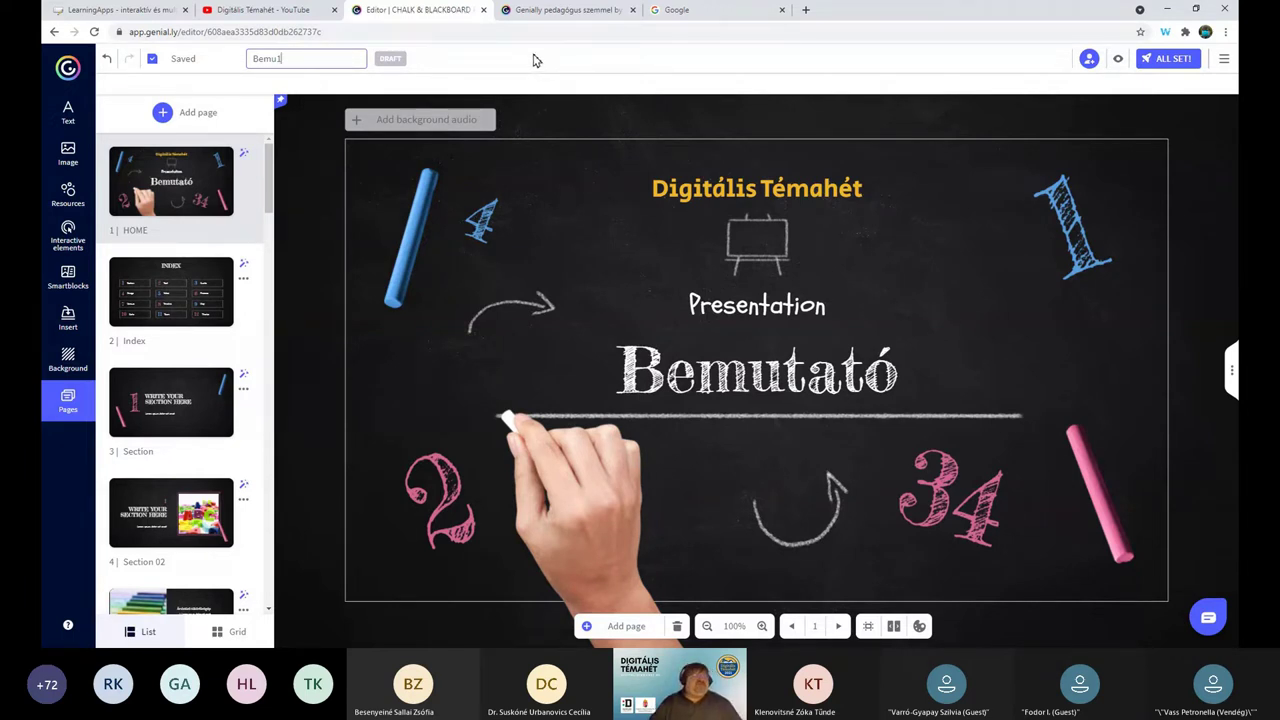
Step: Review the project's collaborator settings and its publishing options, closing each dialog
left_click(1089, 60)
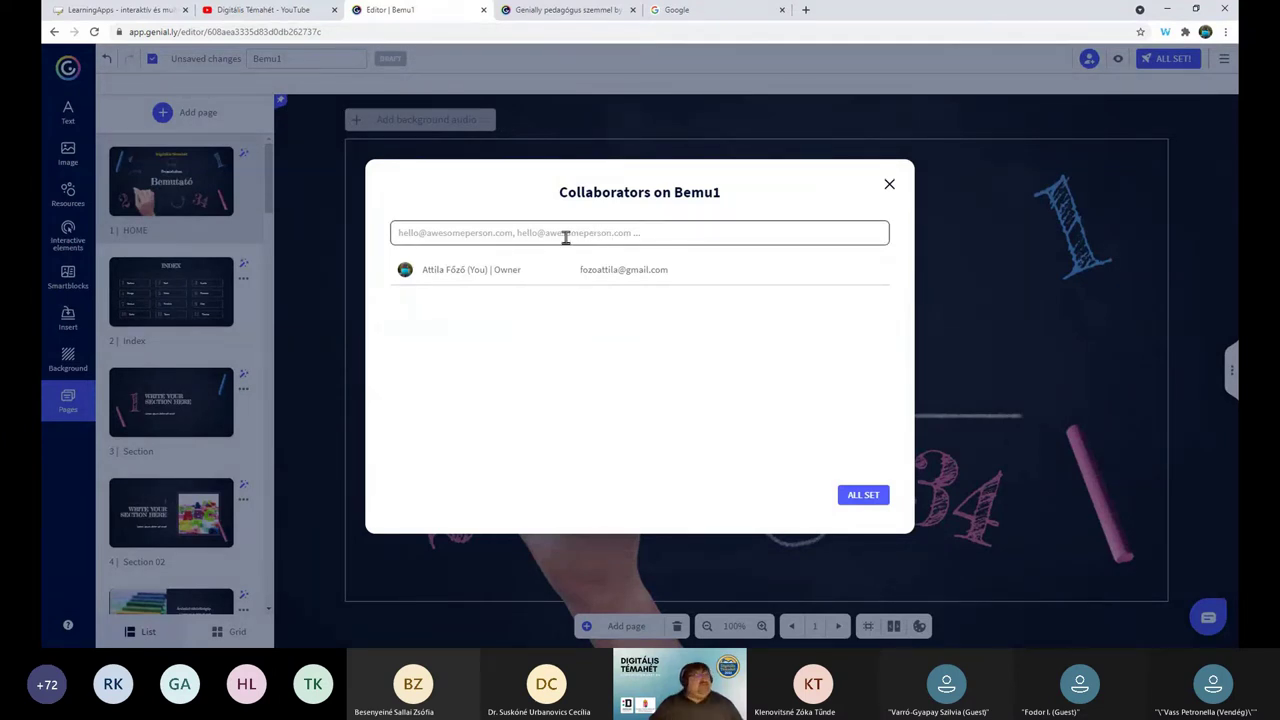
left_click(889, 184)
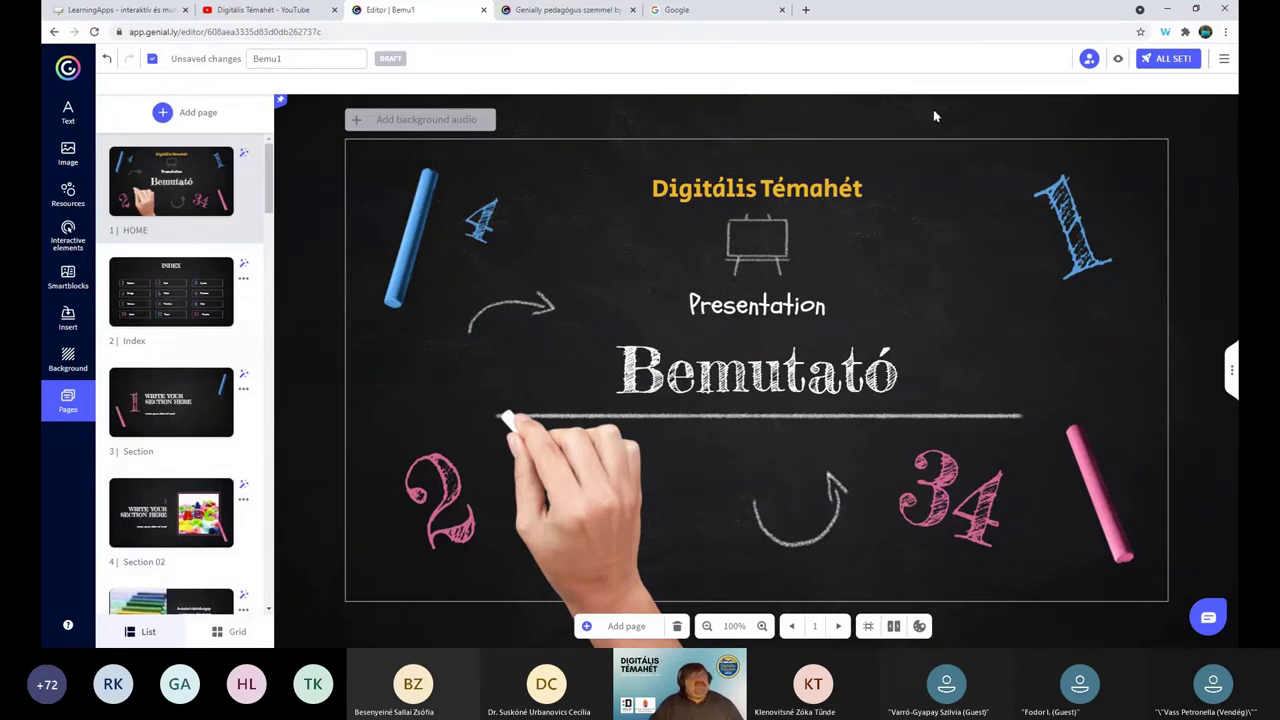
left_click(1163, 64)
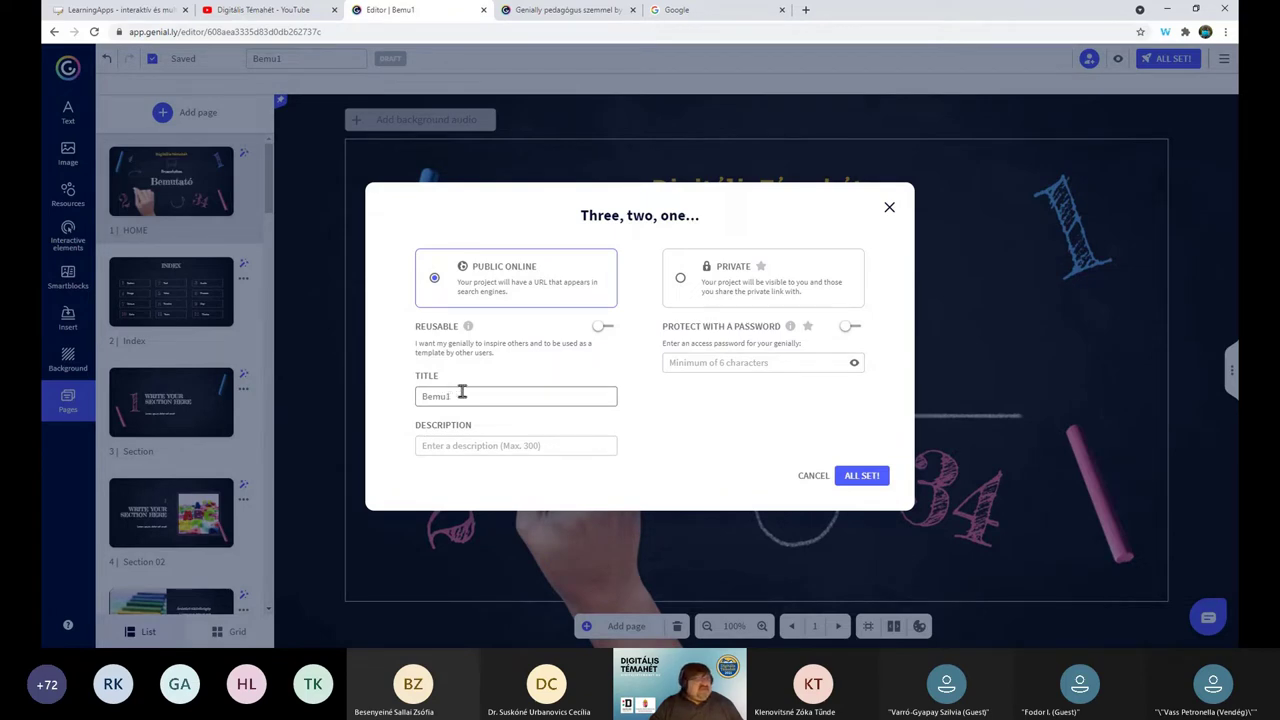
left_click(889, 210)
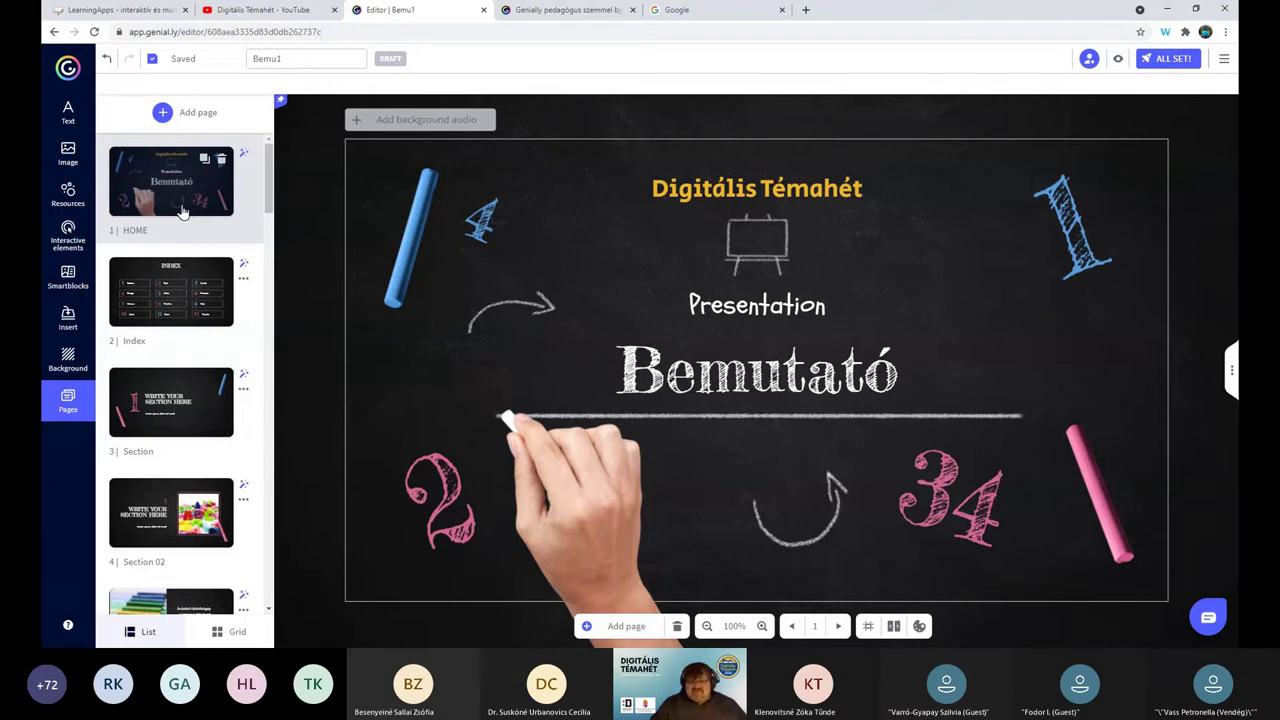
Step: Return to the dashboard with all creations, start a new genially and open the Infographics templates
left_click(68, 70)
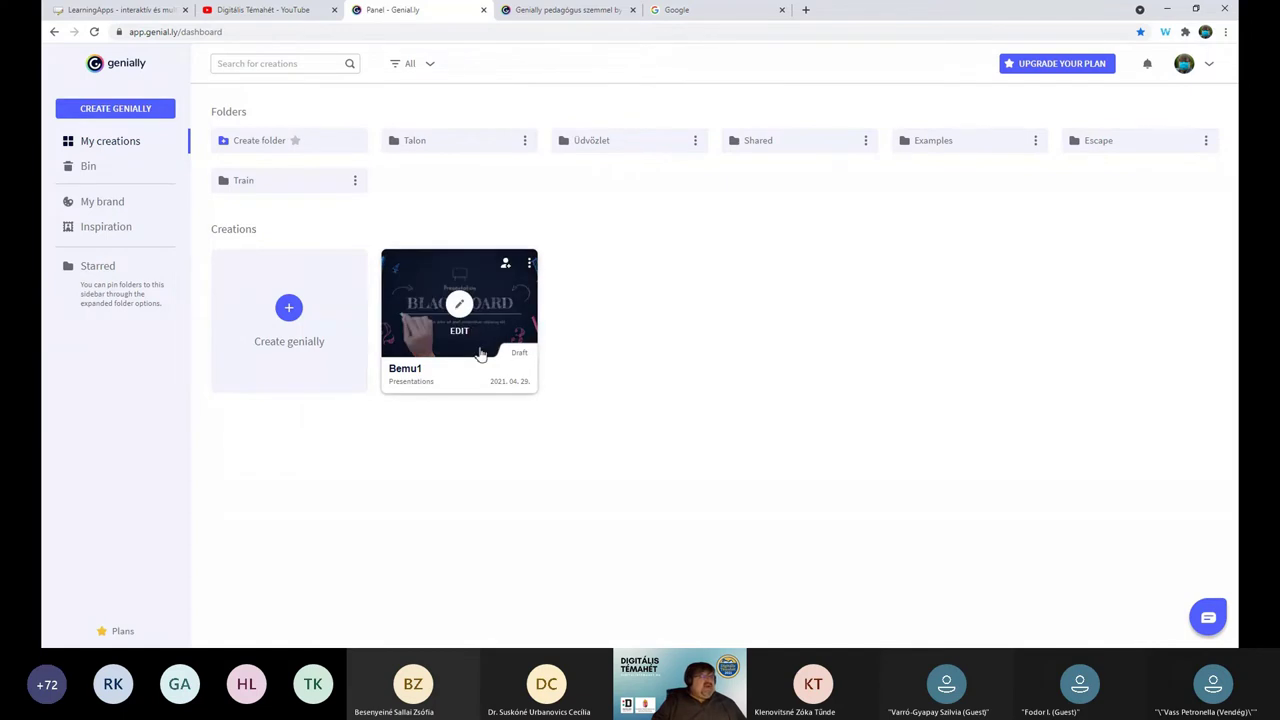
mouse_move(459, 336)
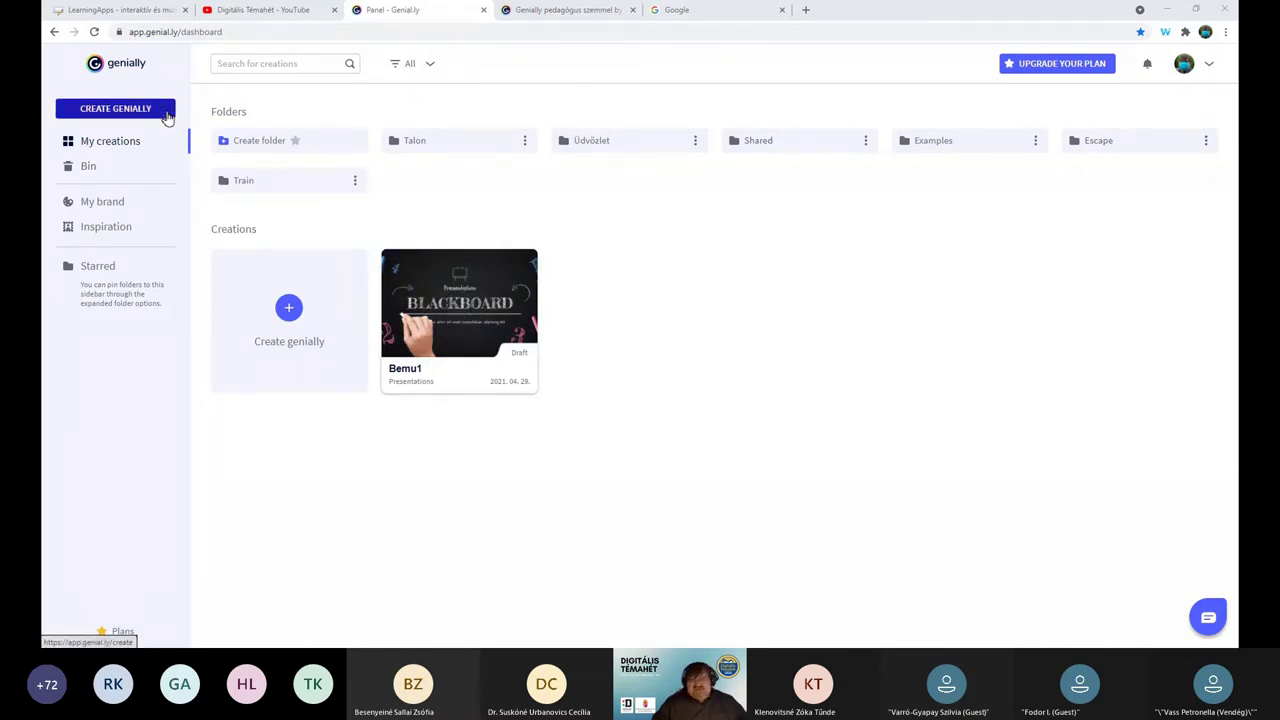
left_click(288, 310)
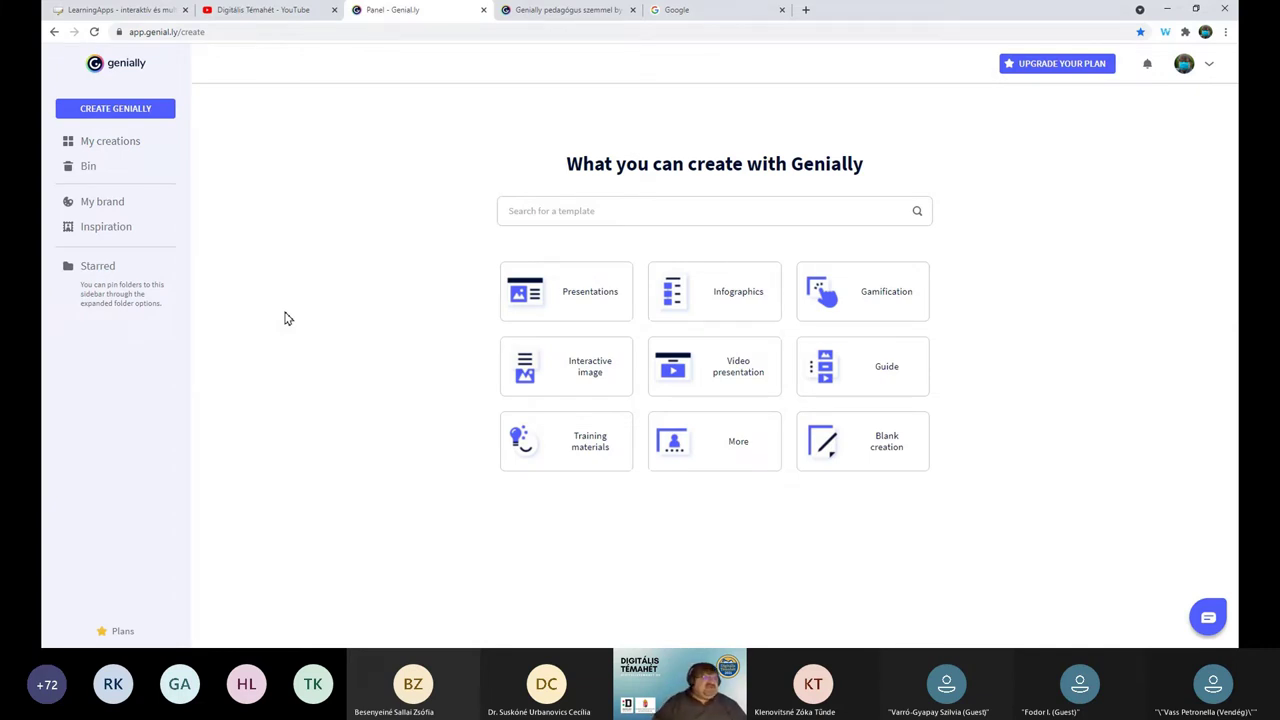
mouse_move(694, 475)
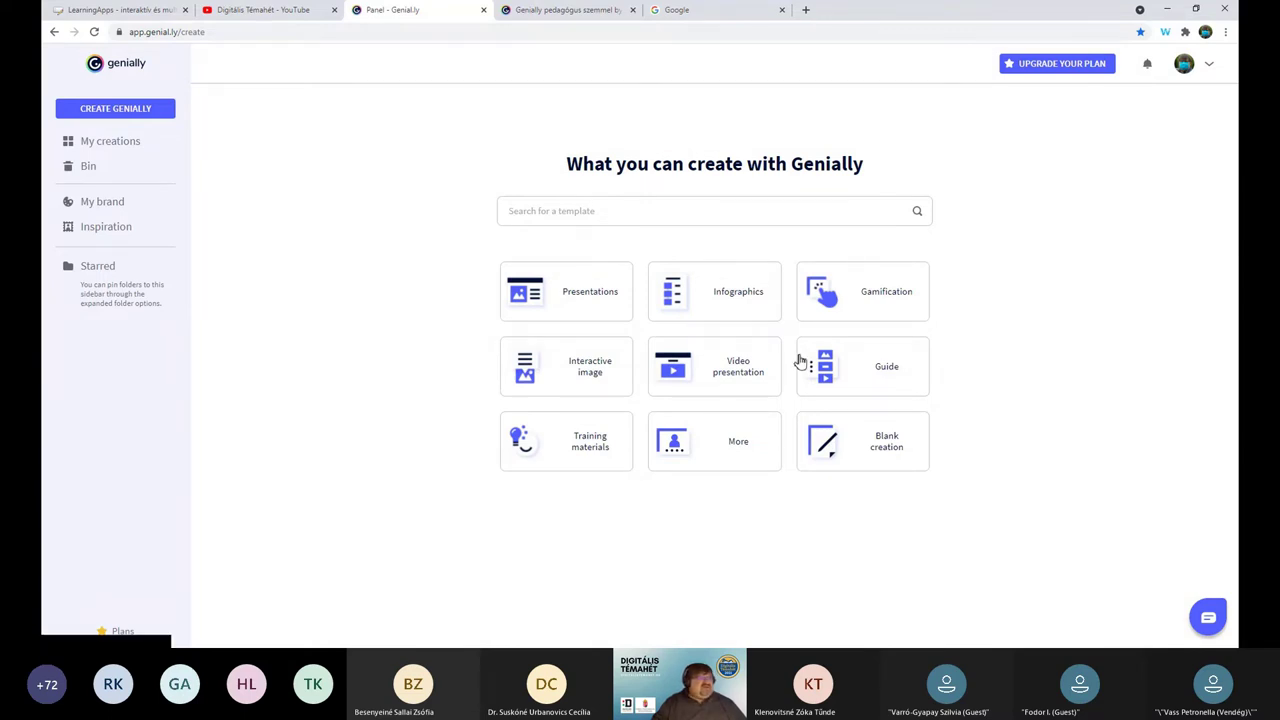
left_click(697, 318)
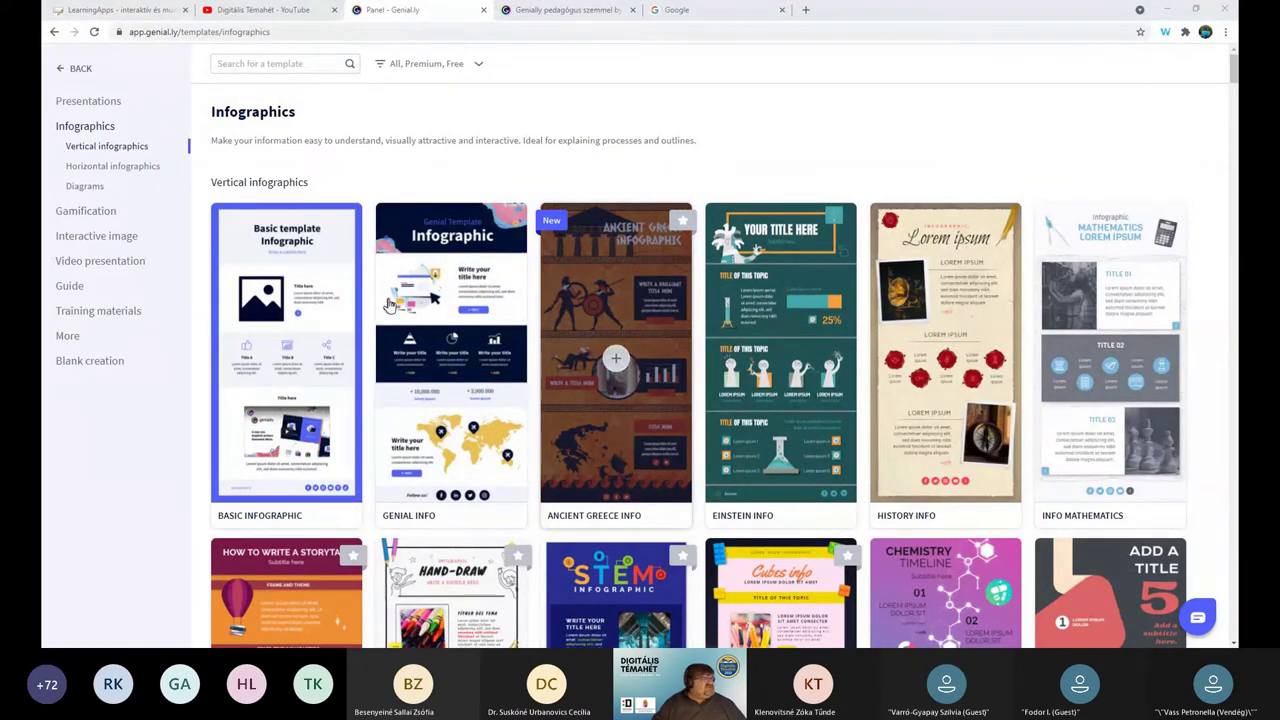
Step: Create a new genially from the Hot Air Balloon template among the horizontal infographics
left_click(122, 170)
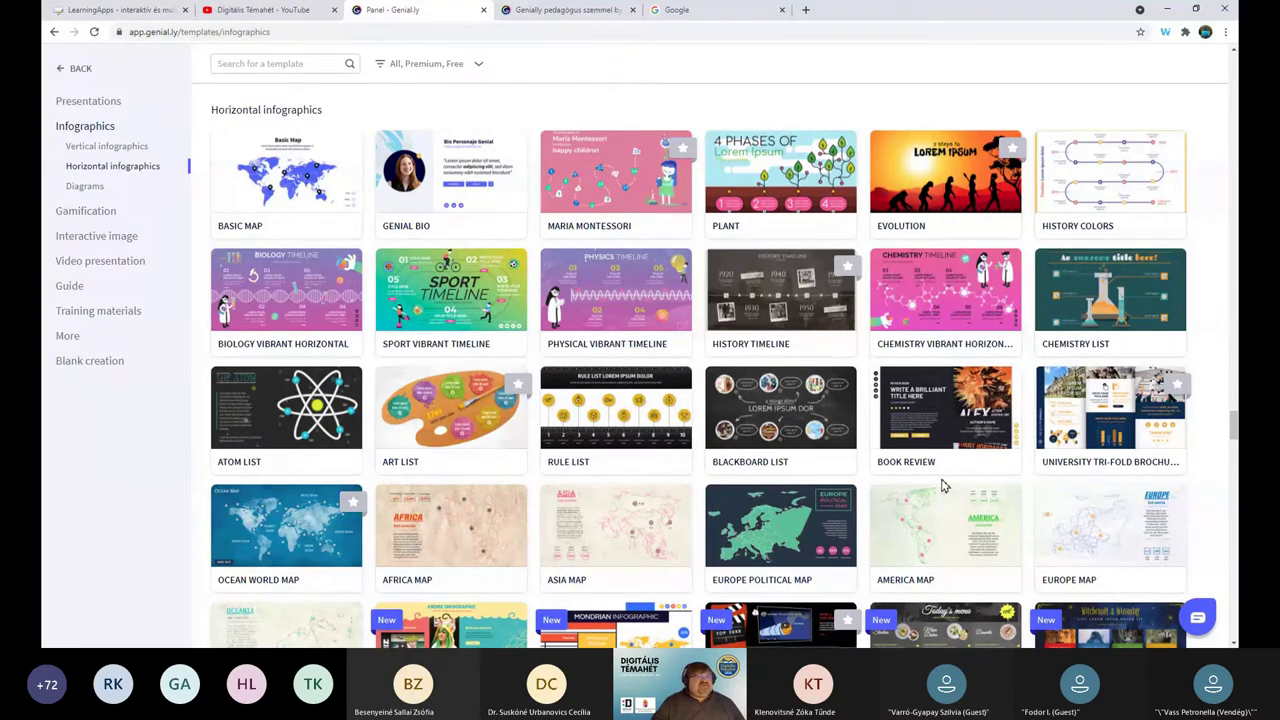
scroll(940, 480, "down", 2)
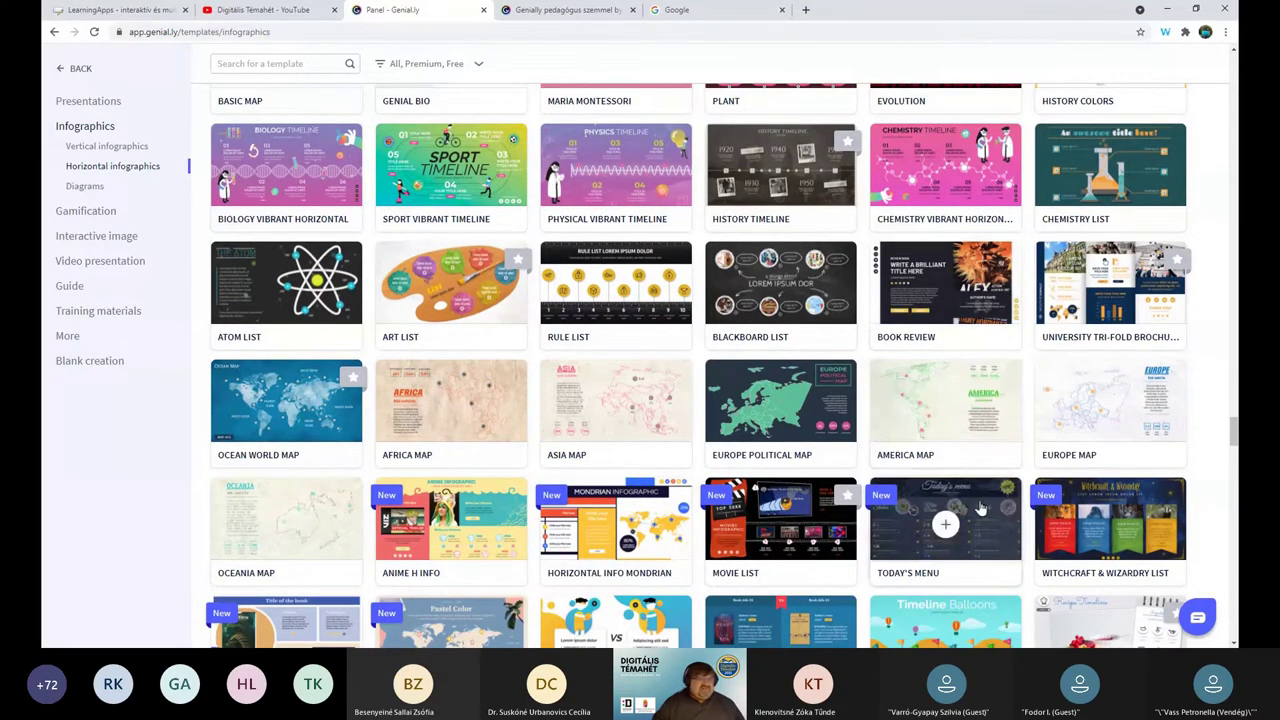
scroll(982, 510, "down", 3)
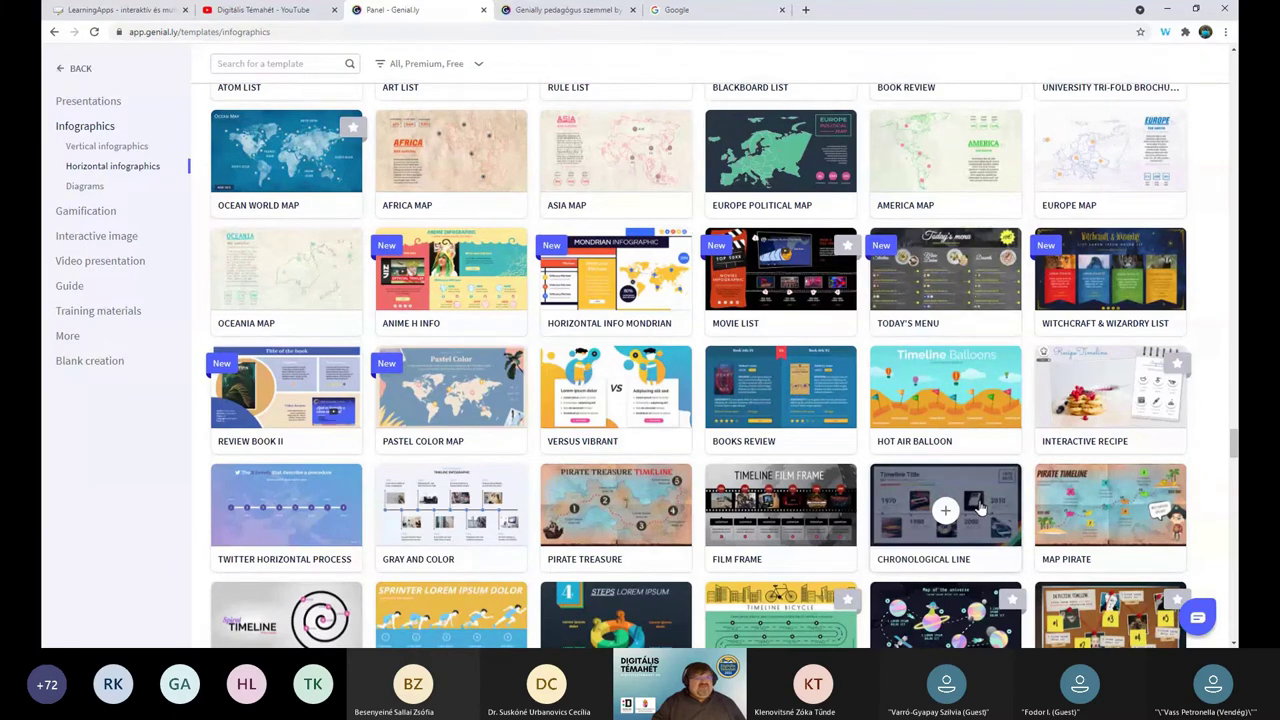
left_click(934, 410)
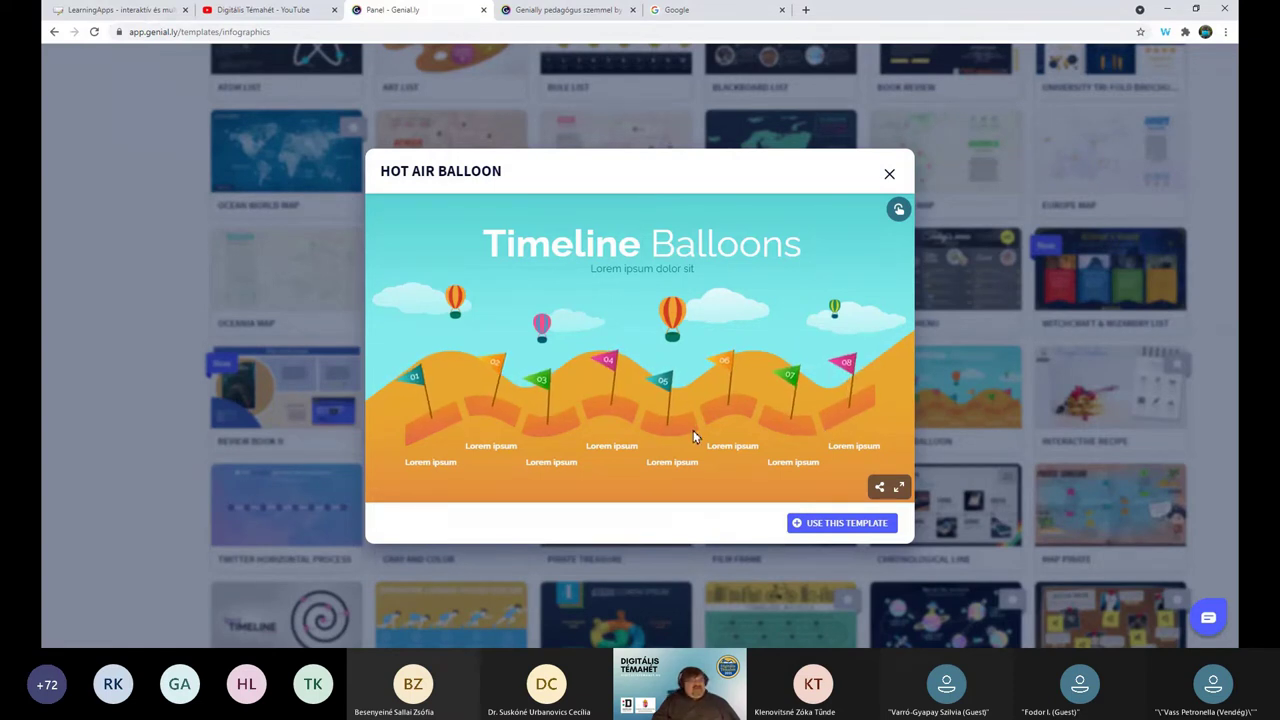
left_click(839, 527)
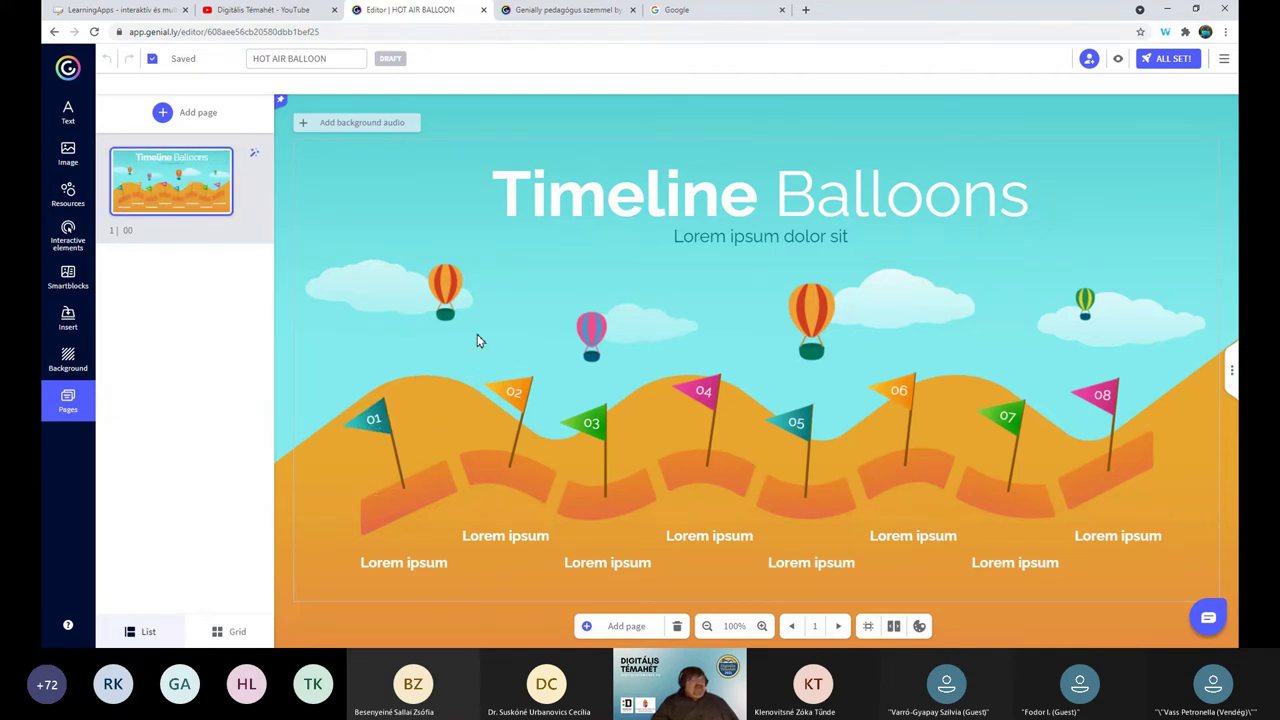
Step: Select the Timeline Balloons title and the two leftmost balloons one after another to inspect them as separate elements
left_click(541, 214)
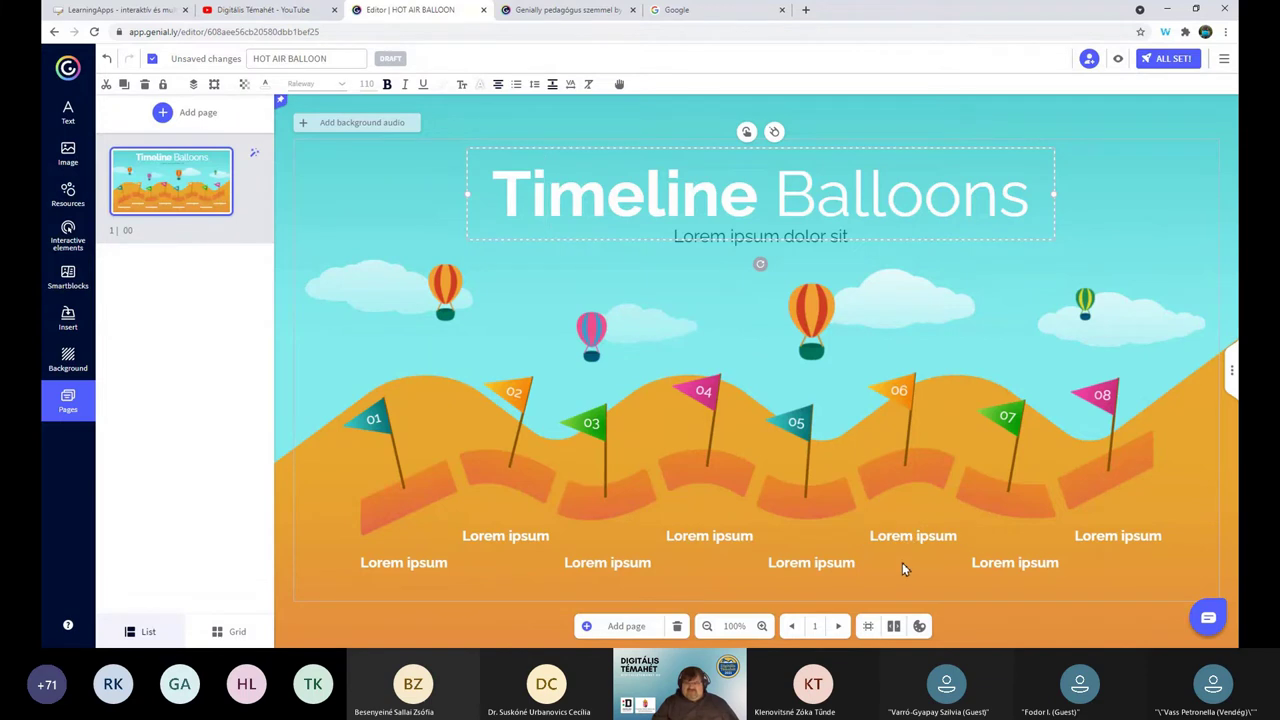
left_click(446, 300)
left_click(585, 329)
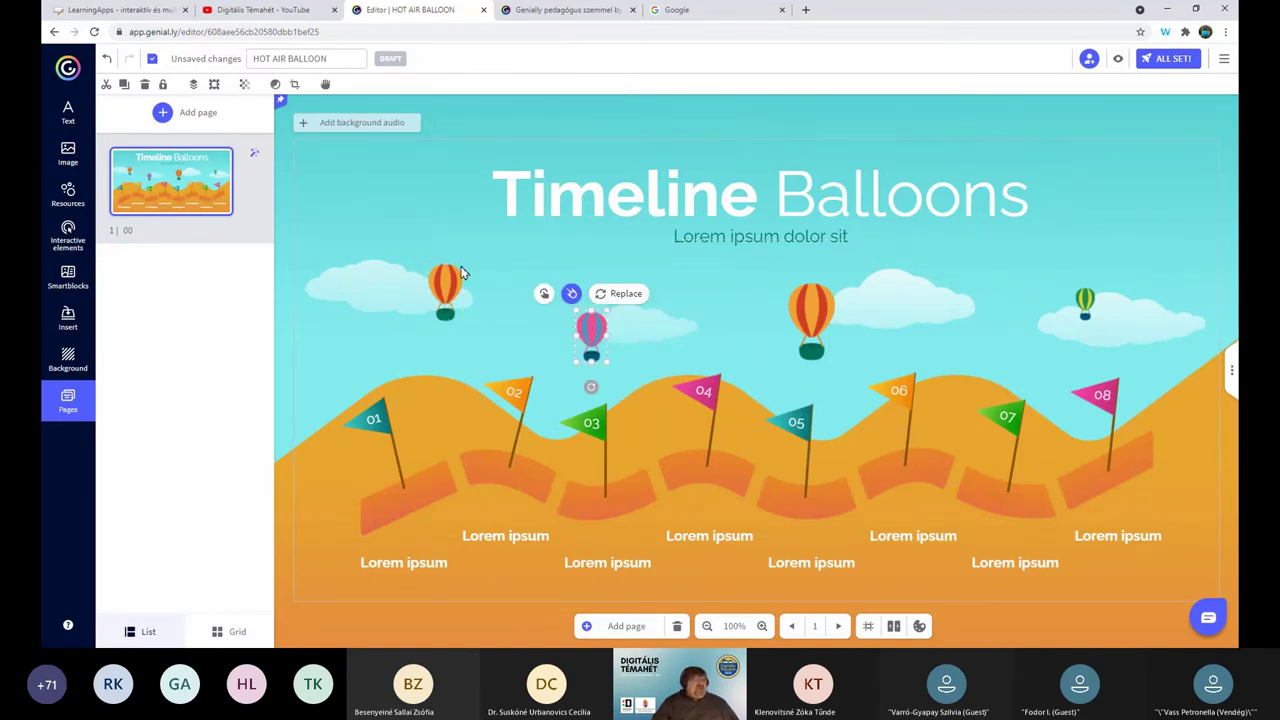
left_click(433, 268)
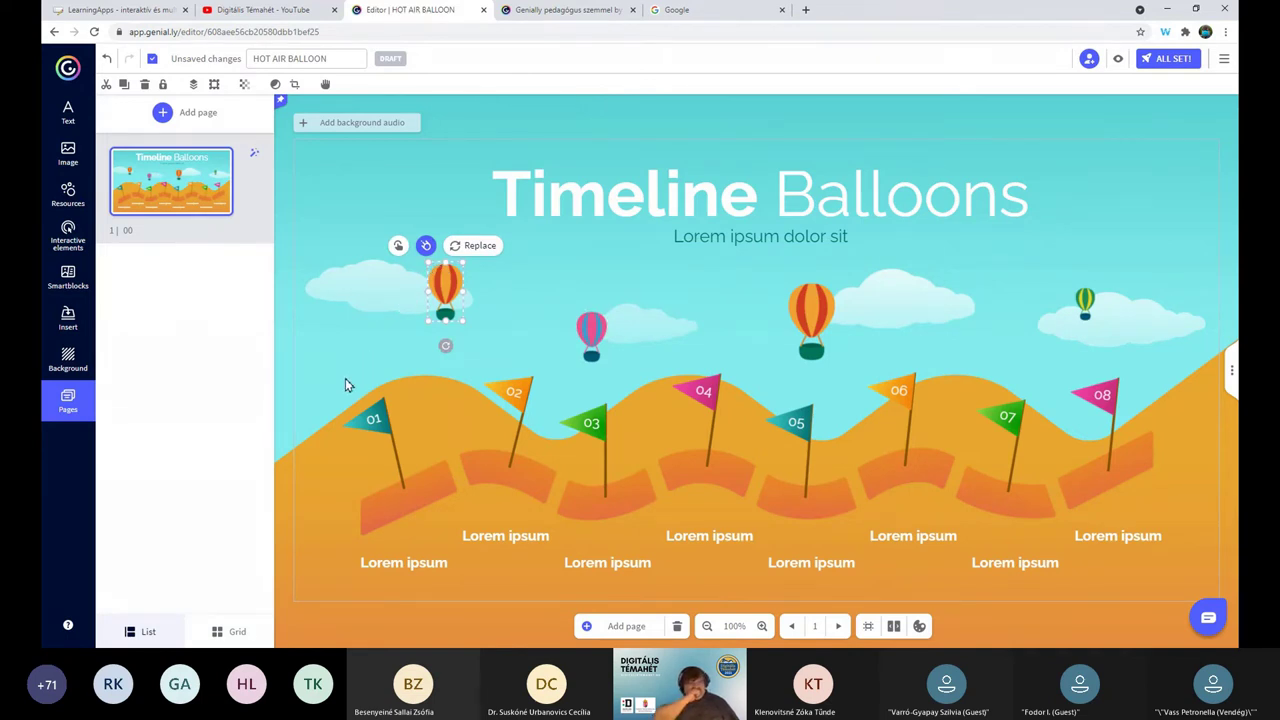
Step: Examine the Entrance and Continuous animation settings of flag 01
left_click(394, 444)
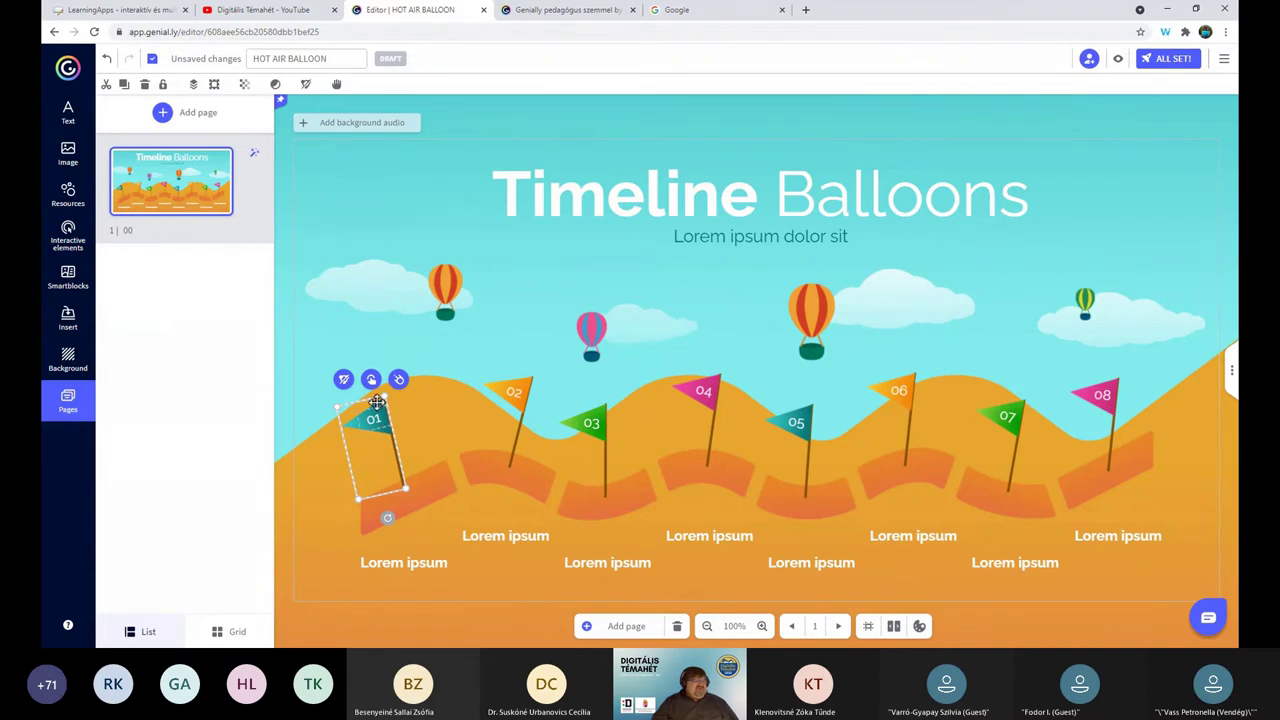
left_click(398, 380)
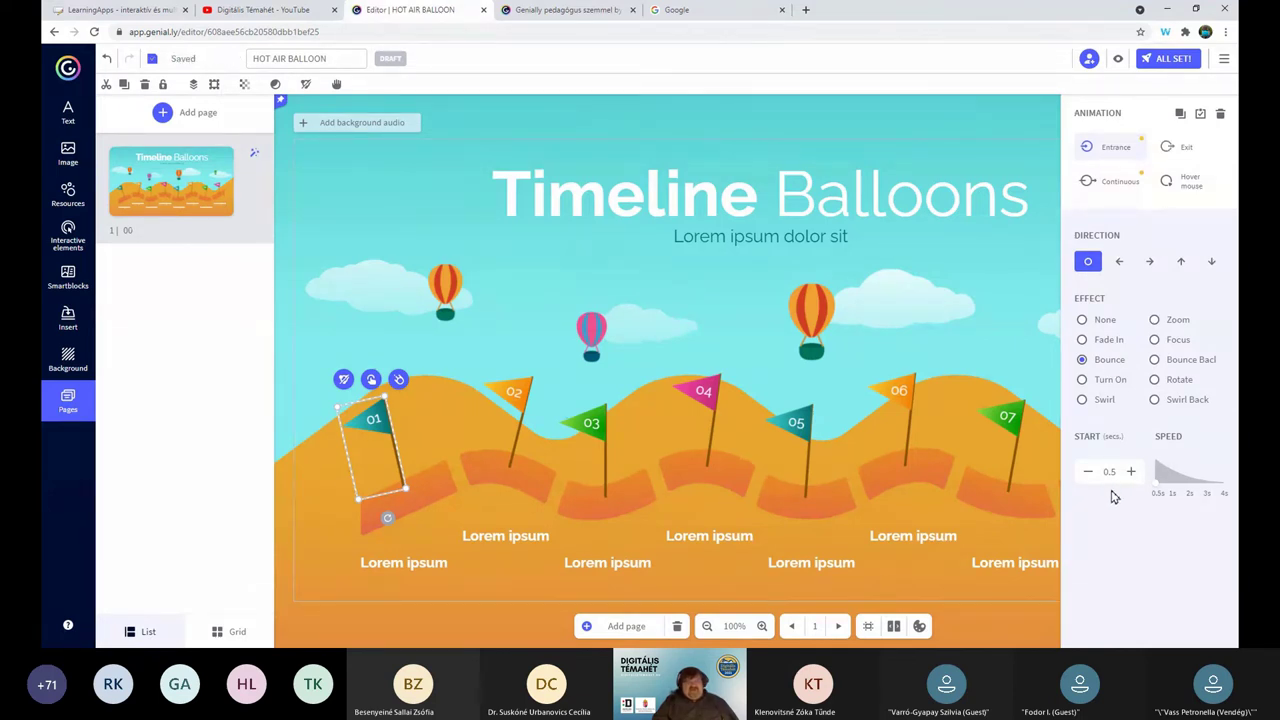
left_click(1115, 184)
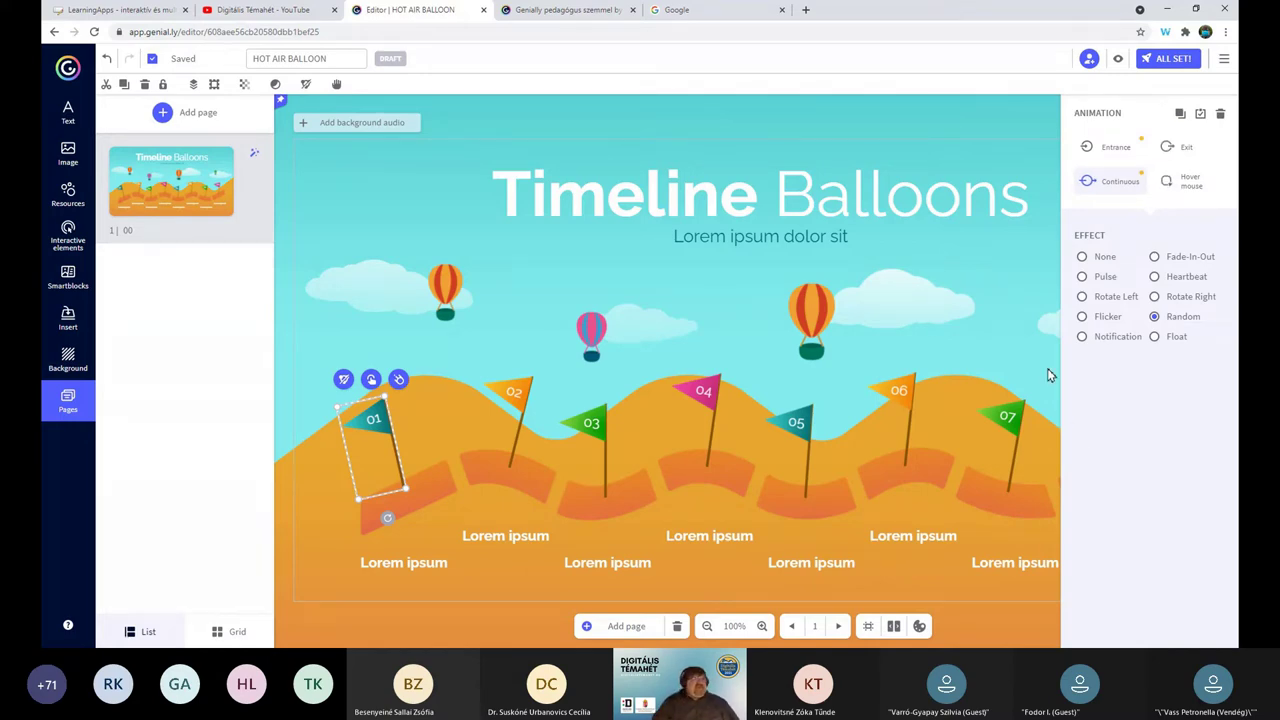
Step: Preview the infographic, check the tooltips on the numbered flags along the timeline, and return to editing
left_click(1119, 62)
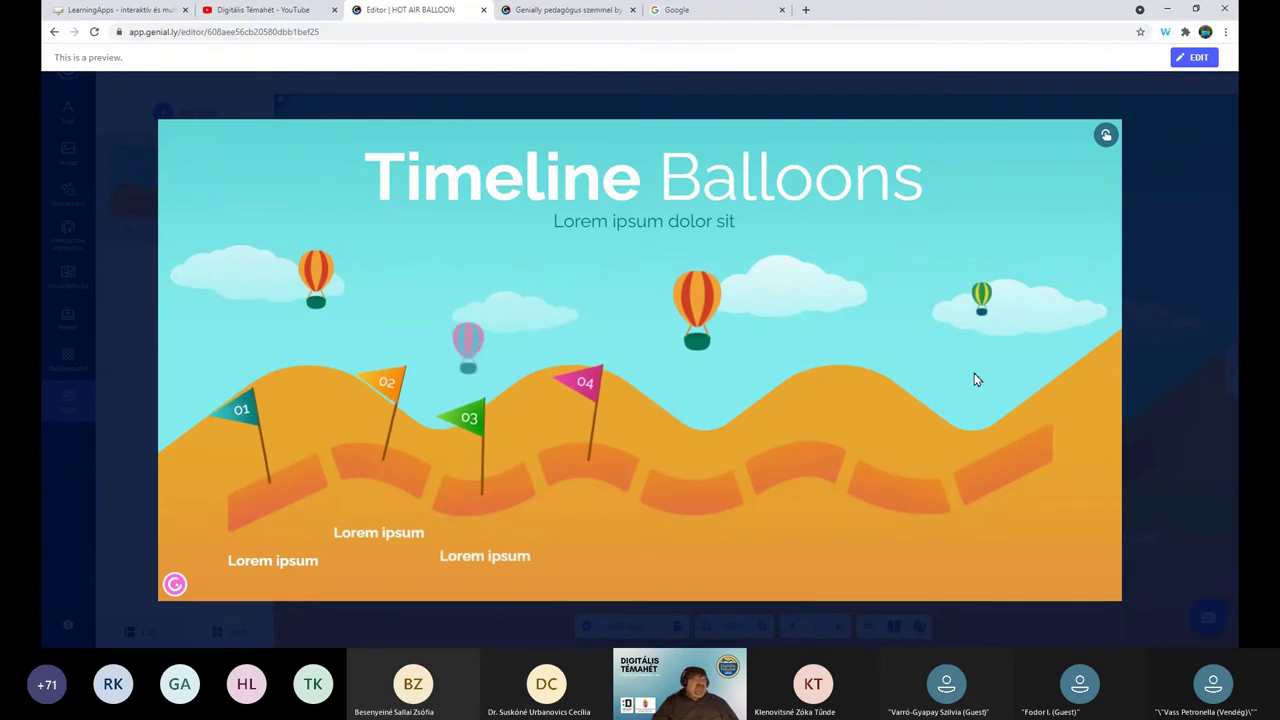
mouse_move(250, 416)
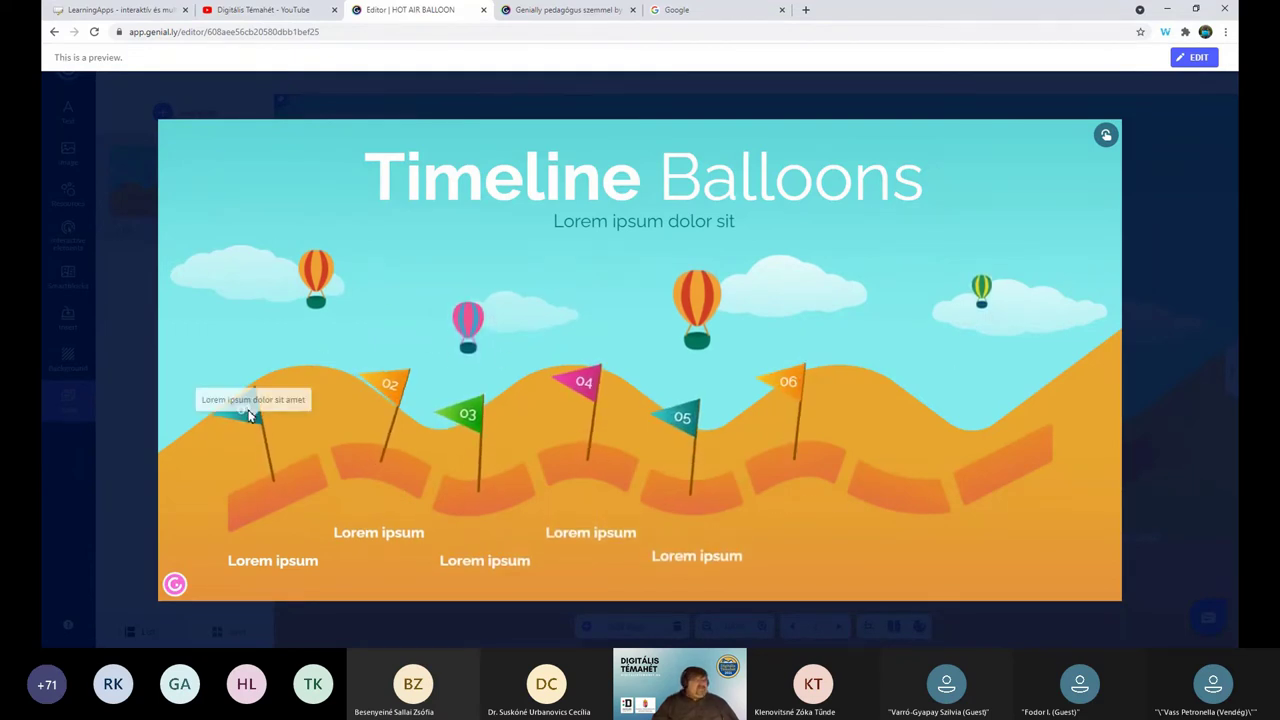
mouse_move(390, 386)
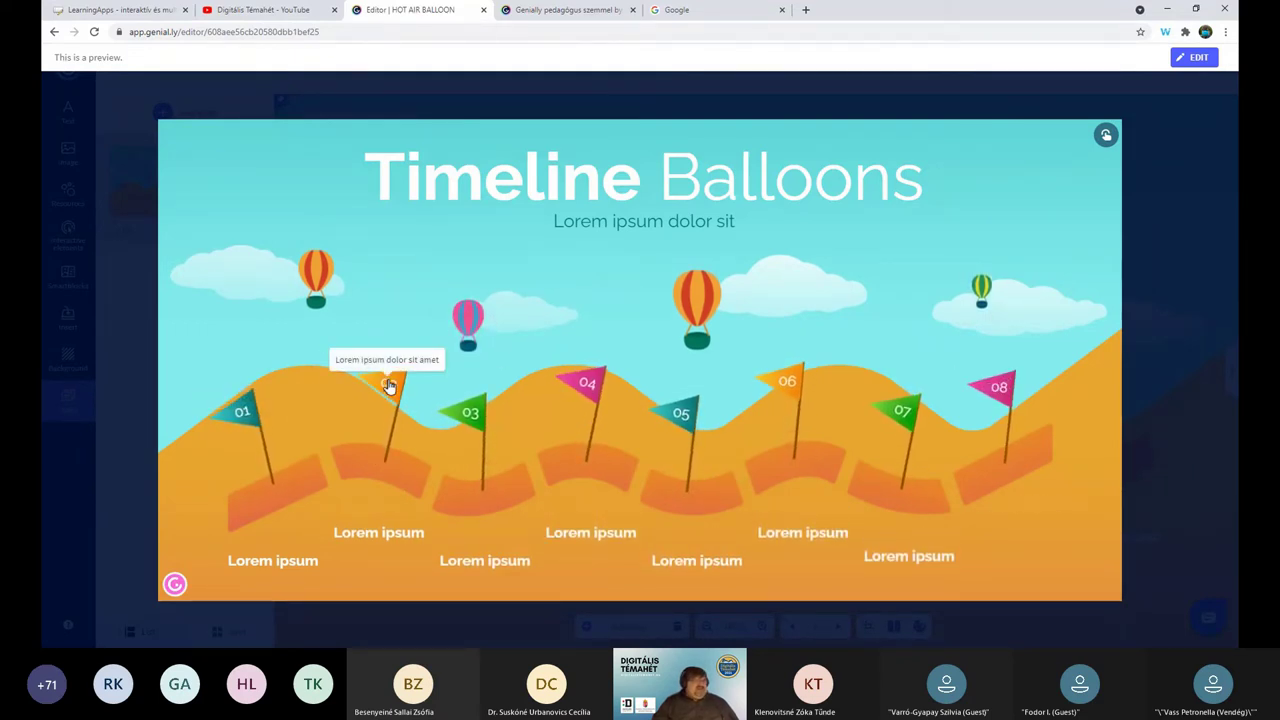
mouse_move(469, 418)
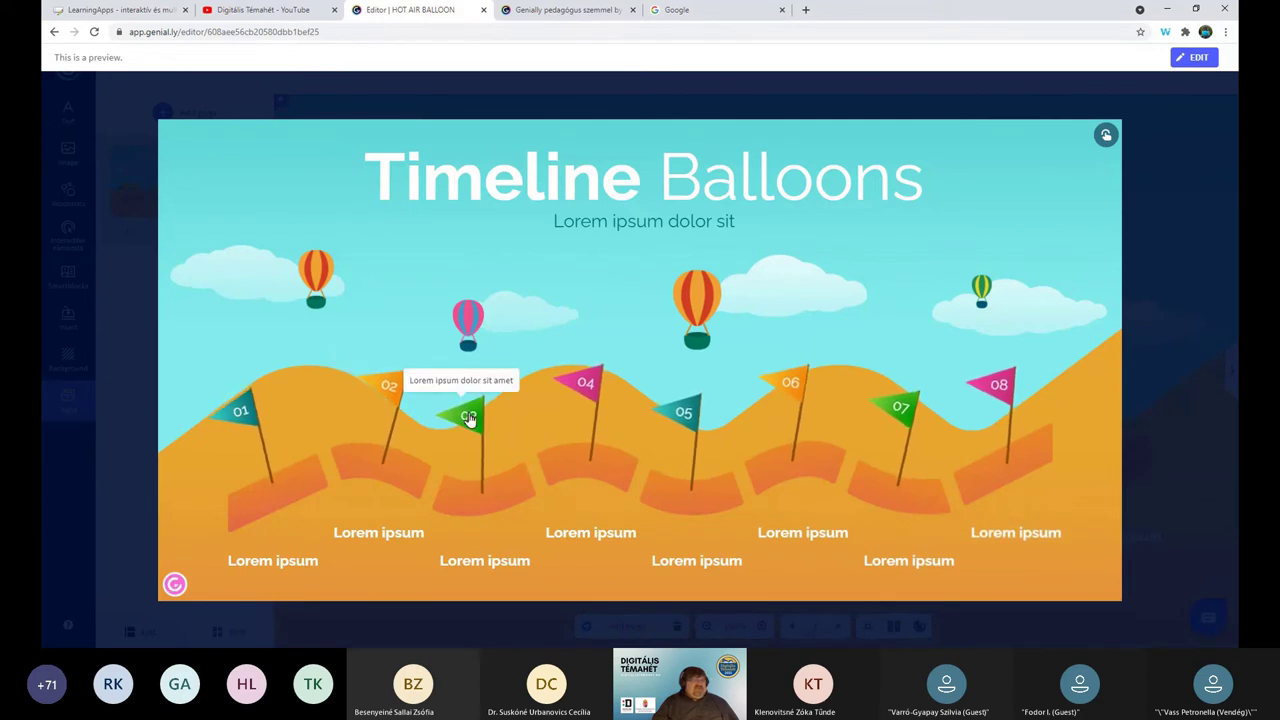
mouse_move(585, 388)
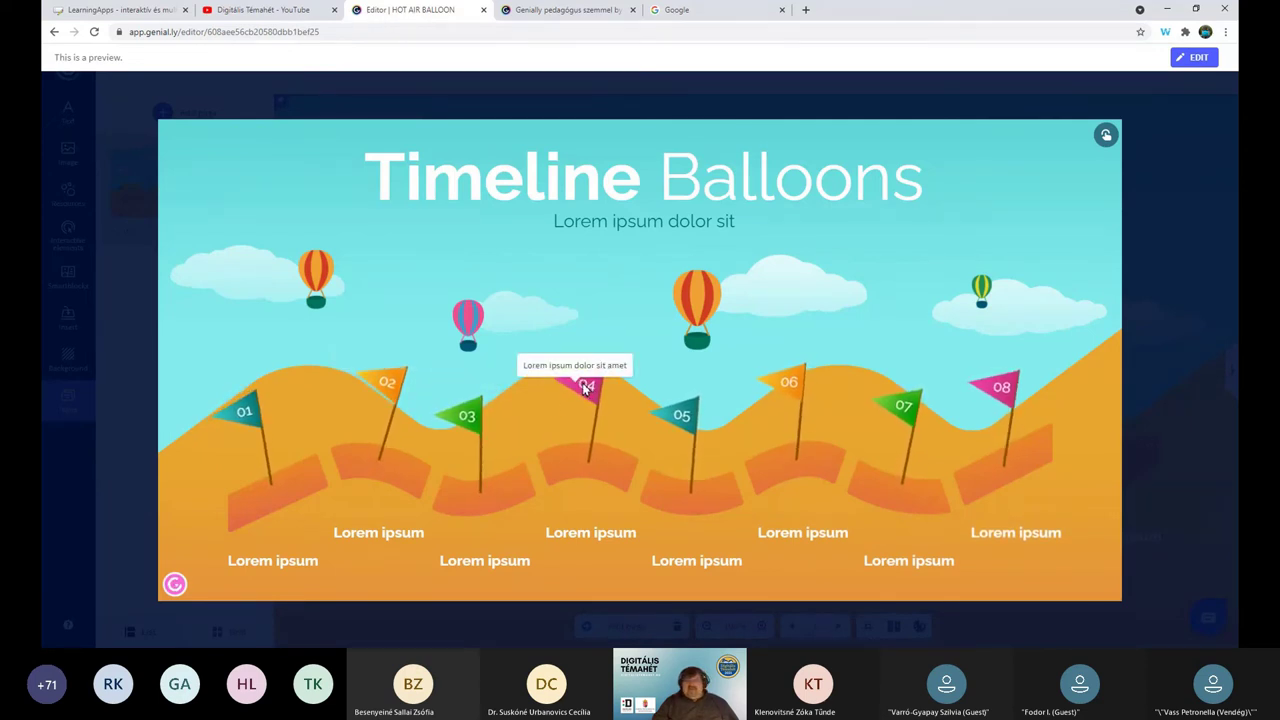
mouse_move(677, 419)
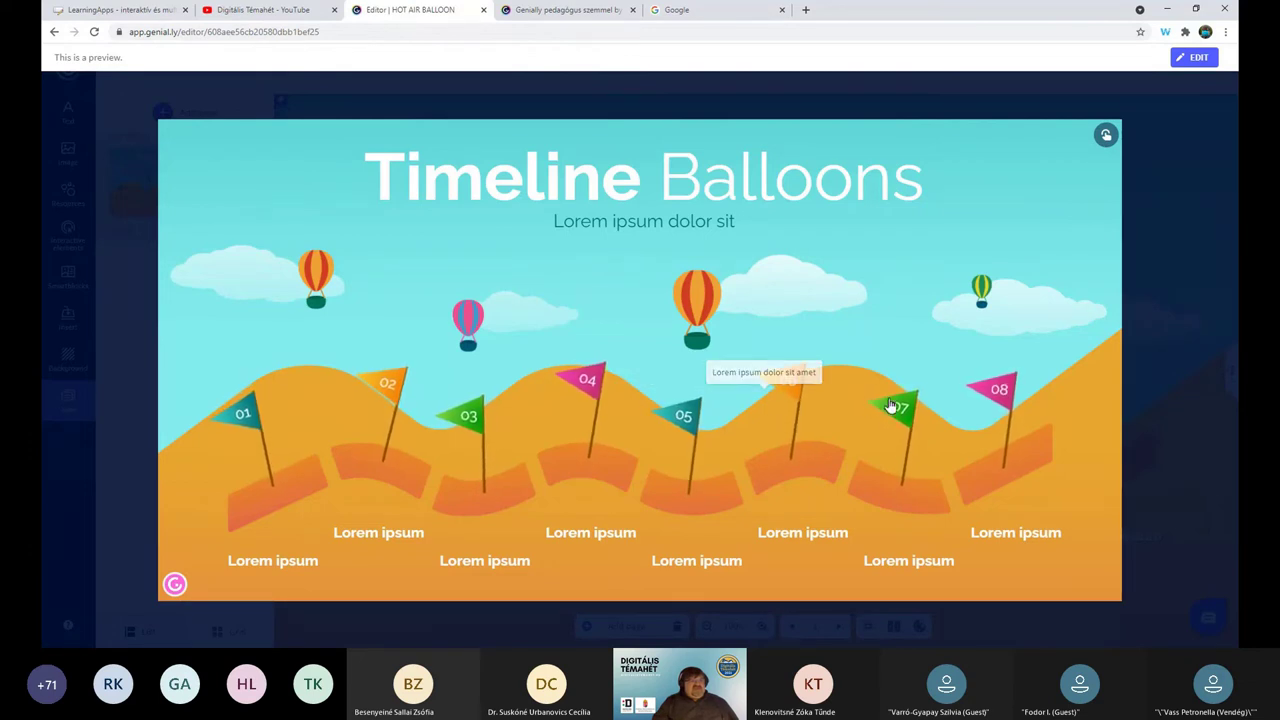
mouse_move(1000, 395)
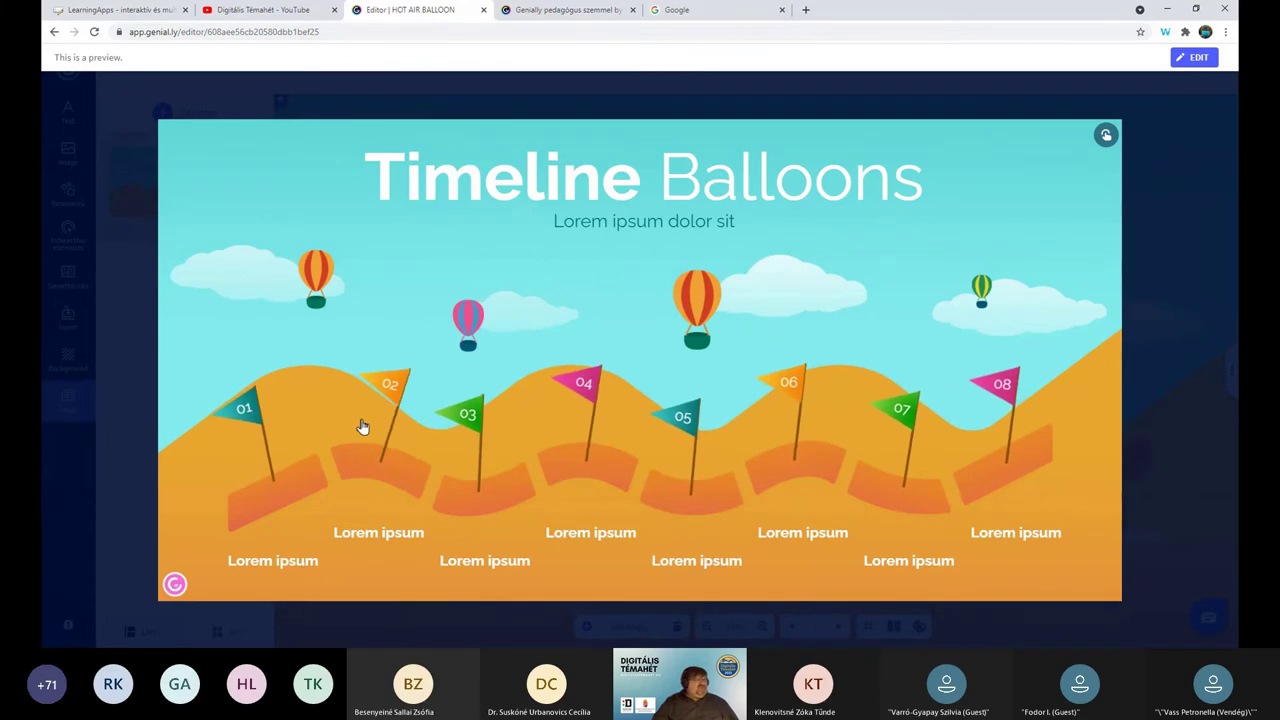
left_click(1193, 60)
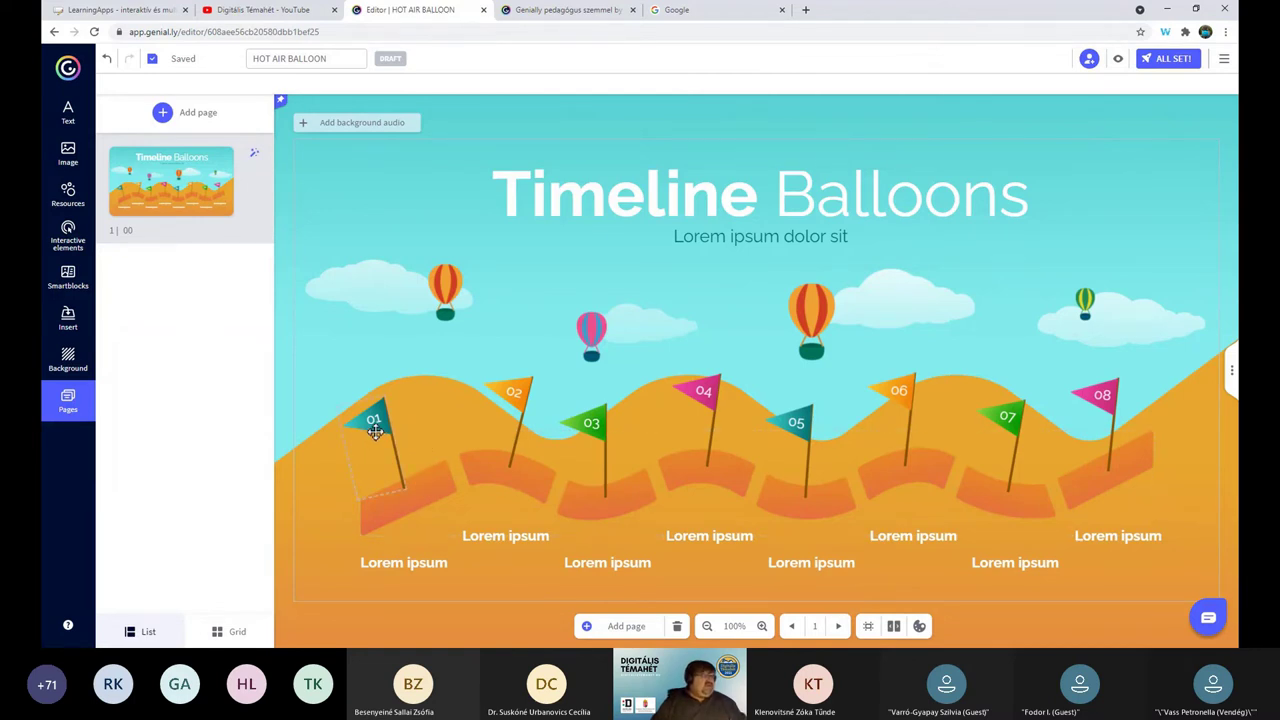
Step: Replace the placeholder label below flag 01 with 1900
double_click(373, 565)
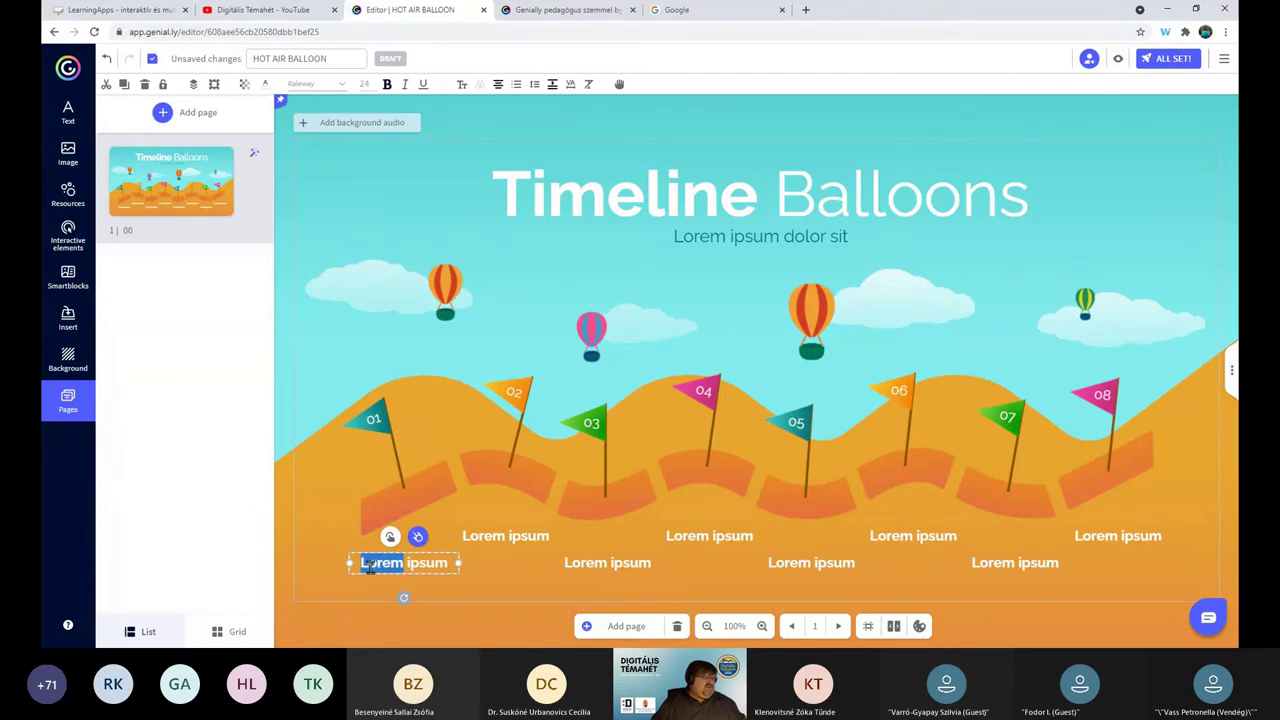
left_click(364, 566)
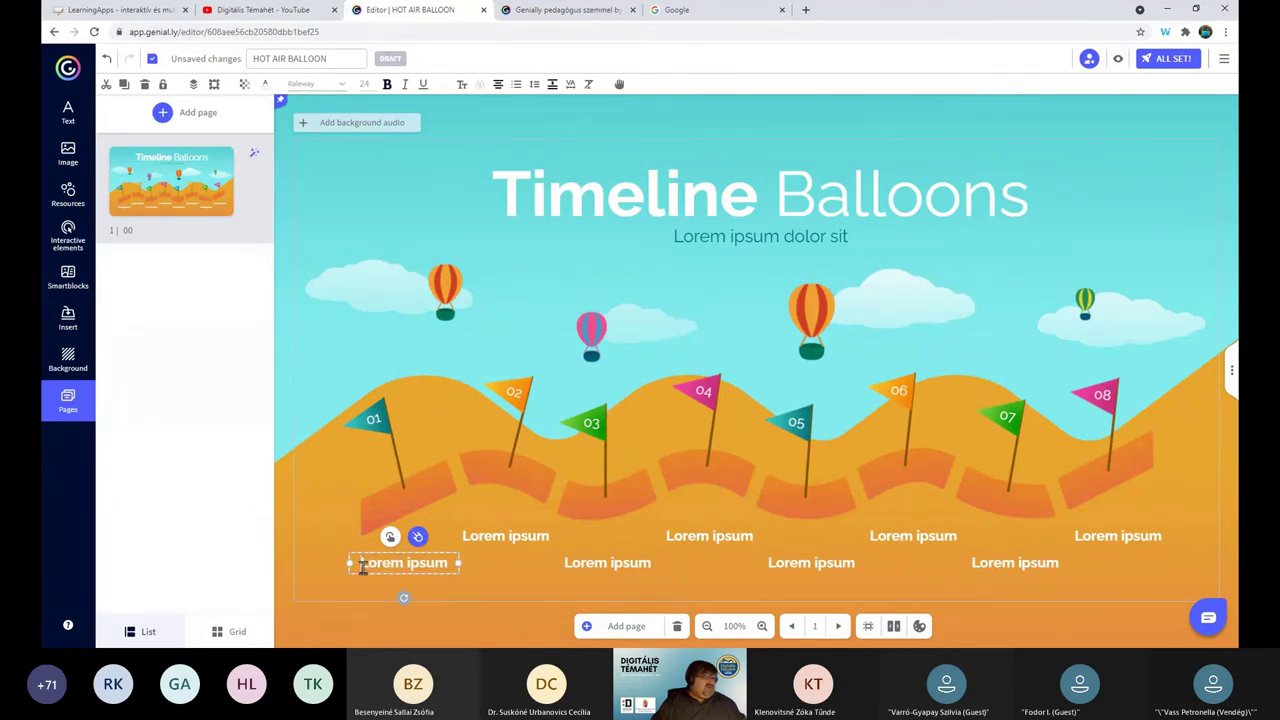
left_click_drag(366, 566, 450, 564)
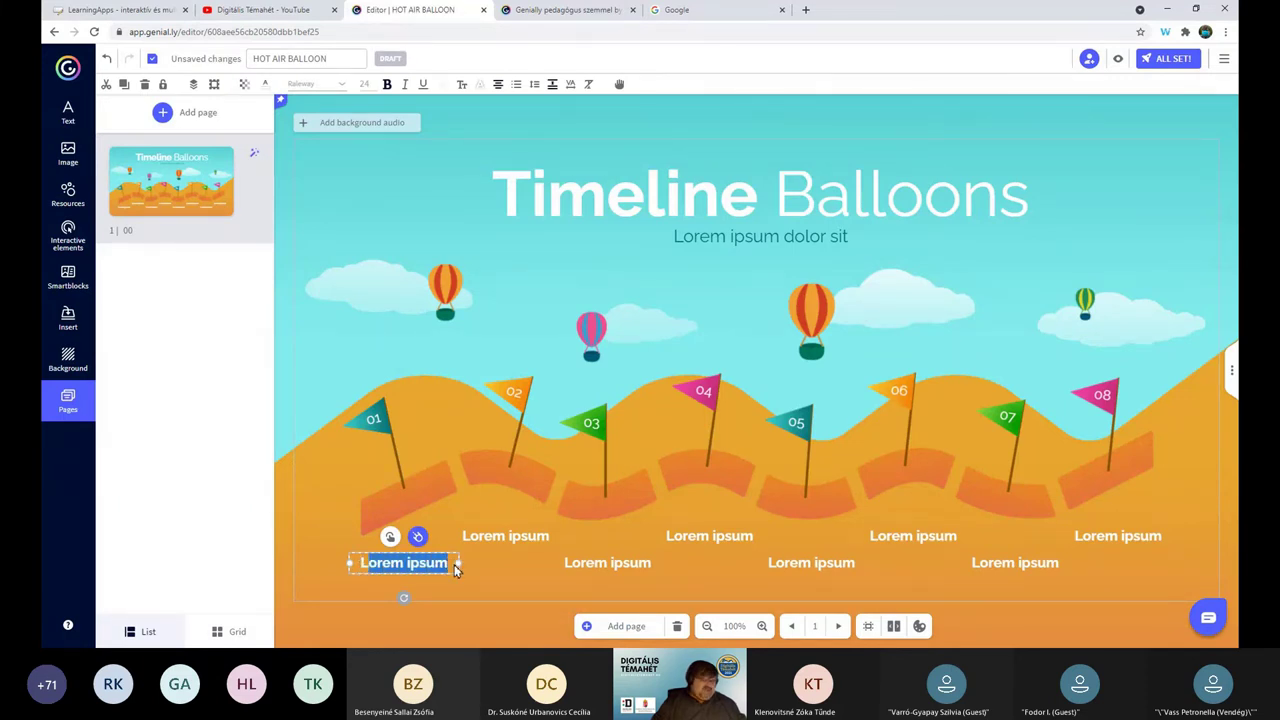
key("BackSpace")
type("1900")
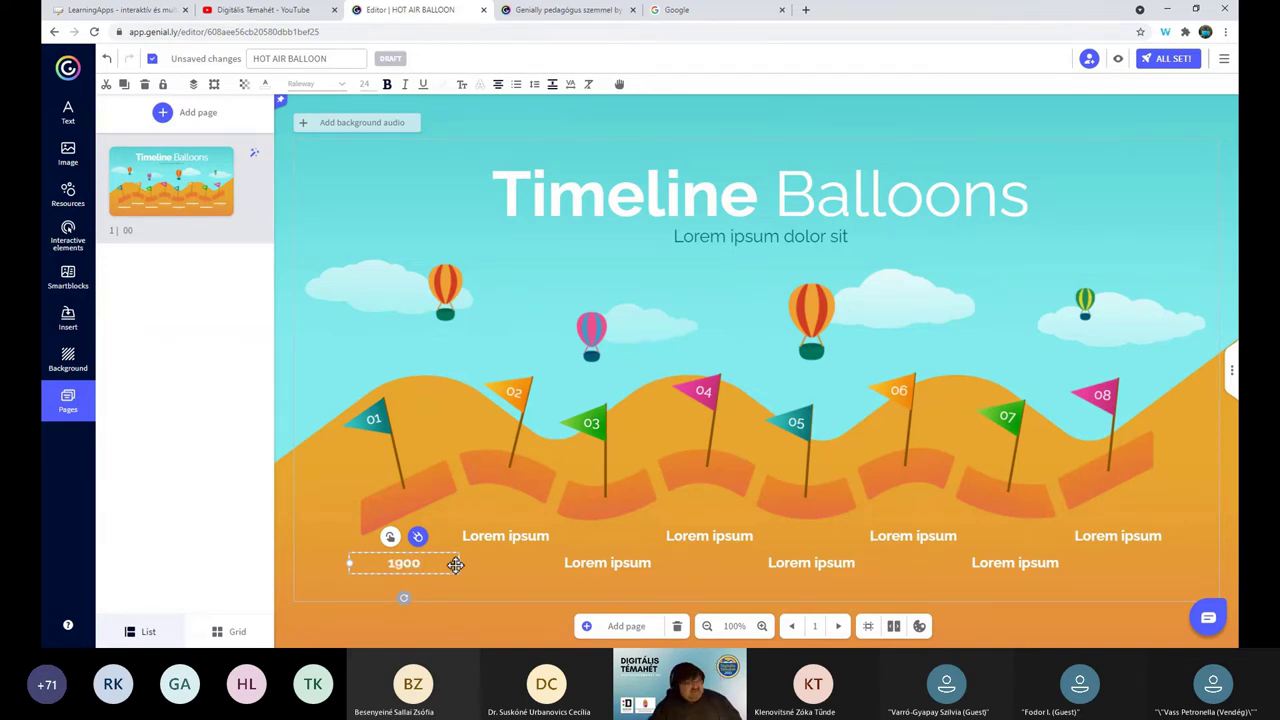
Step: Move flag 01 slightly up and to the left, and replace its tooltip text with "Megszületett a szülővárosában."
left_click(359, 425)
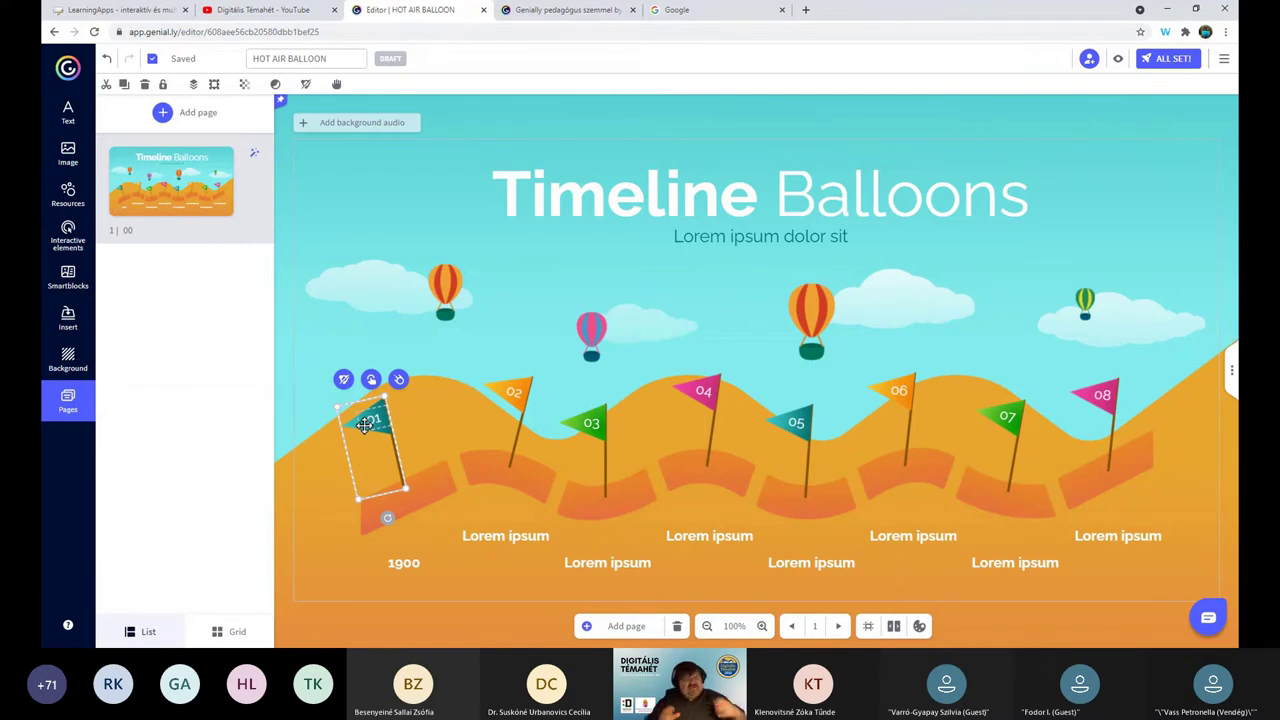
mouse_move(365, 424)
left_mouse_down()
mouse_move(516, 281)
mouse_move(369, 370)
mouse_move(352, 414)
mouse_move(326, 251)
mouse_move(417, 194)
mouse_move(309, 414)
mouse_move(346, 418)
left_mouse_up()
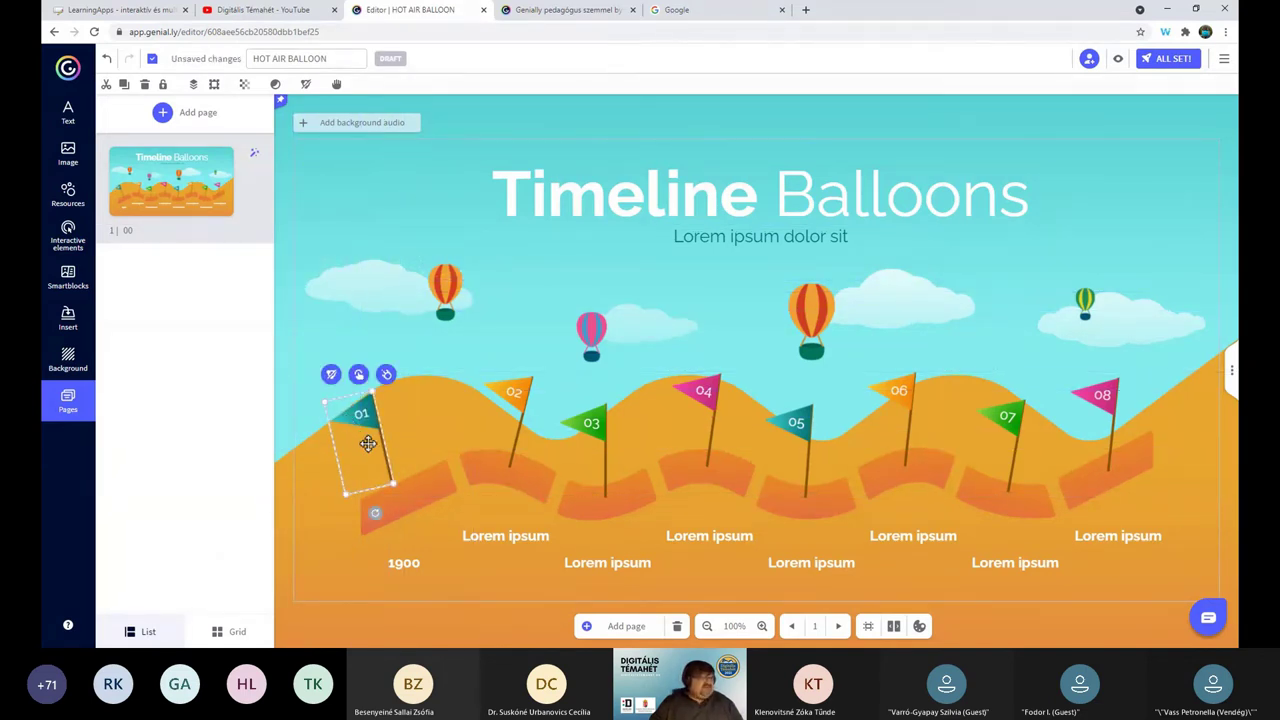
left_click(359, 380)
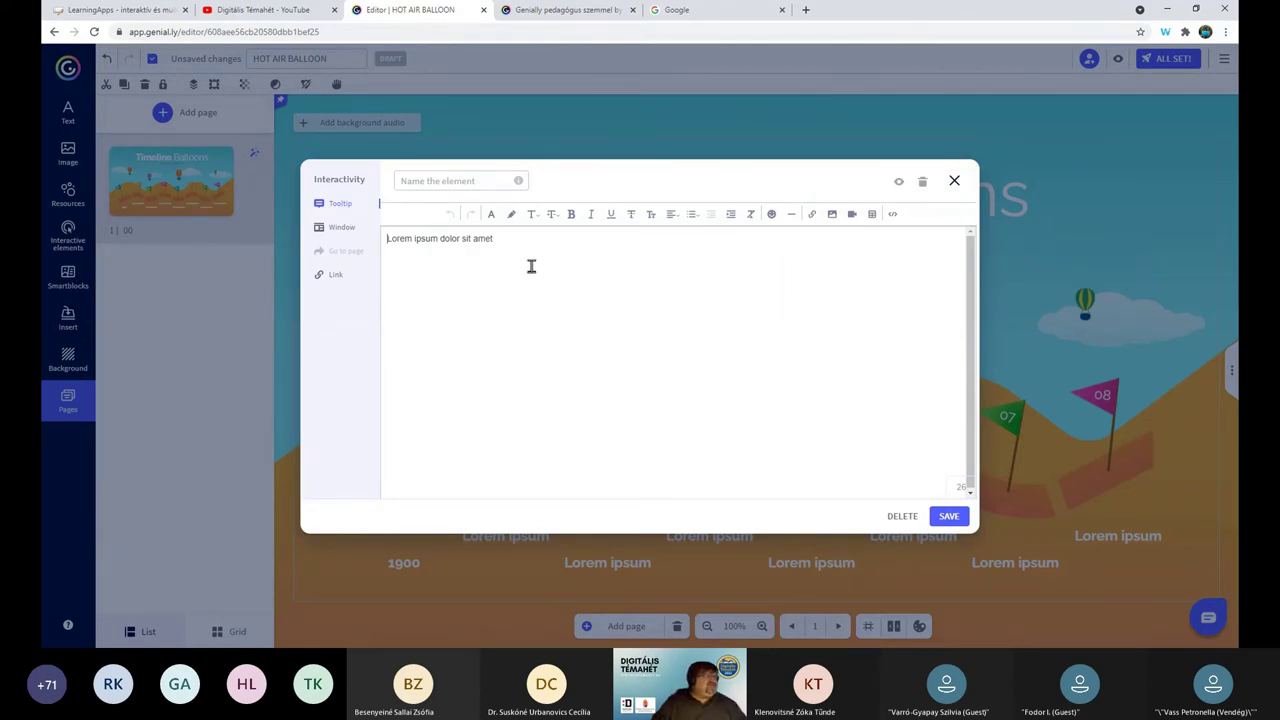
left_click_drag(522, 242, 387, 238)
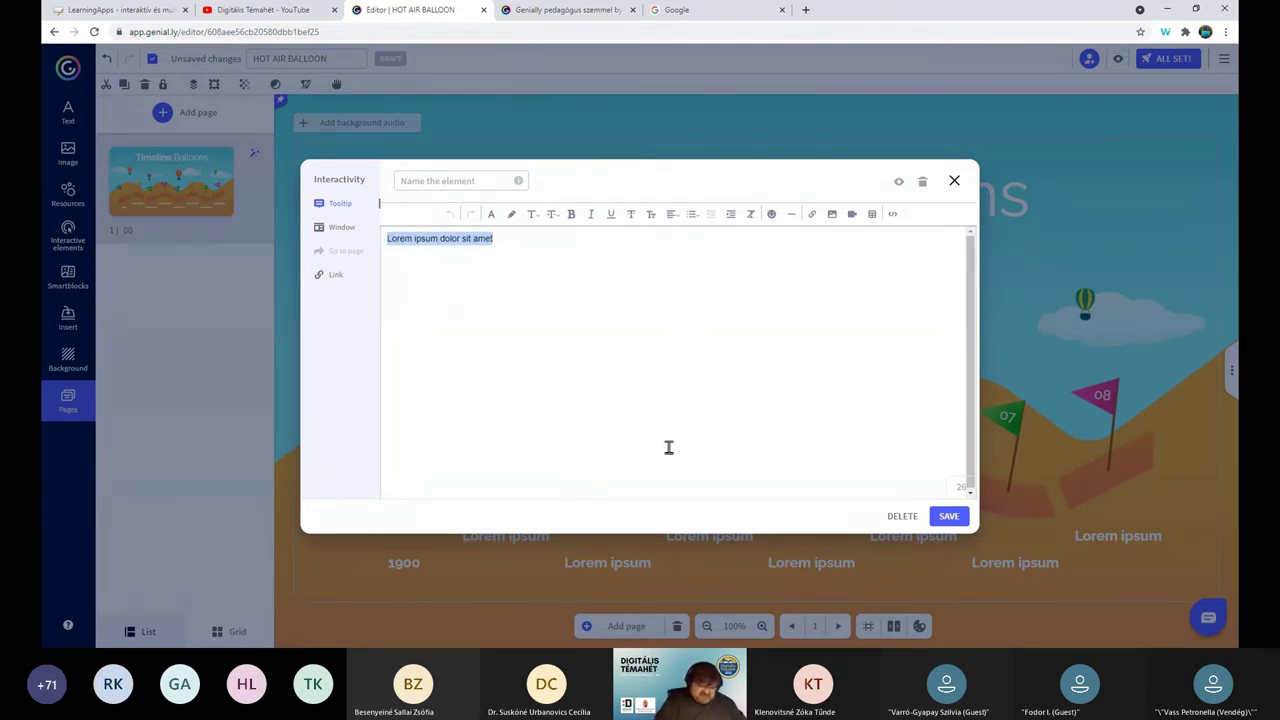
type("Me")
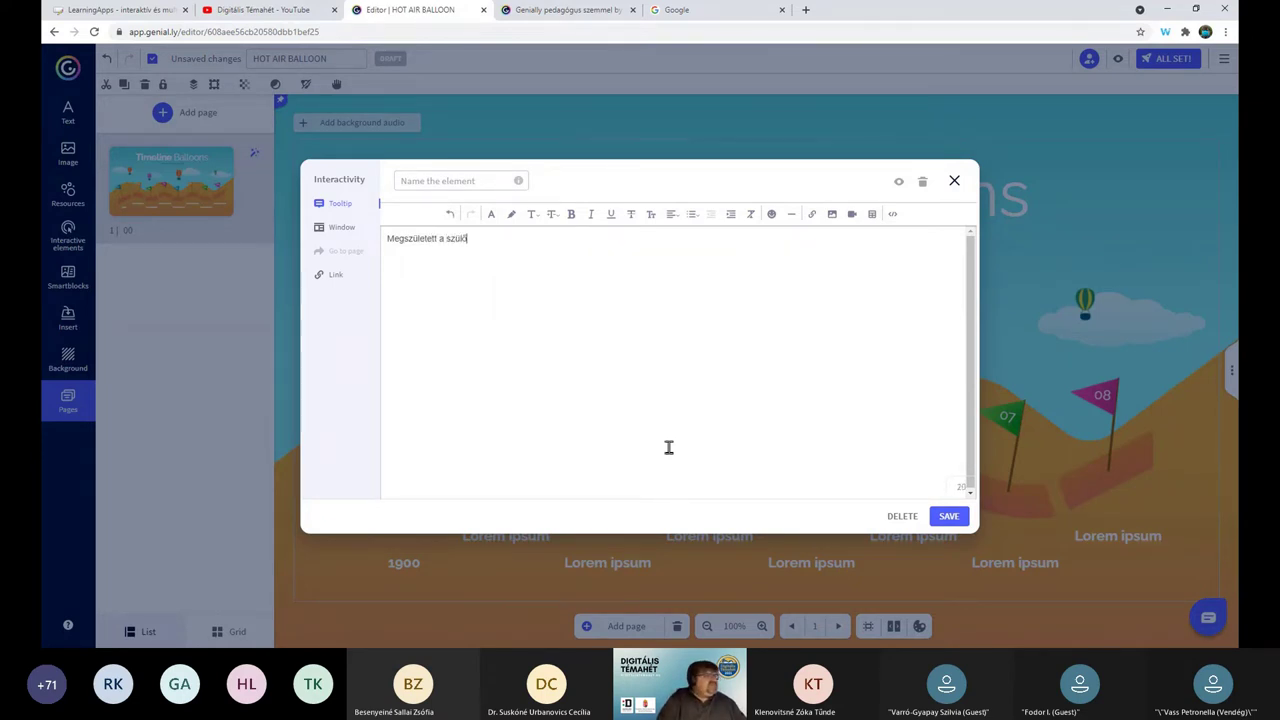
type("gszületett a szülővárosában")
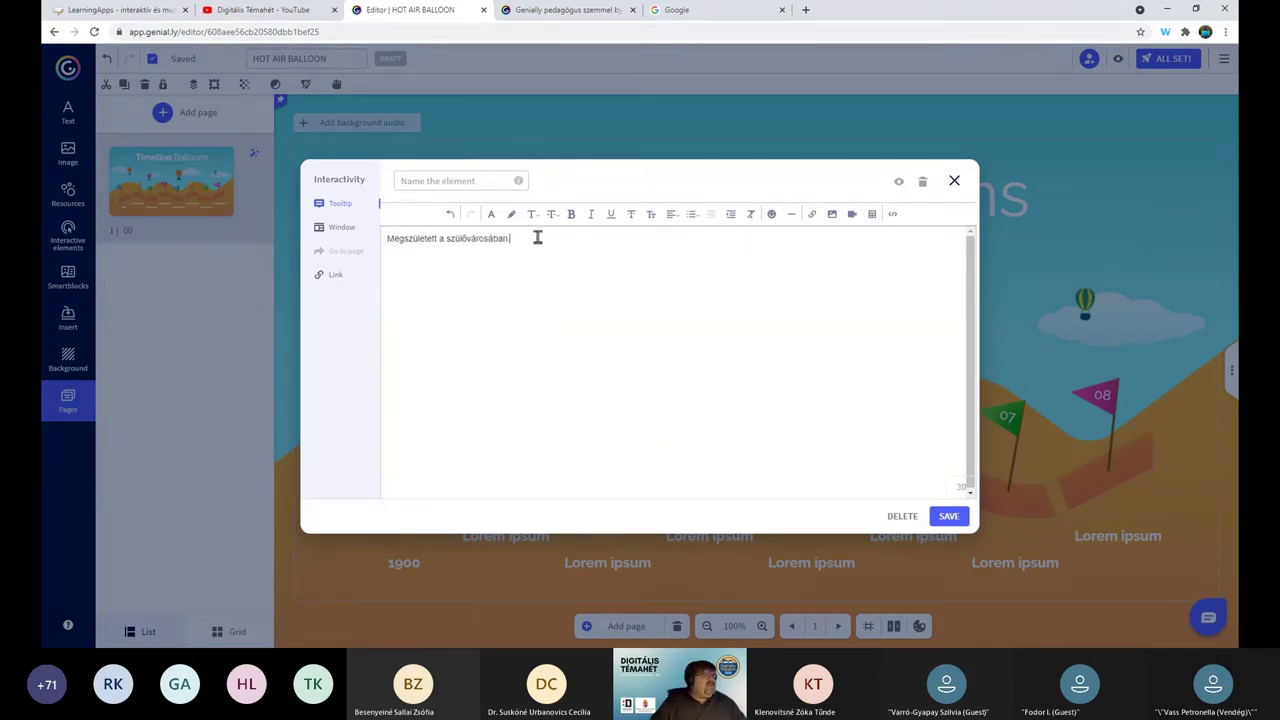
Step: Format flag 01's tooltip text as centred, bold, red and size 24, and save the tooltip
left_click_drag(537, 237, 357, 249)
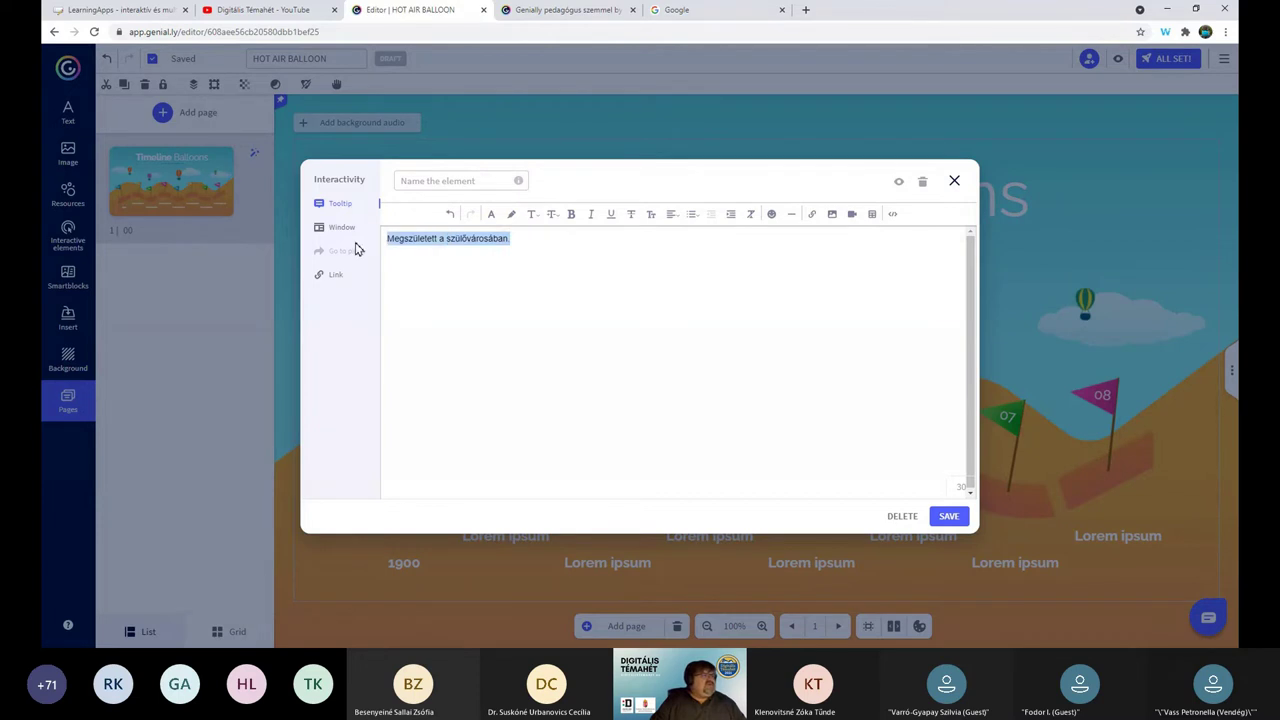
left_click(671, 214)
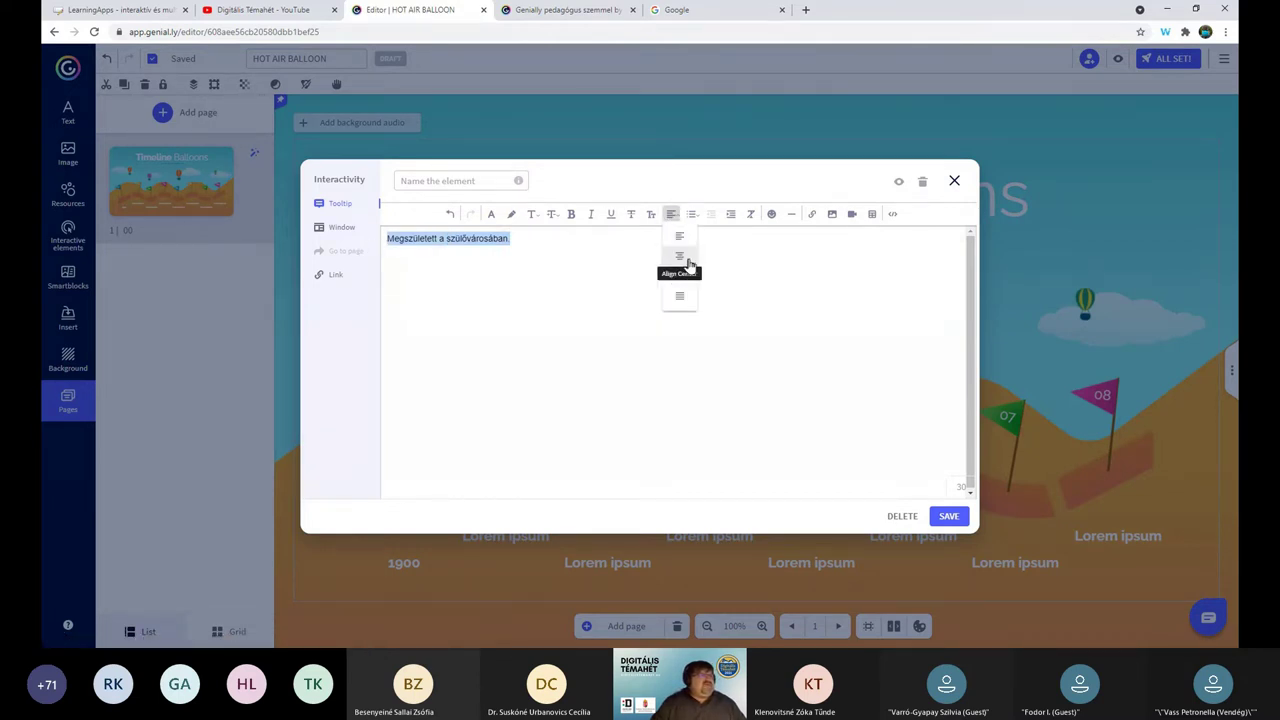
left_click(682, 257)
left_click(577, 220)
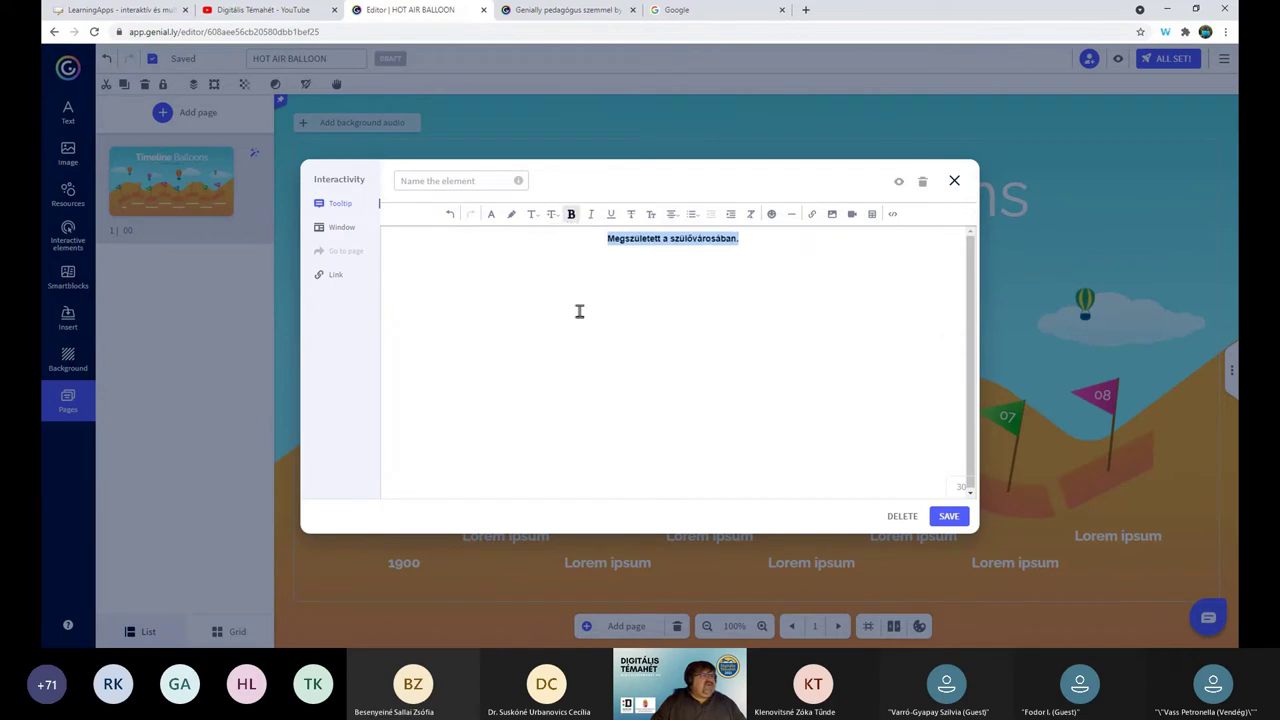
left_click(491, 214)
left_click(567, 307)
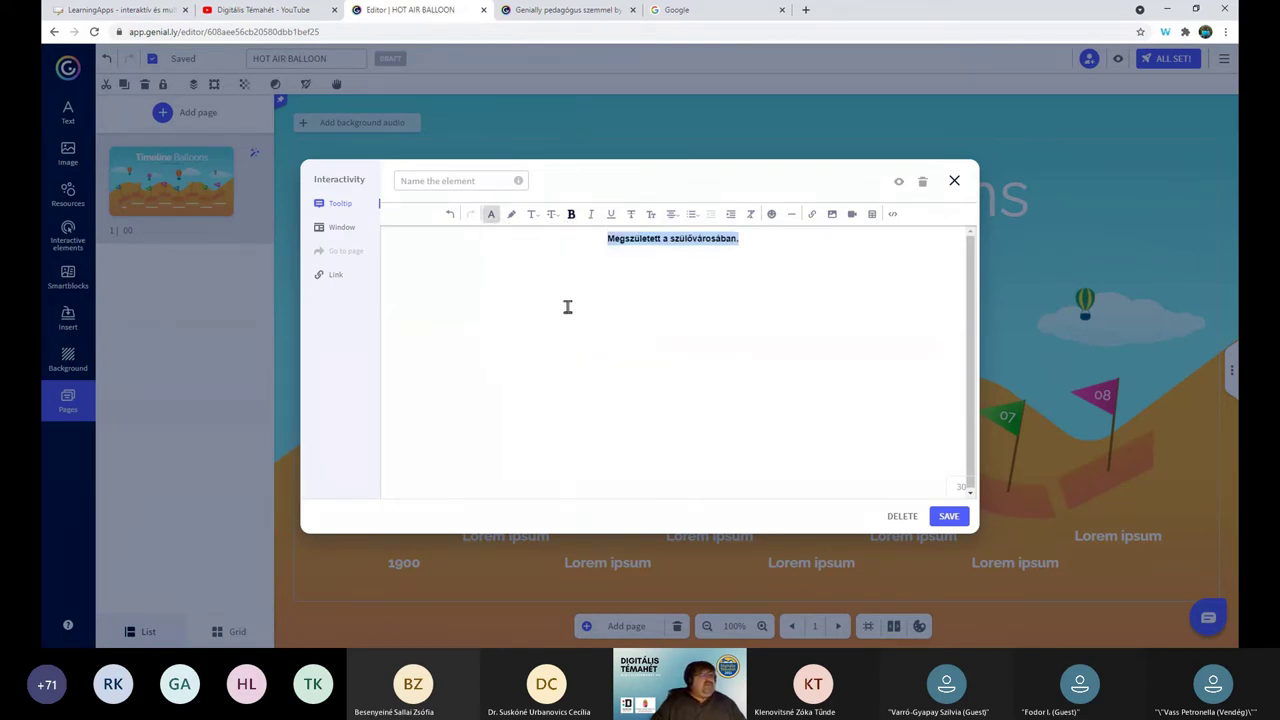
left_click(771, 266)
left_click_drag(760, 240, 571, 237)
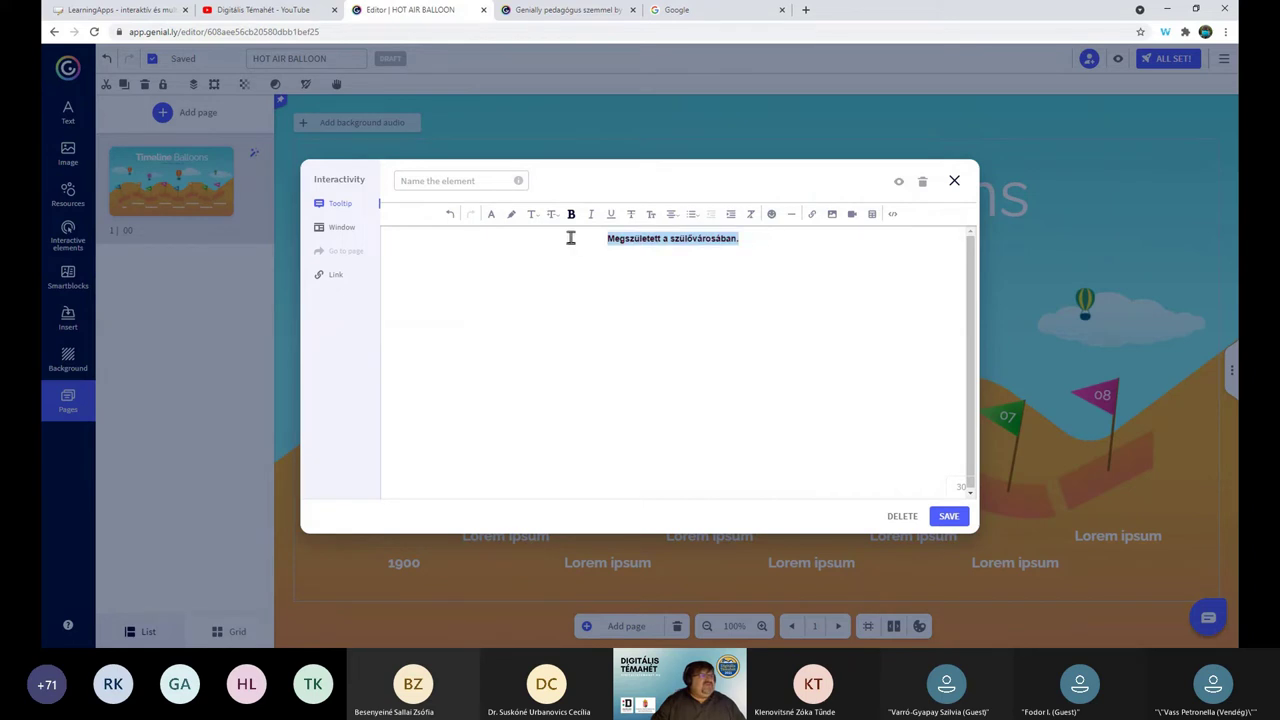
left_click(551, 214)
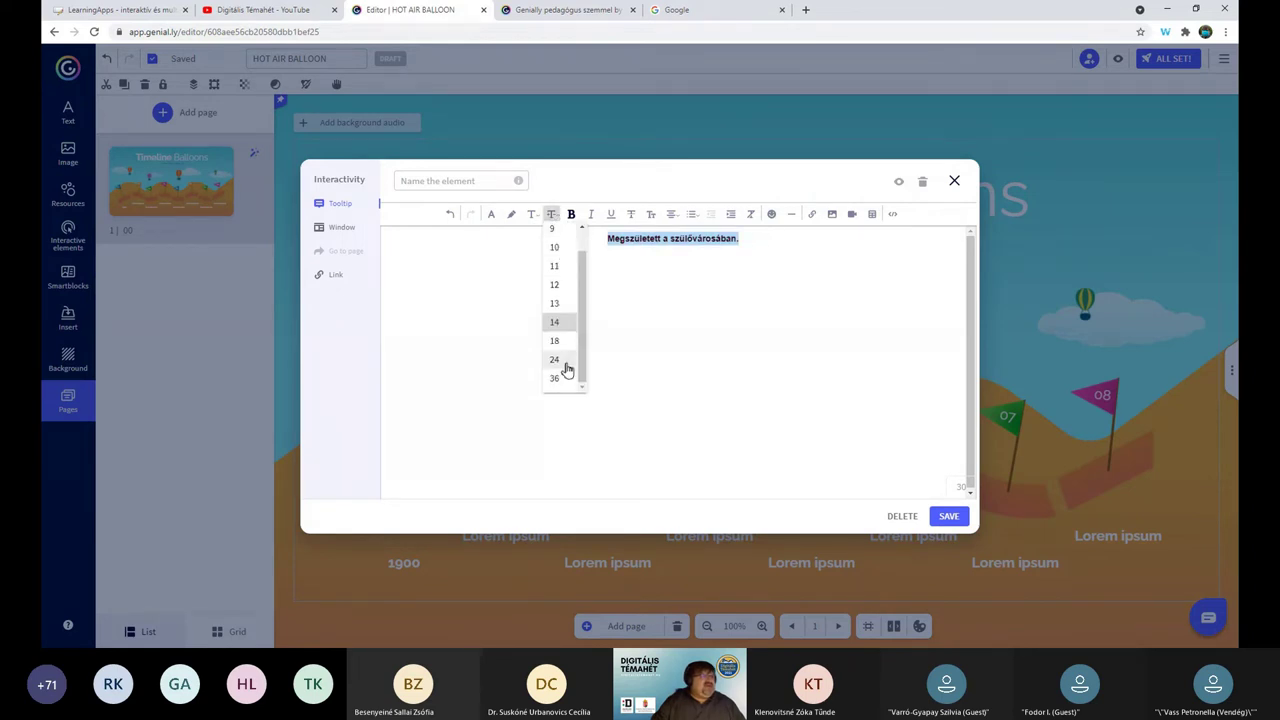
left_click(565, 369)
left_click(705, 352)
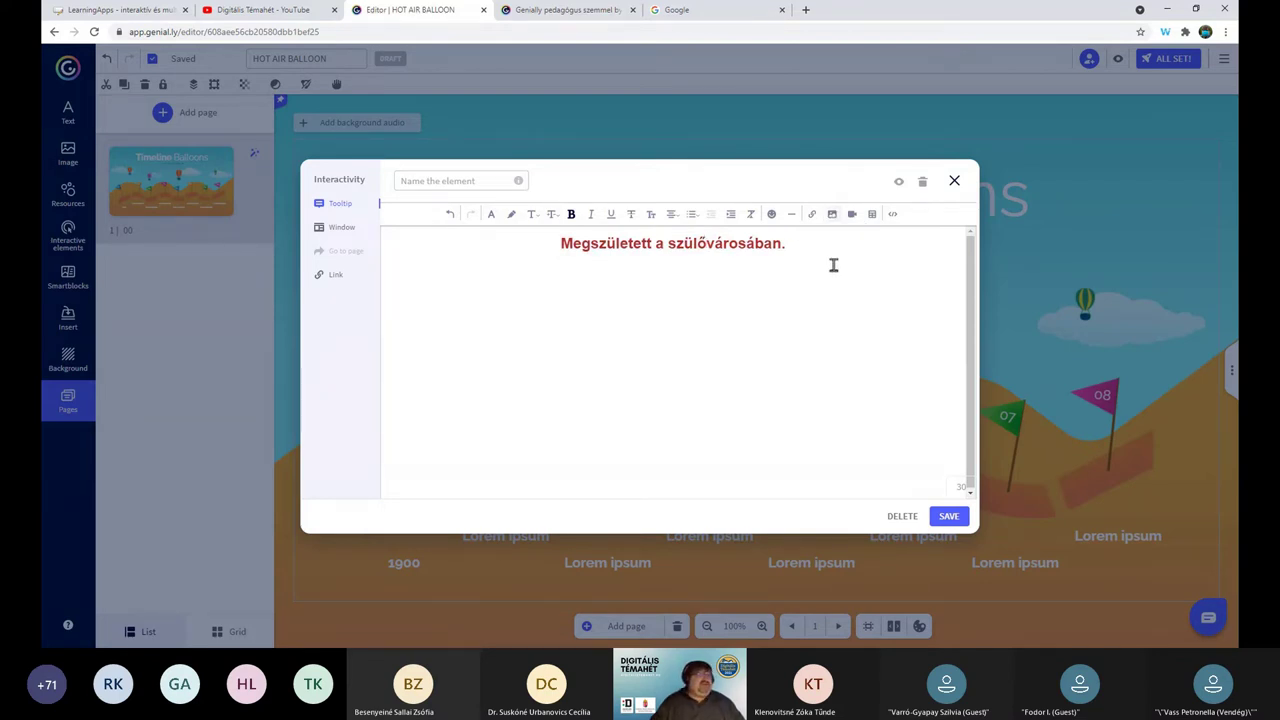
left_click(949, 517)
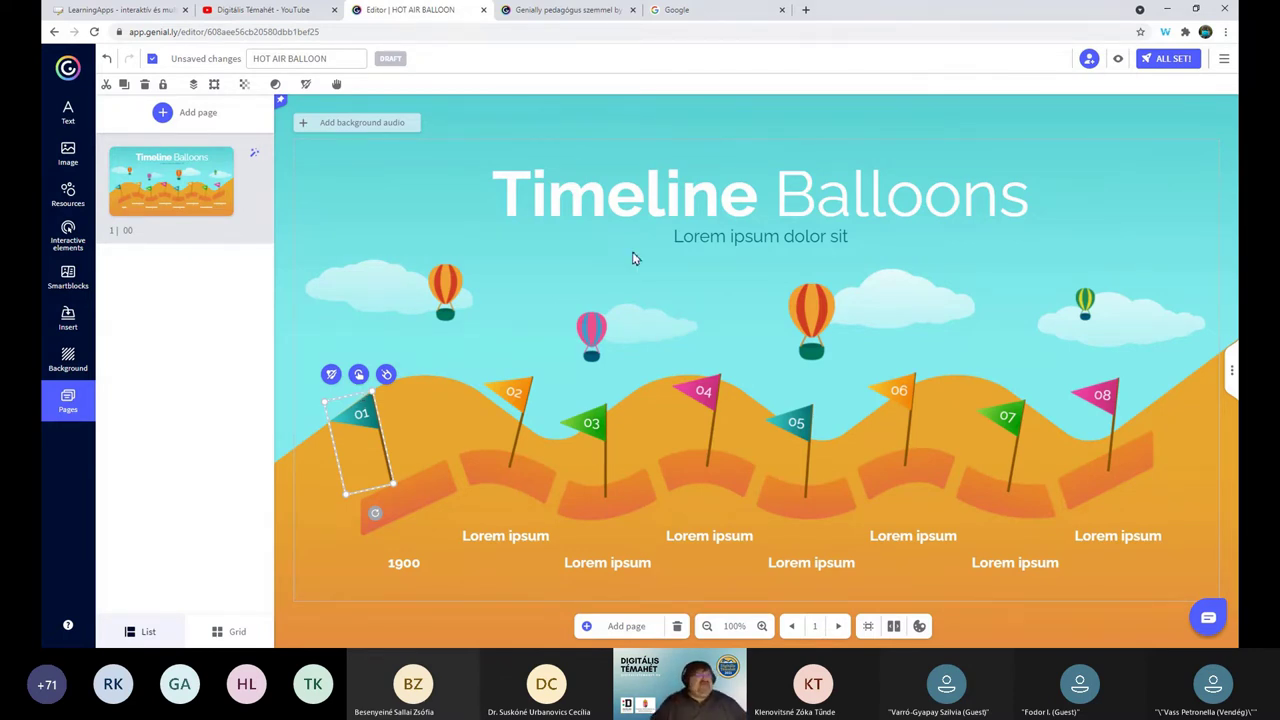
Step: Preview the infographic to check flag 01's edited tooltip, and return to editing
left_click(1119, 62)
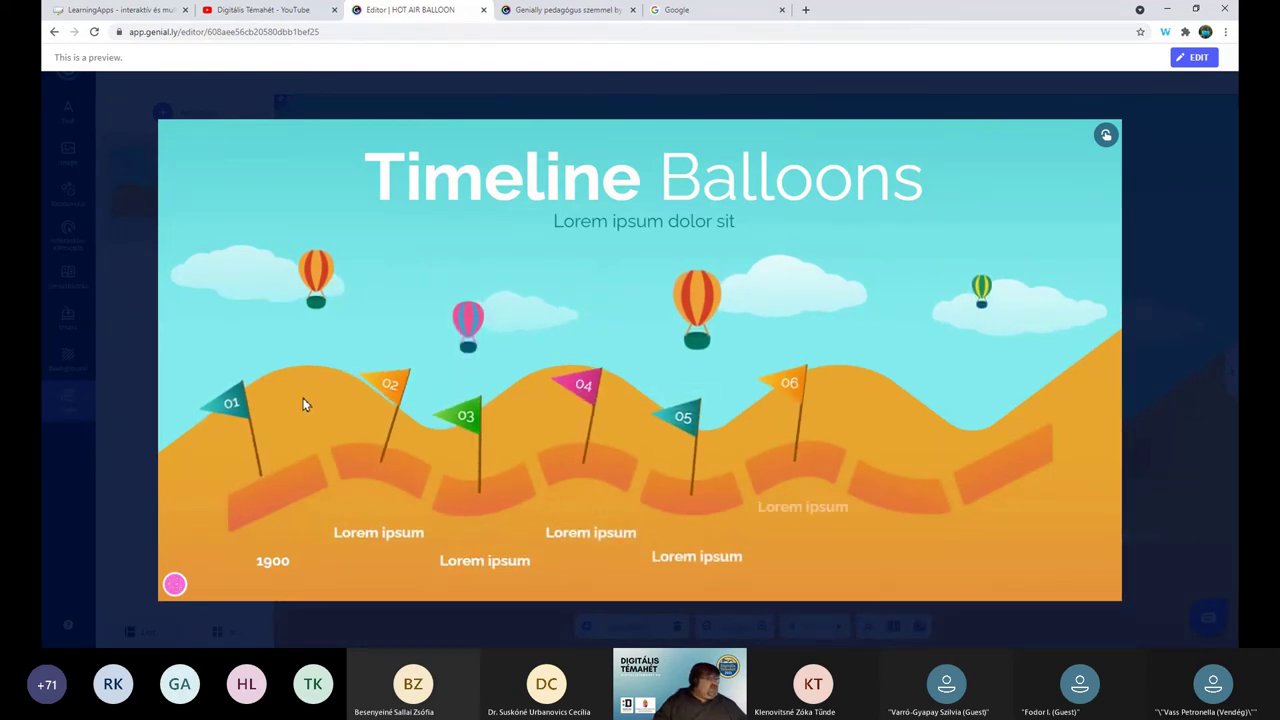
mouse_move(224, 410)
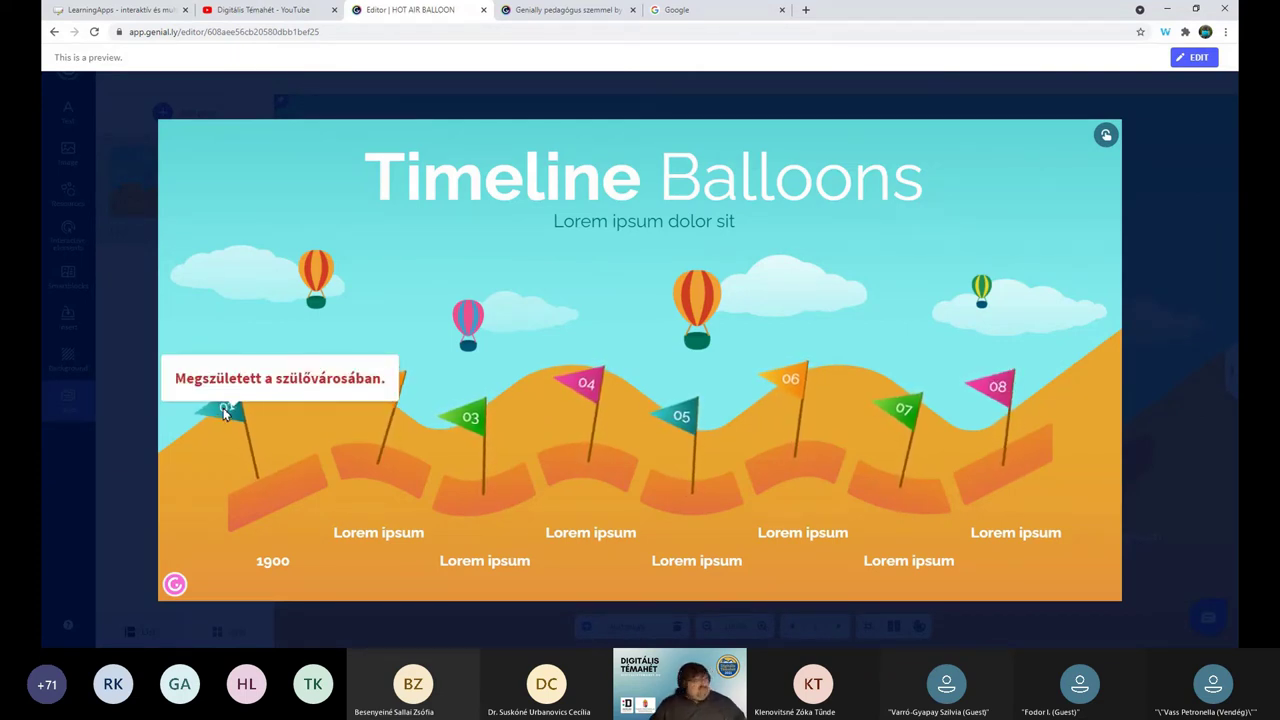
mouse_move(363, 452)
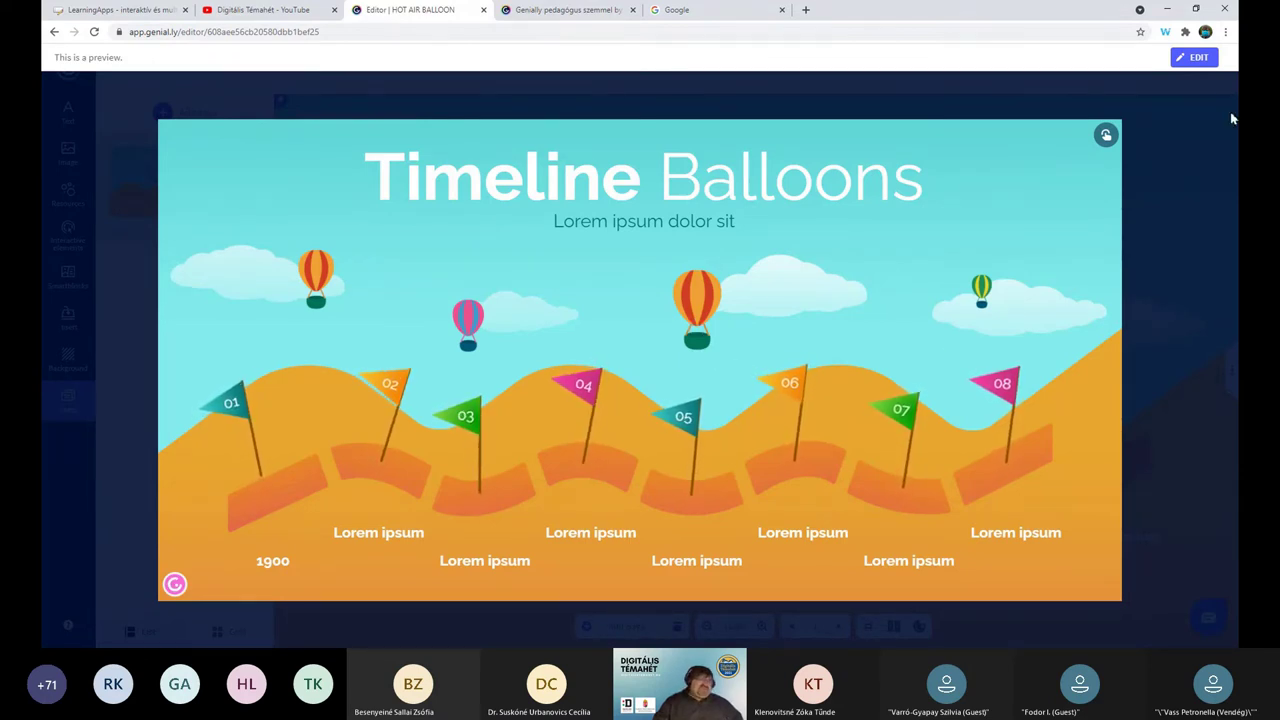
left_click(1196, 58)
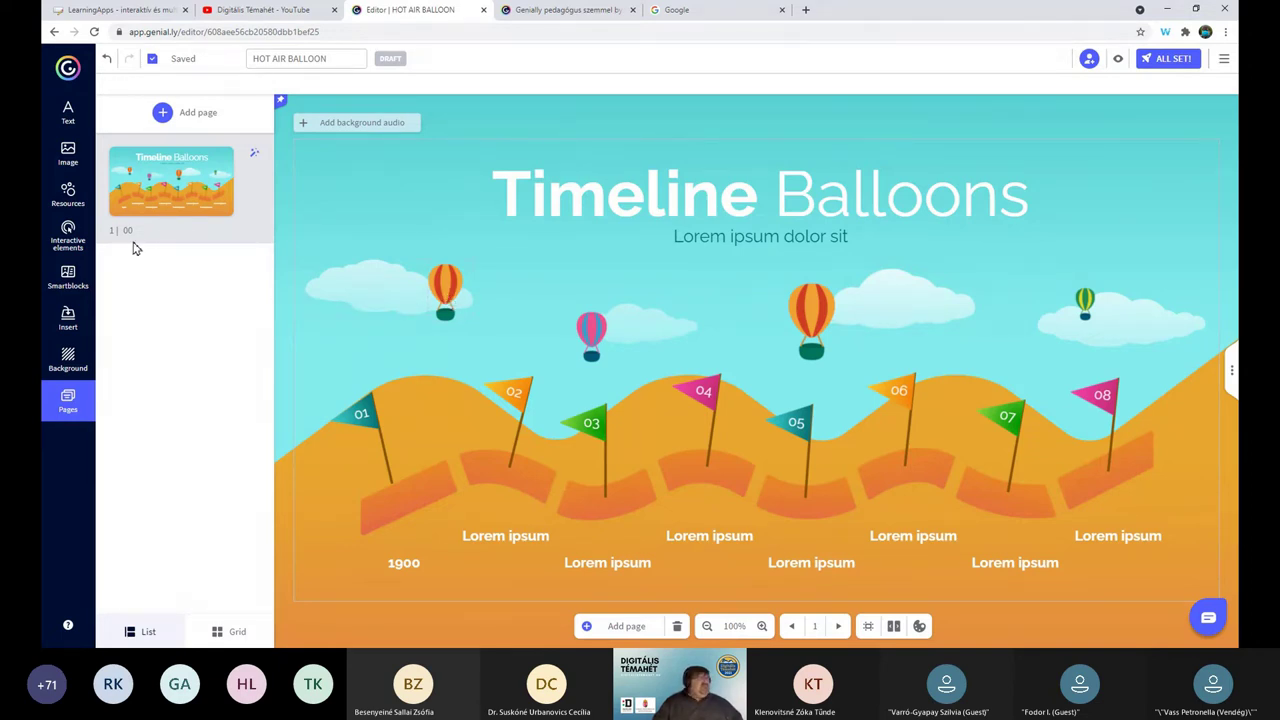
Step: Start a new genially from the dashboard and list the Gamification templates without the premium ones
left_click(69, 70)
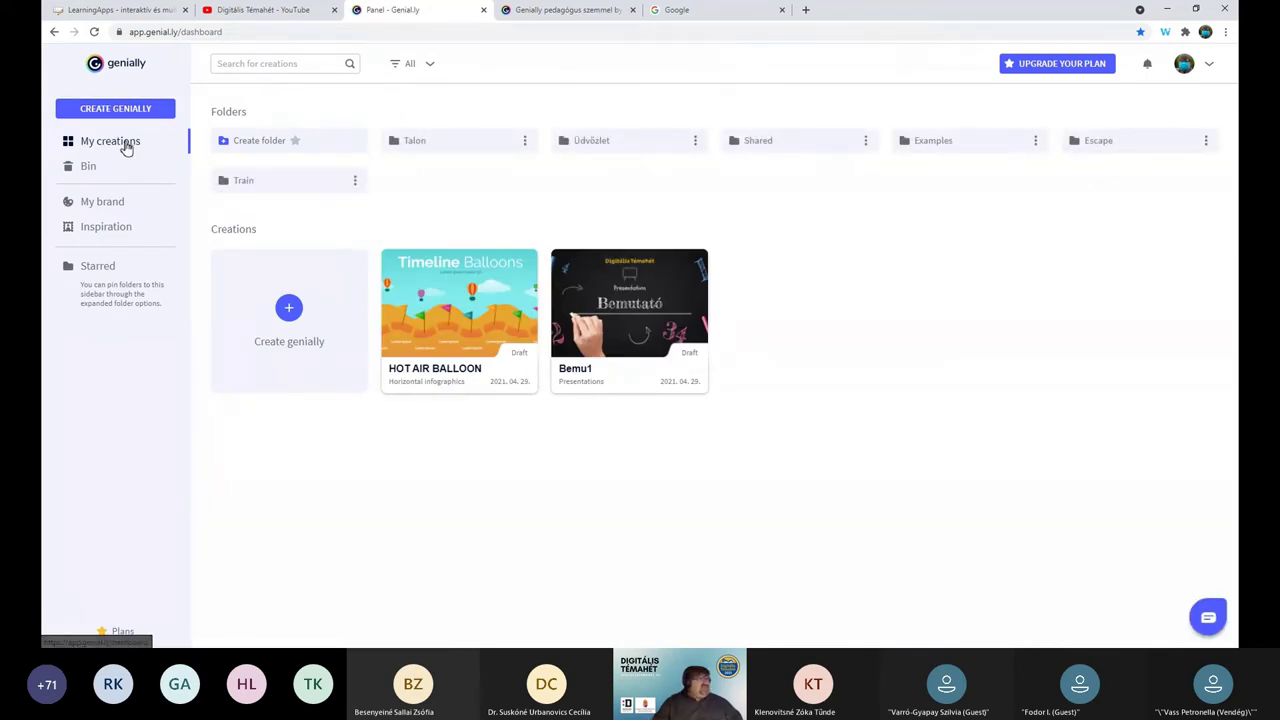
left_click(128, 115)
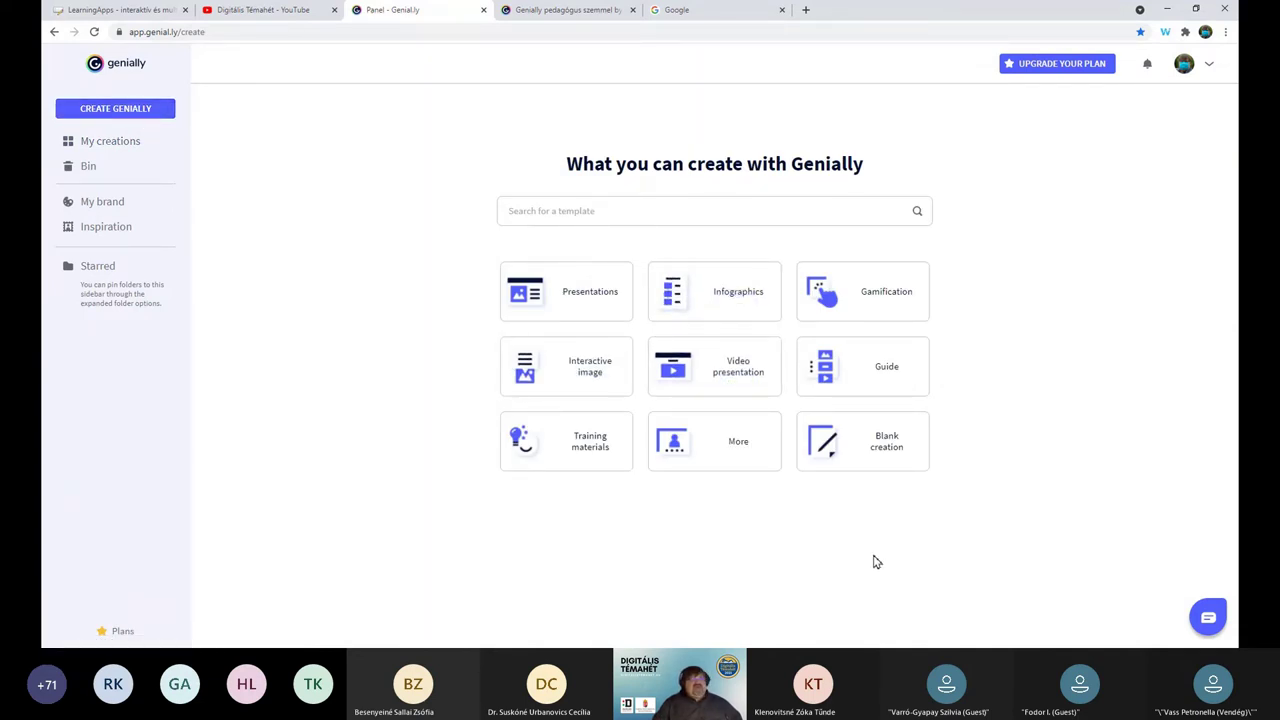
left_click(851, 318)
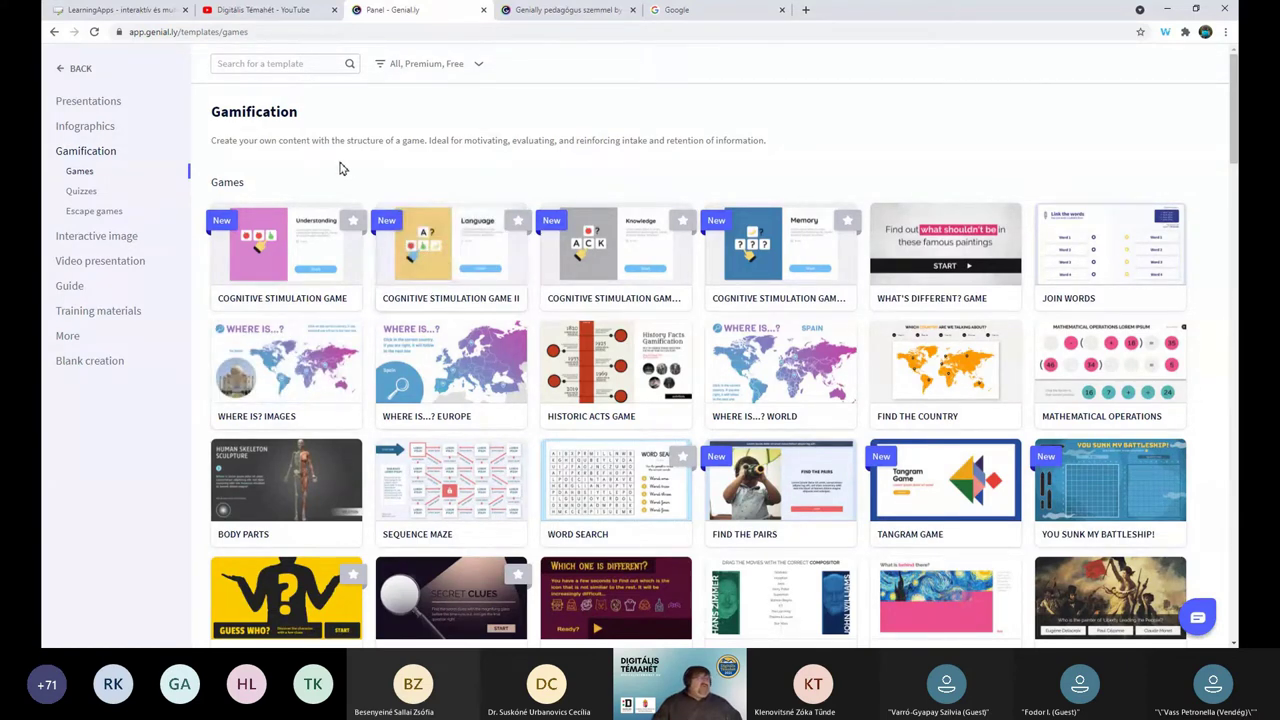
left_click(464, 66)
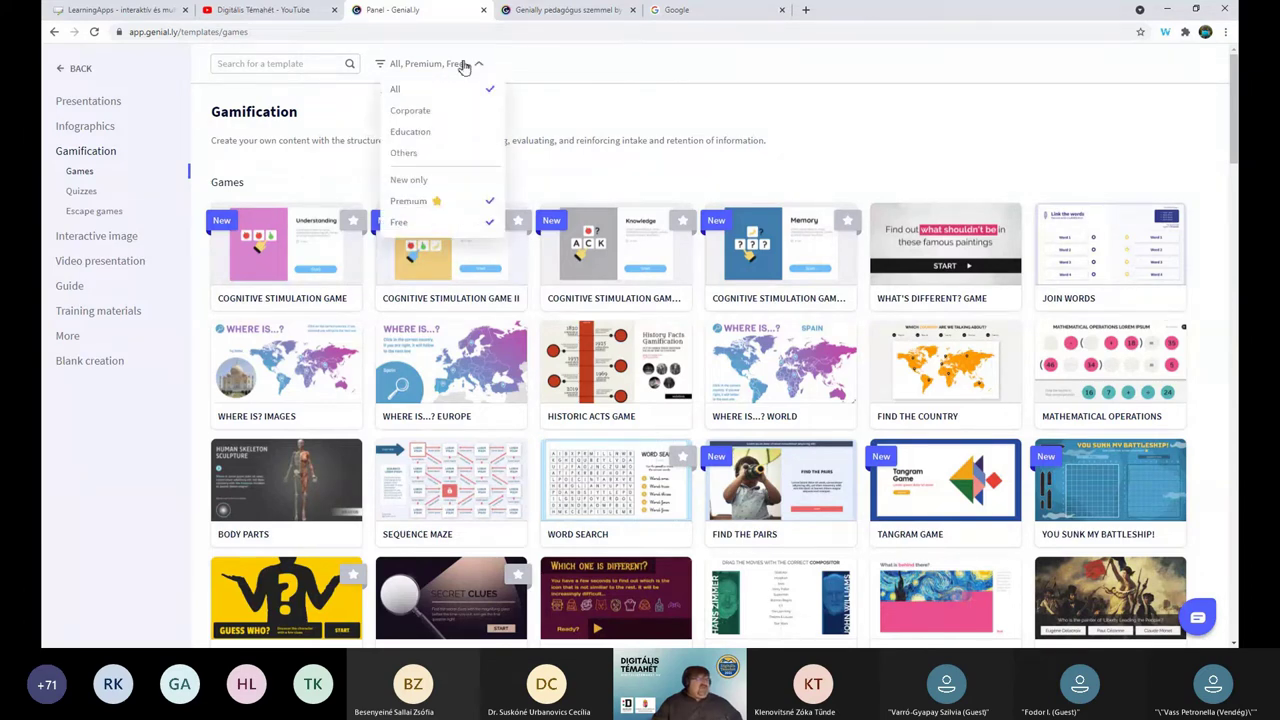
left_click(459, 211)
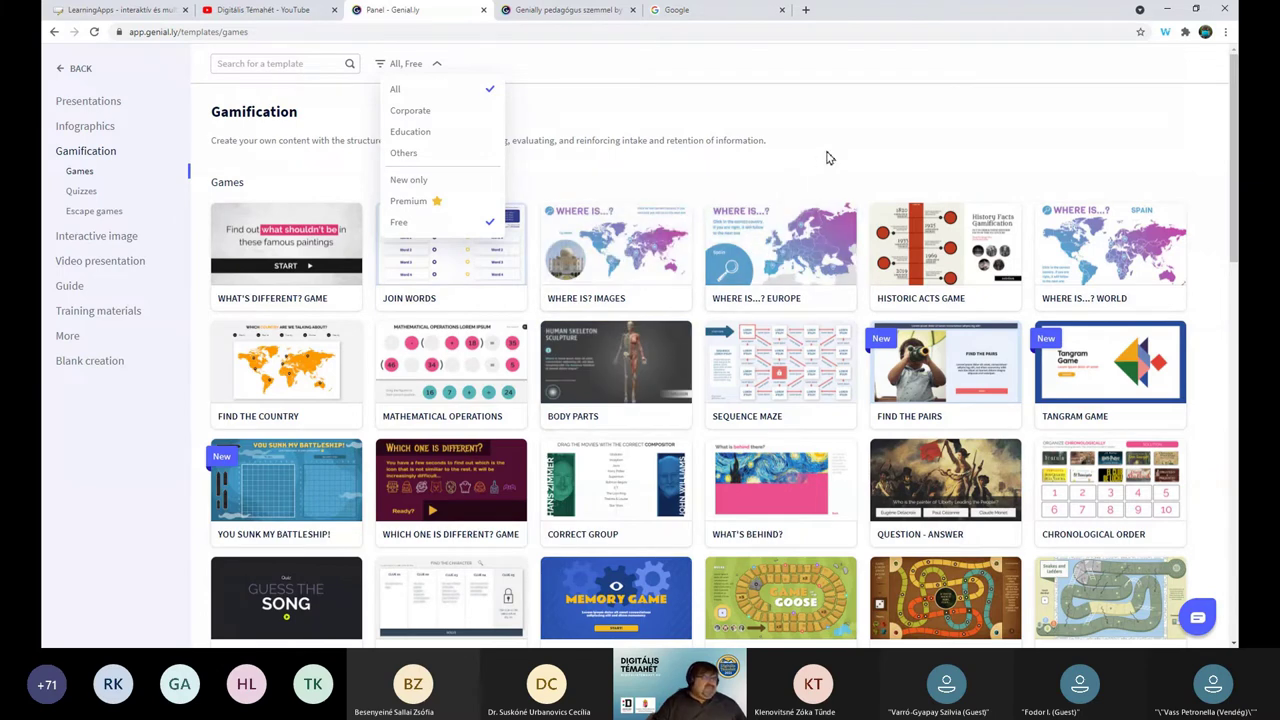
Step: Preview the Question - Answer template, try the answer Paul Cézanne, and close the preview
scroll(830, 150, "down", 3)
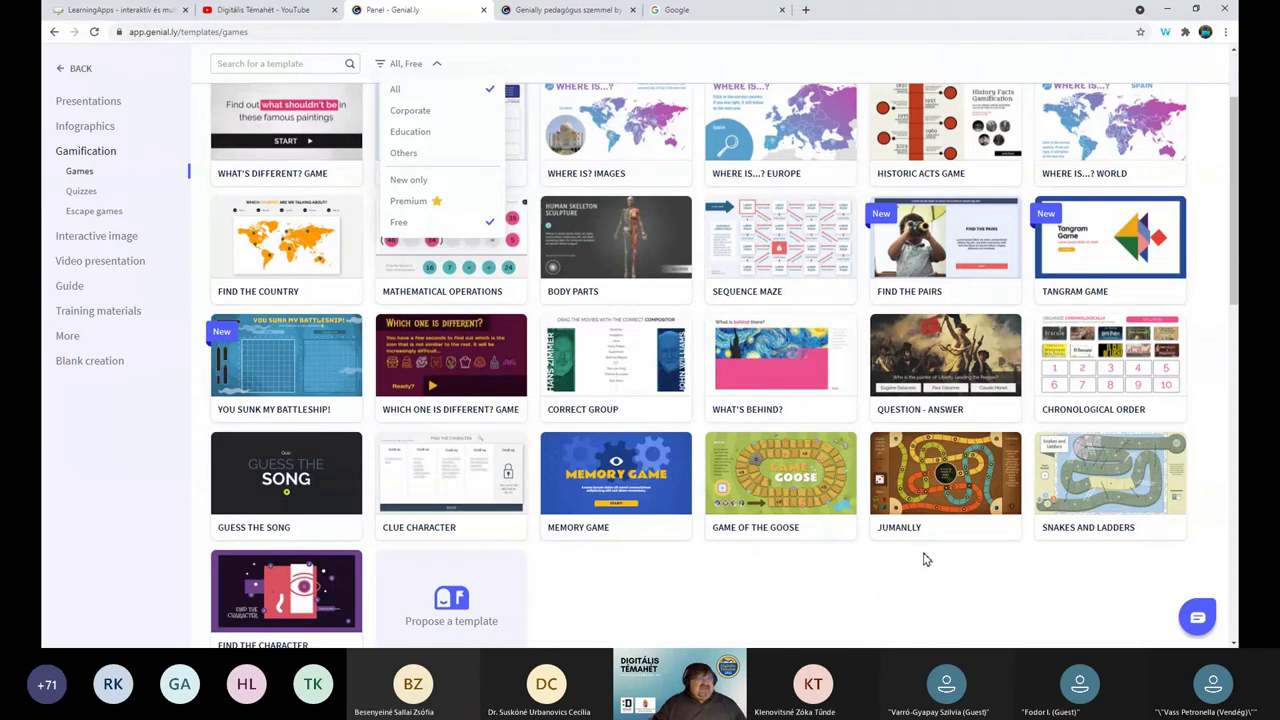
left_click(1007, 347)
left_click(1007, 347)
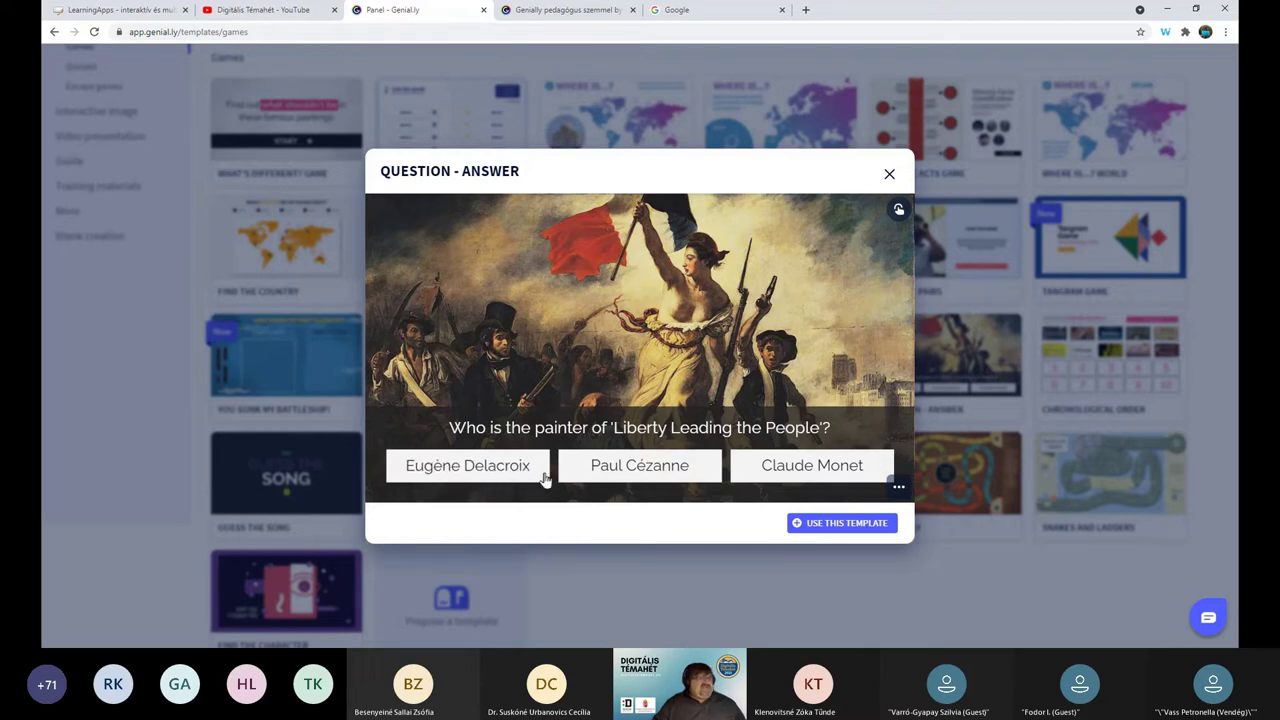
left_click(664, 471)
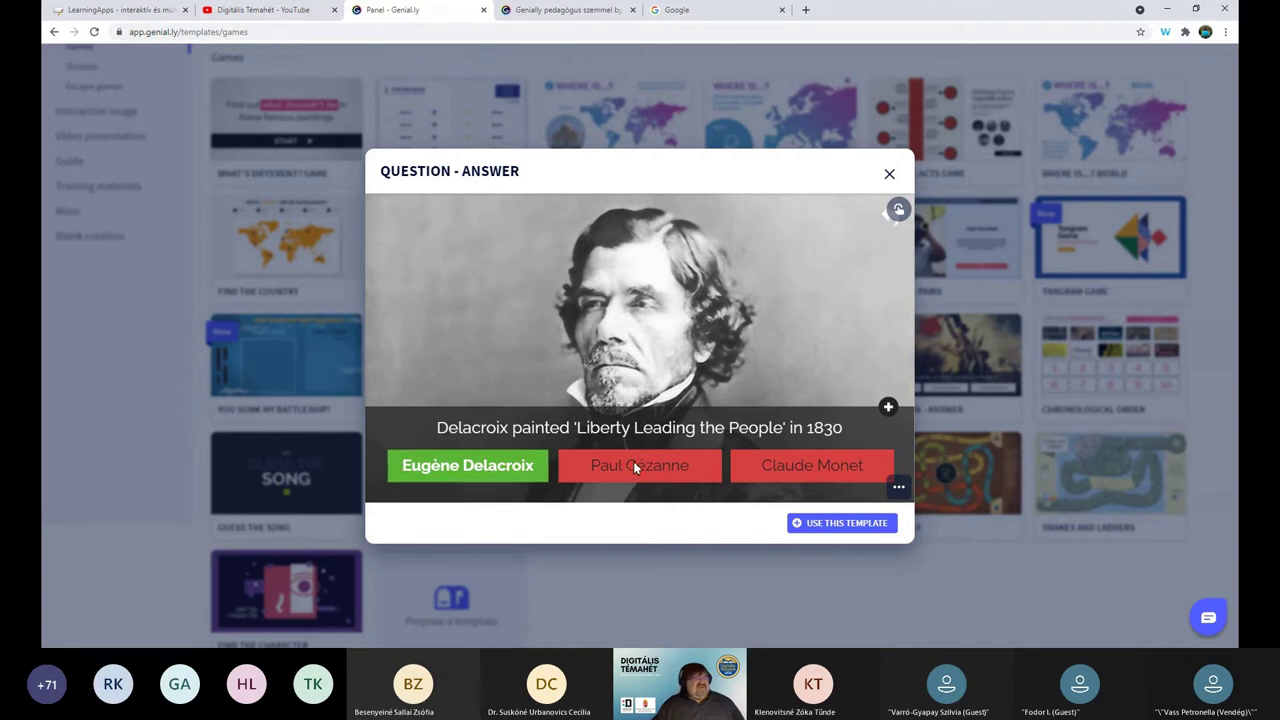
left_click(889, 176)
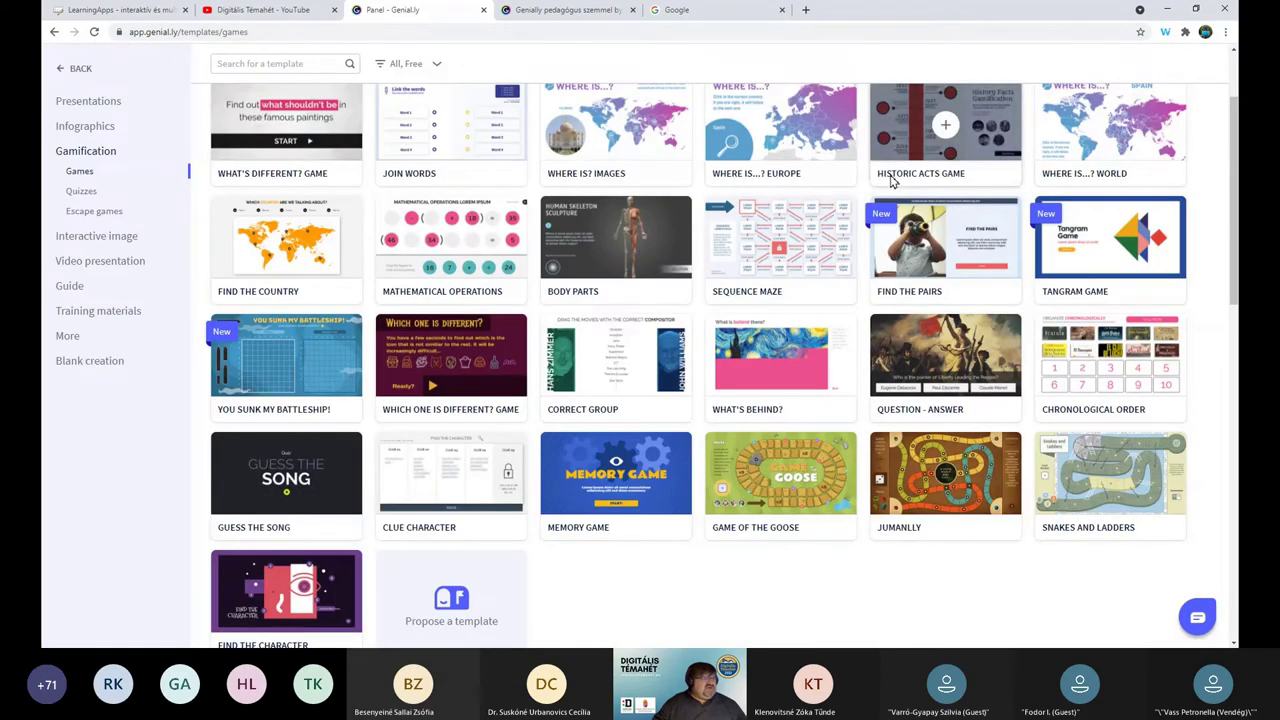
Step: Preview the What's Behind? template, reveal its answer and go back to the covered image, and close the preview
left_click(803, 415)
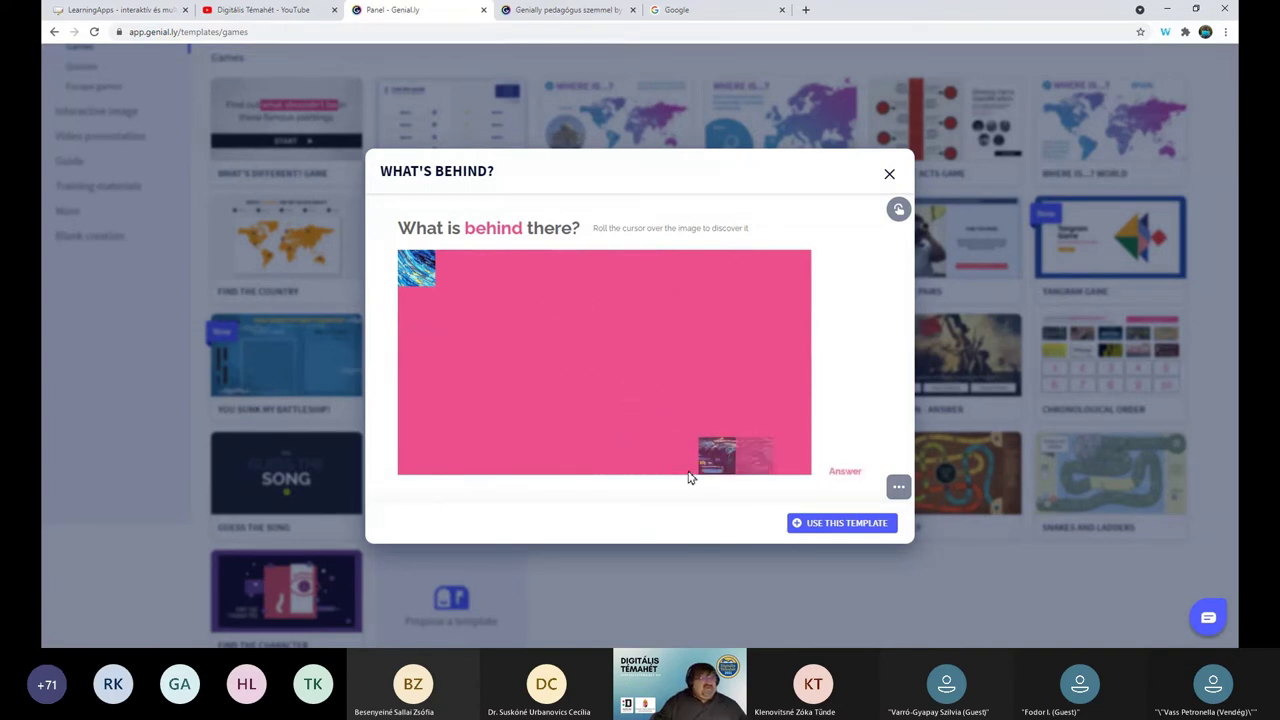
left_click(848, 478)
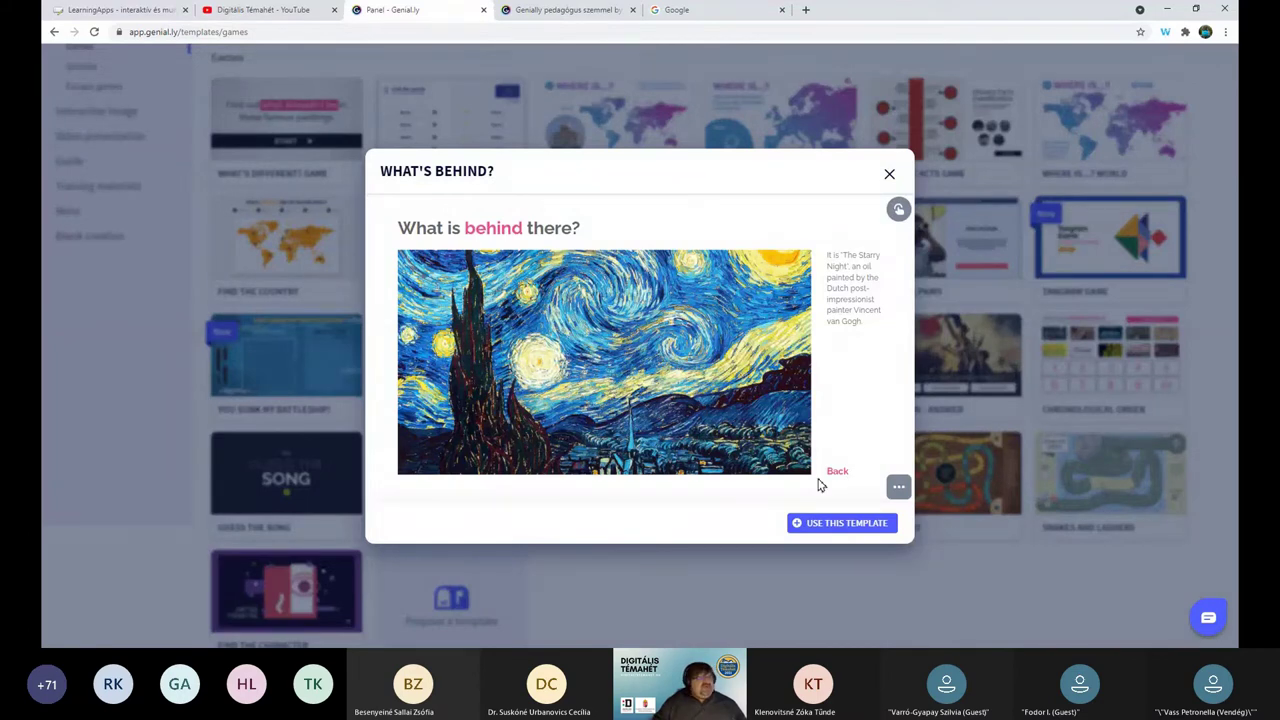
left_click(837, 472)
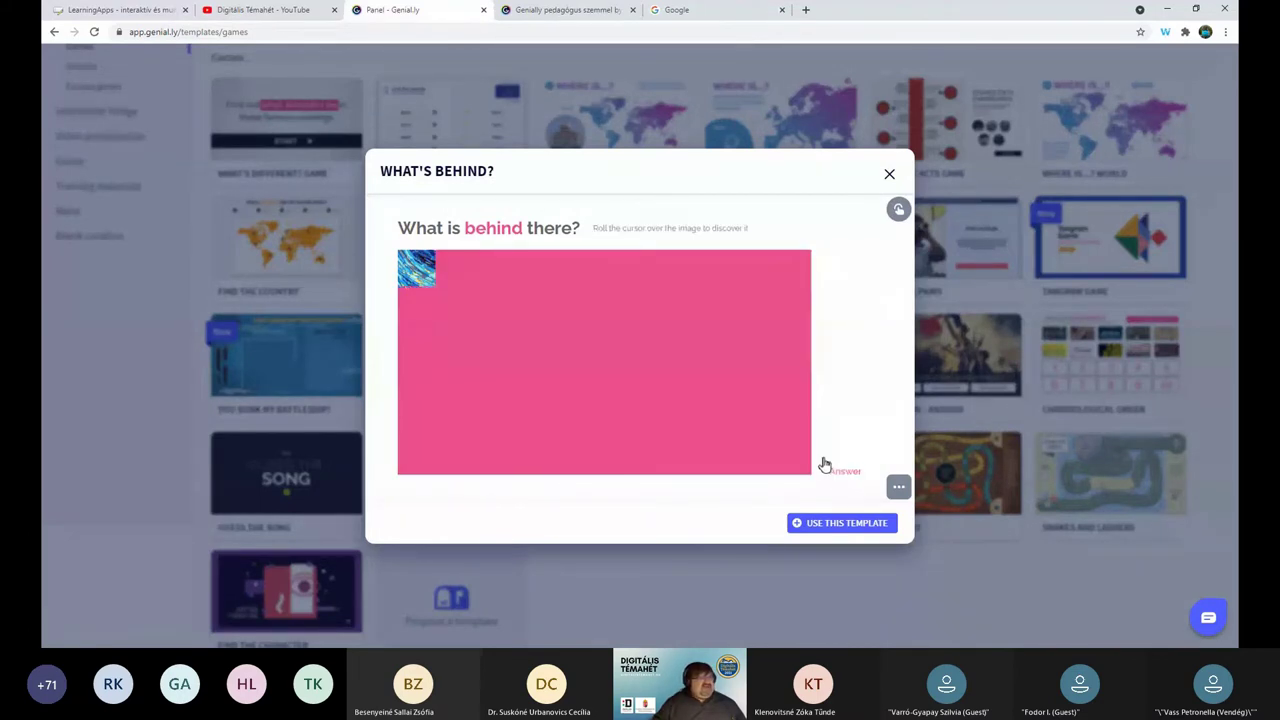
left_click(889, 175)
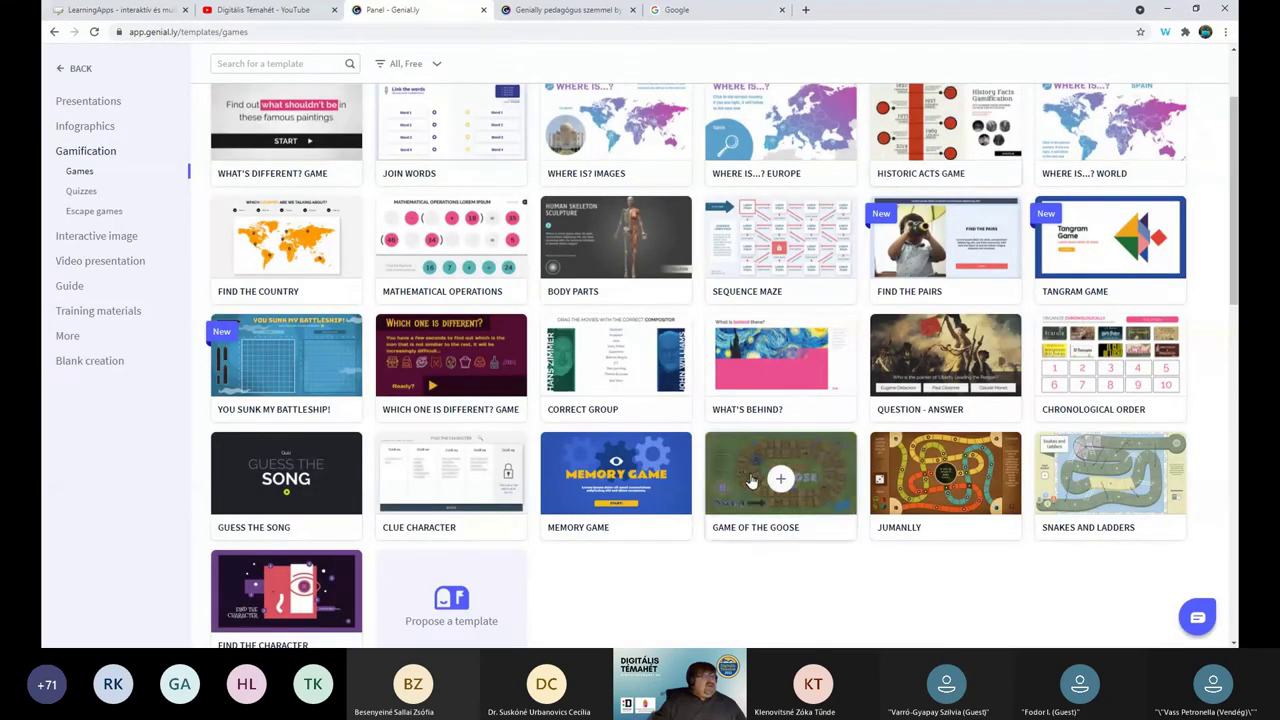
Step: Open the What's Different? Game template and create a new genially from it
scroll(752, 481, "up", 1)
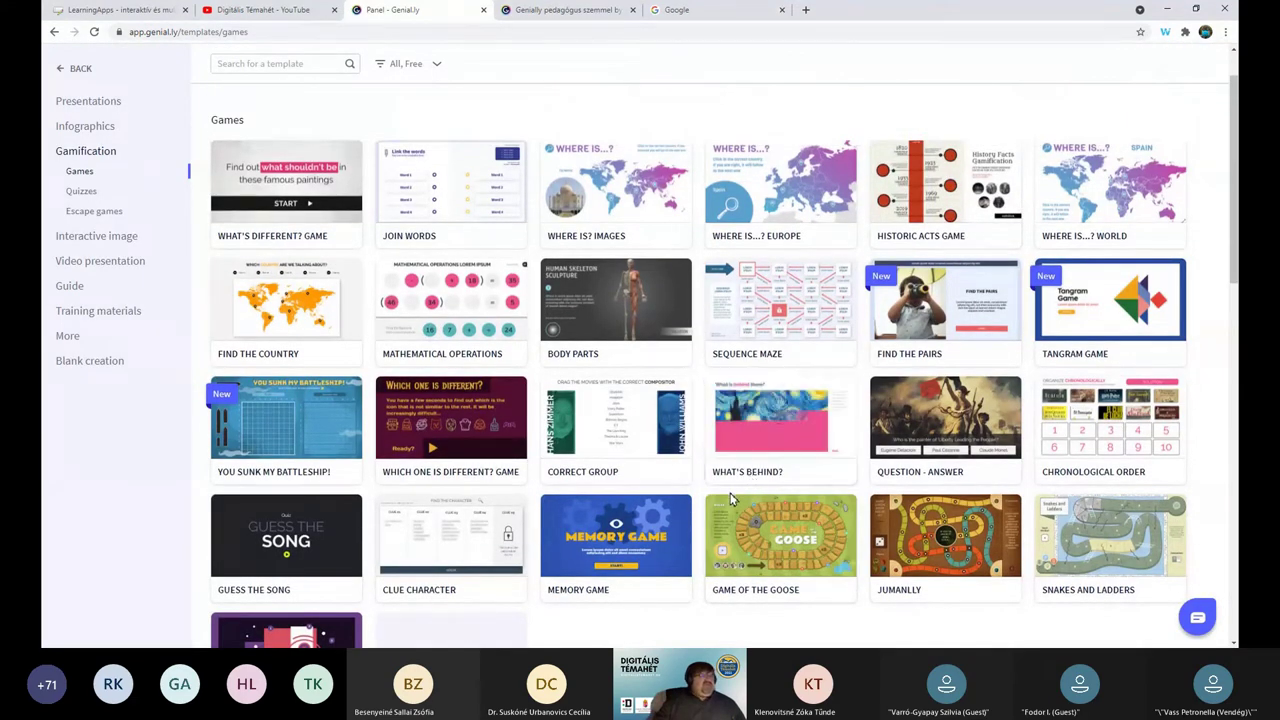
scroll(729, 500, "down", 2)
scroll(729, 500, "up", 2)
scroll(729, 500, "up", 1)
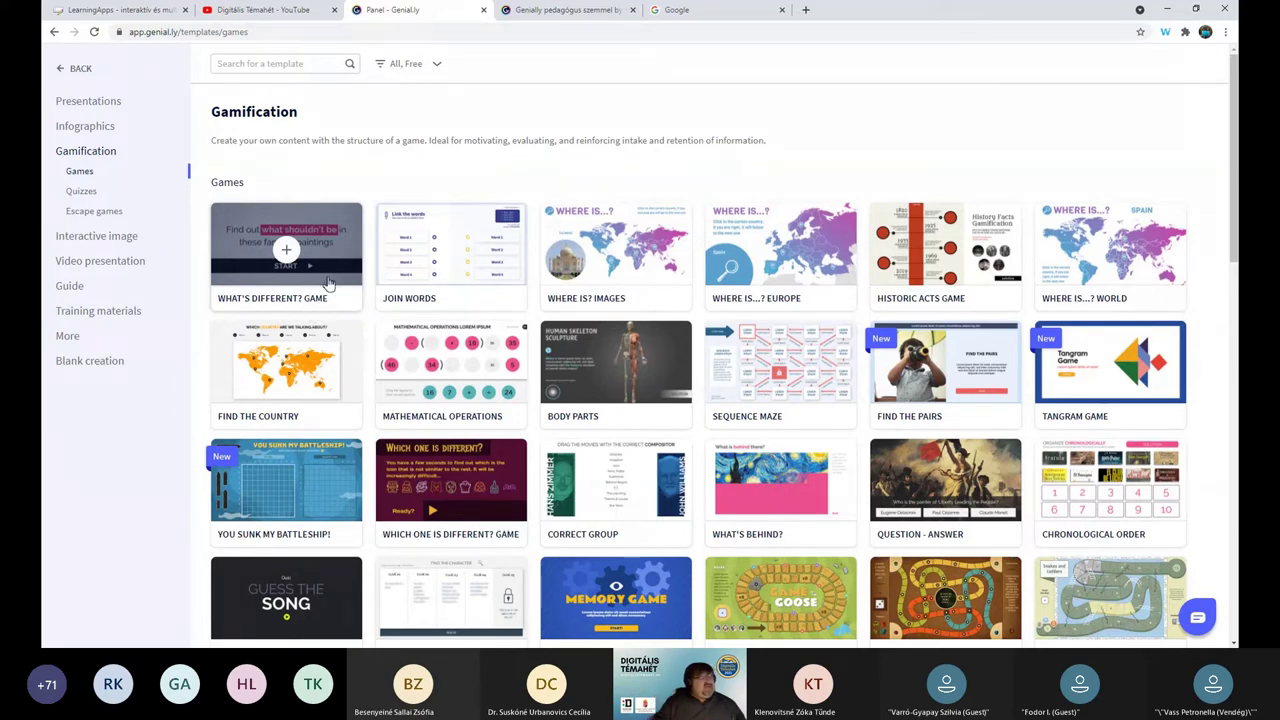
left_click(327, 279)
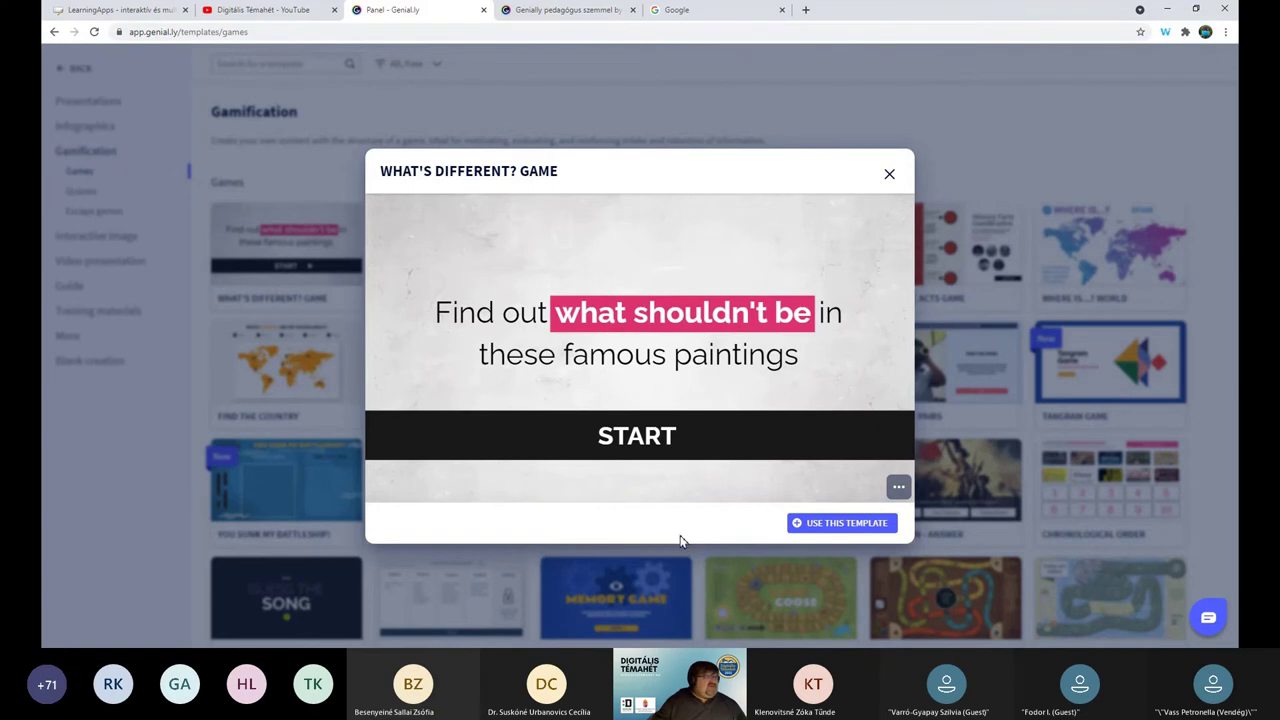
left_click(816, 529)
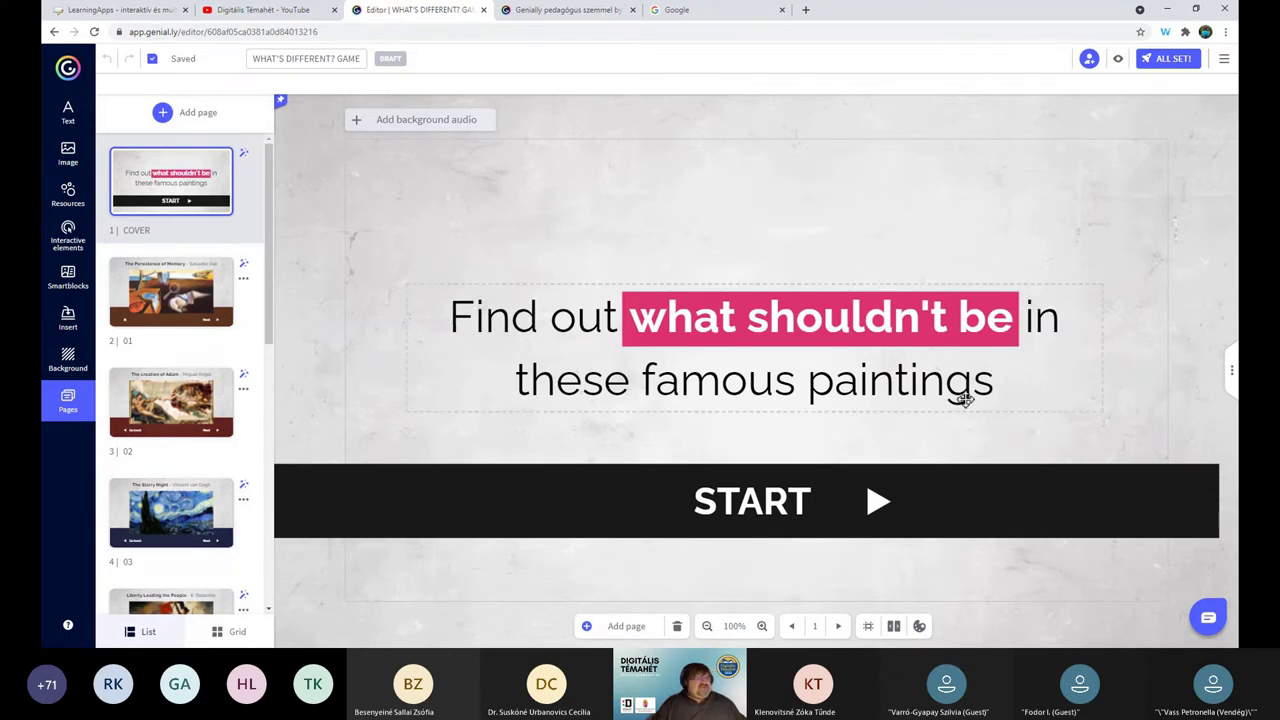
Step: Inspect the cover's title text and the page link of the arrow beside START, leaving the link as it is
double_click(752, 350)
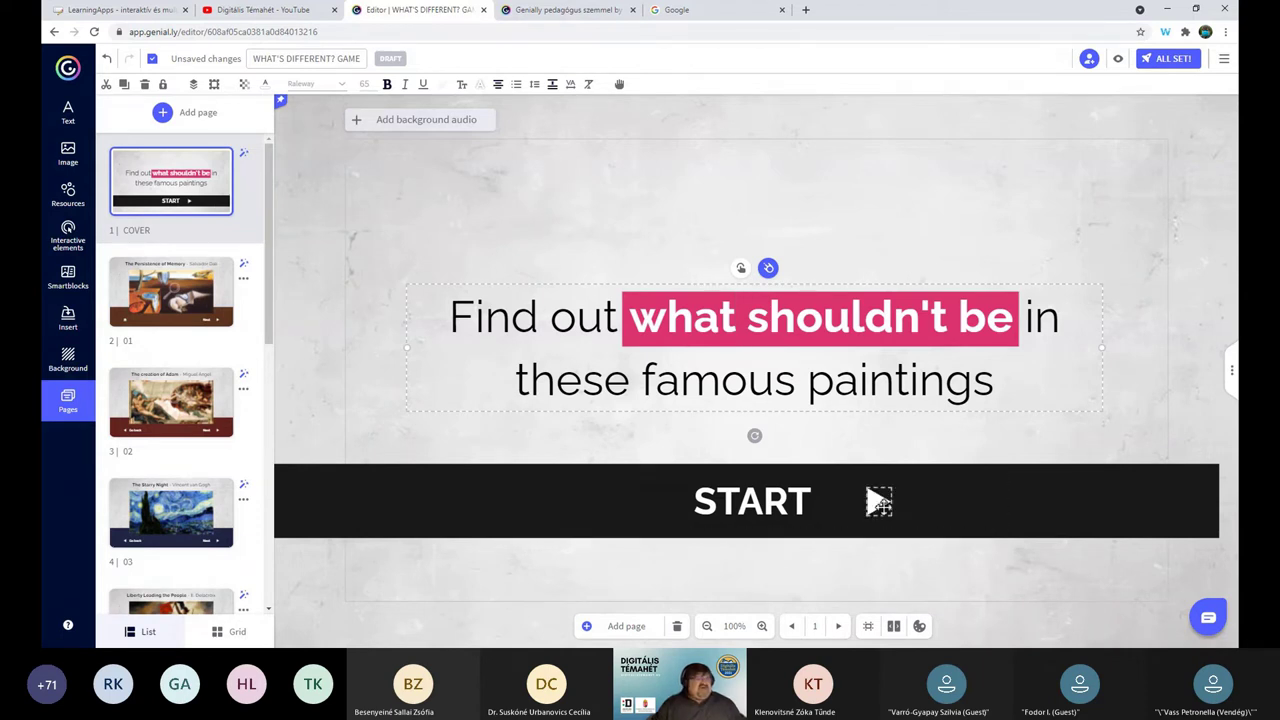
left_click(879, 502)
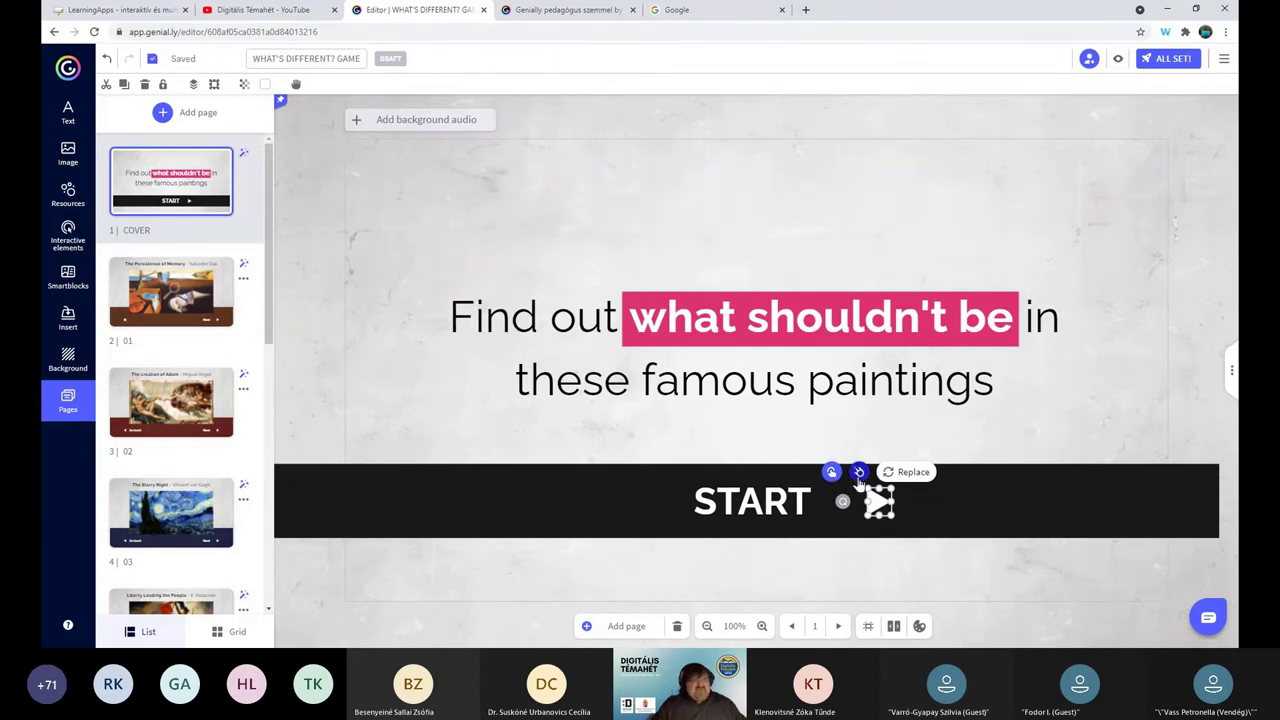
left_click(831, 473)
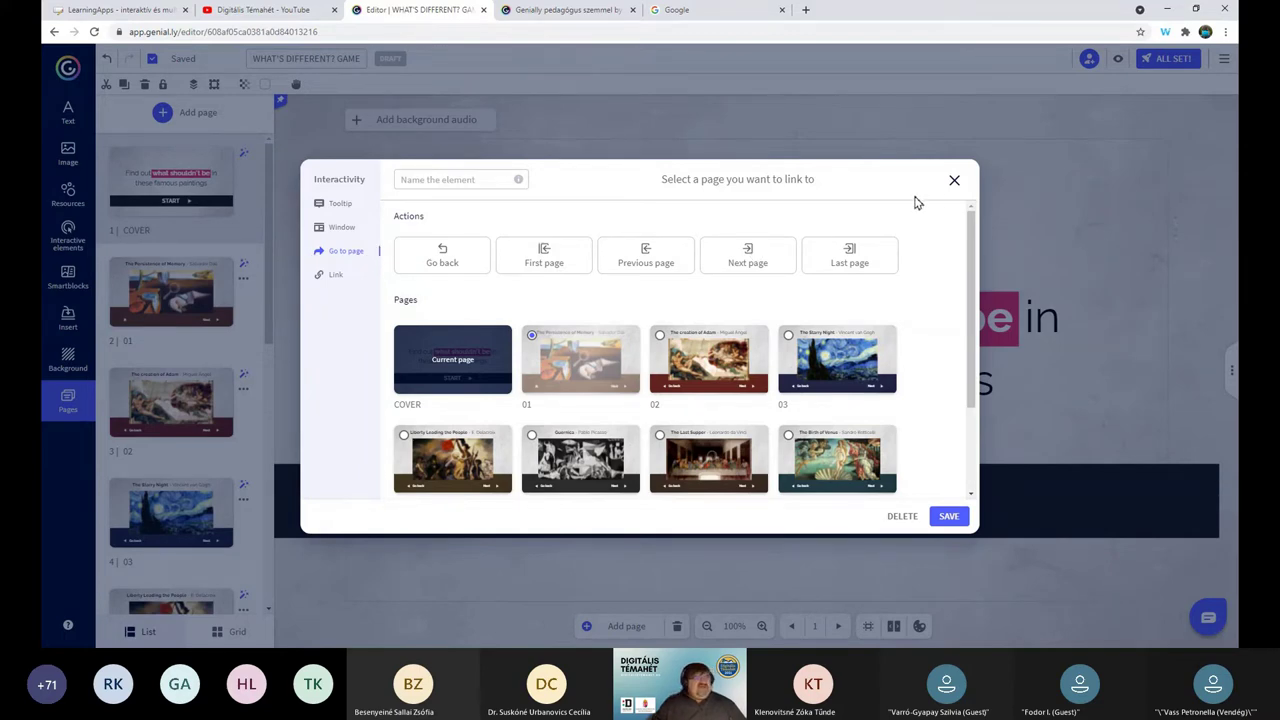
left_click(954, 180)
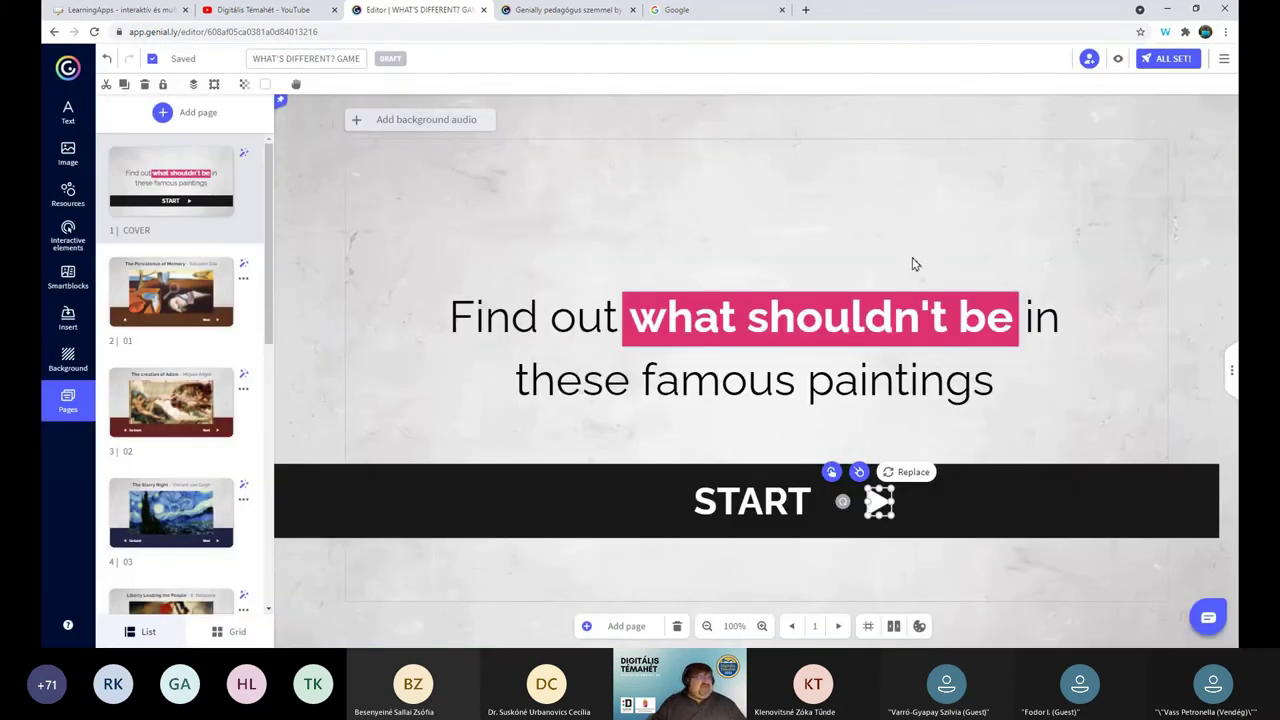
left_click(858, 231)
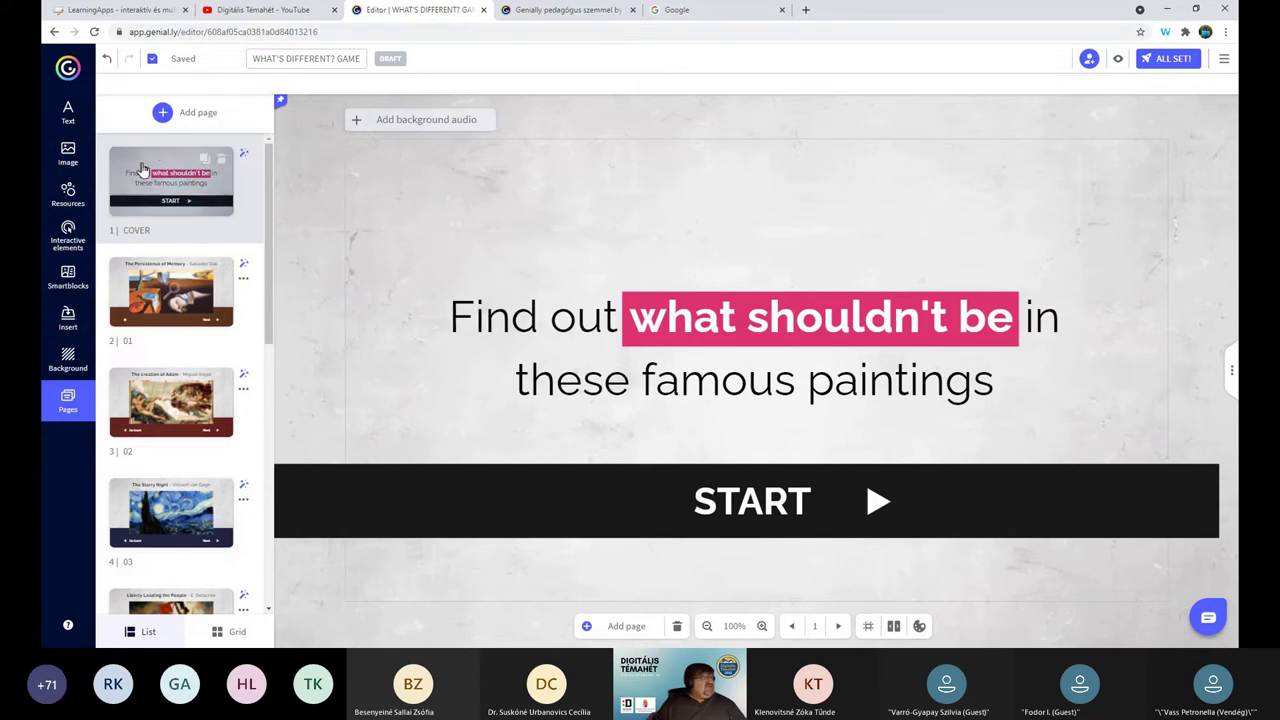
Step: Check the cover's transition and navigation settings, and preview the game from the cover to the first painting
left_click(244, 158)
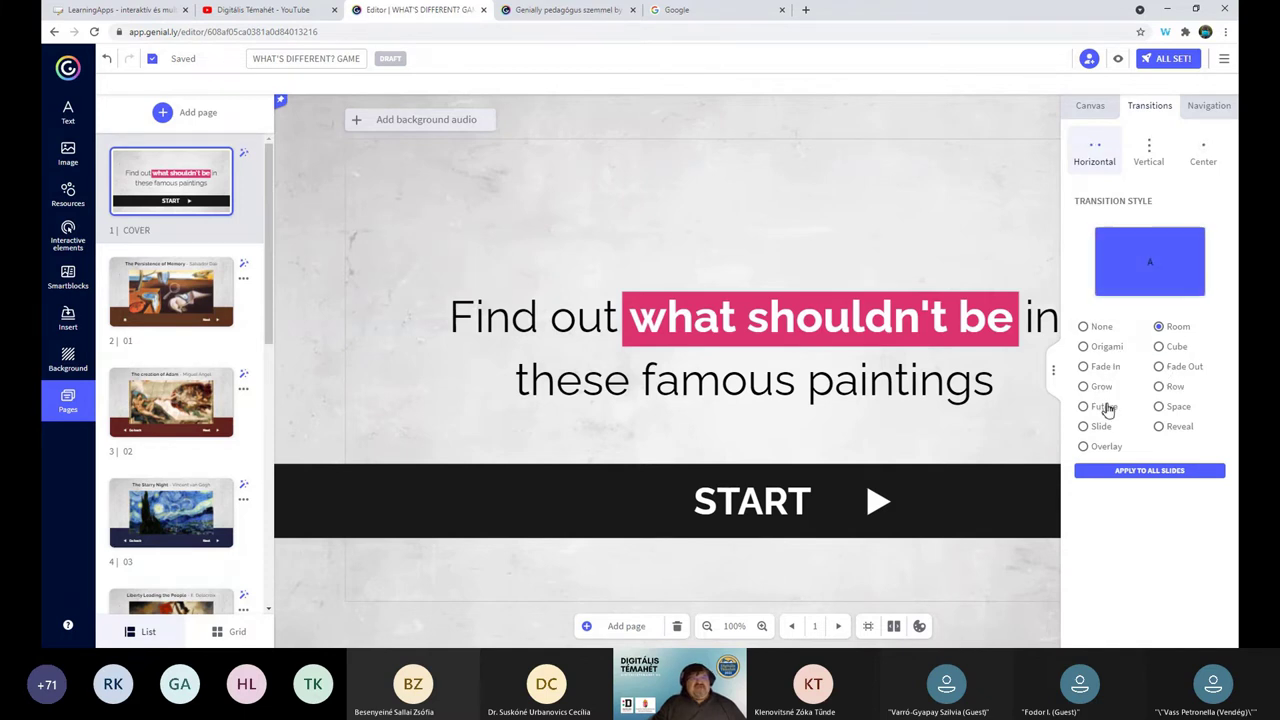
left_click(1207, 106)
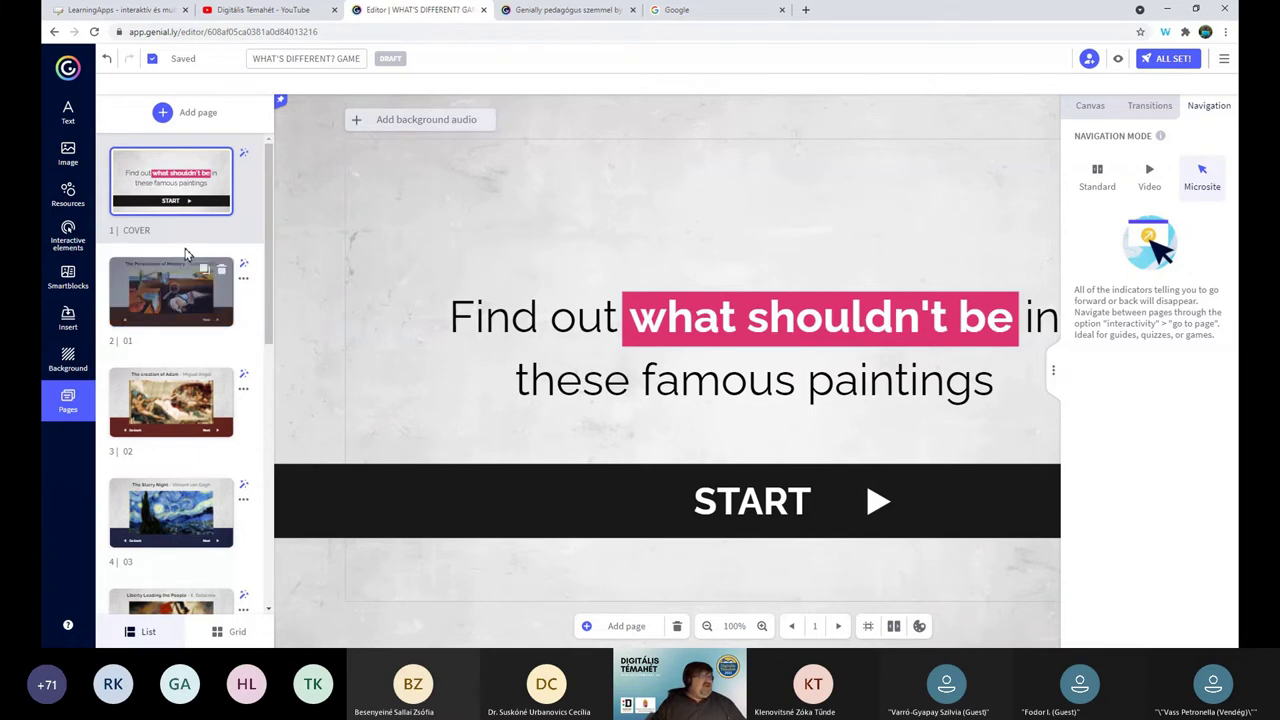
left_click(1118, 59)
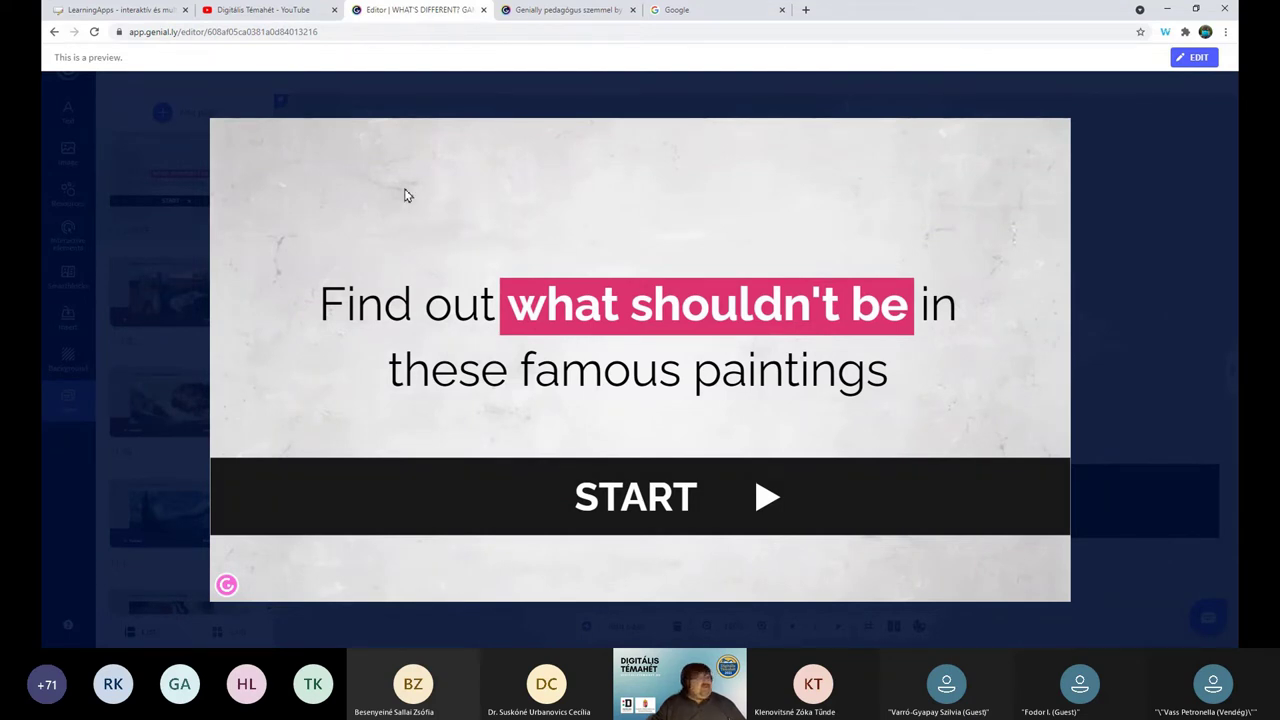
left_click(766, 500)
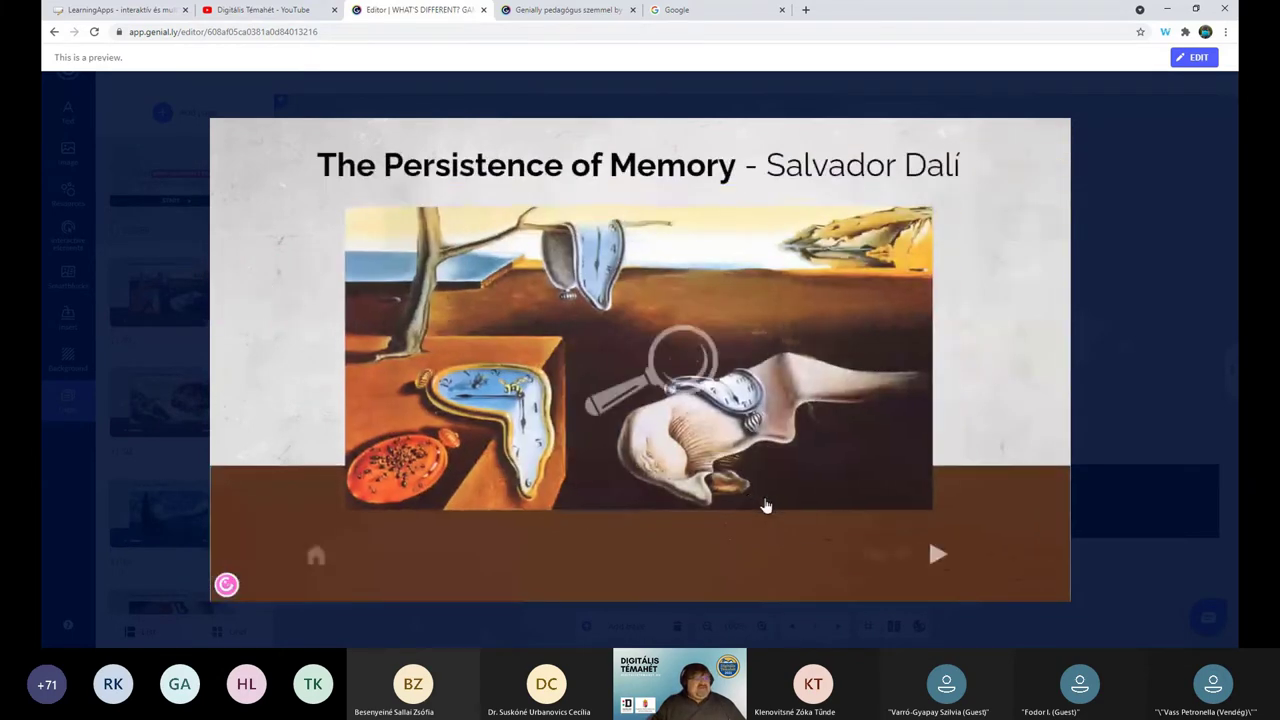
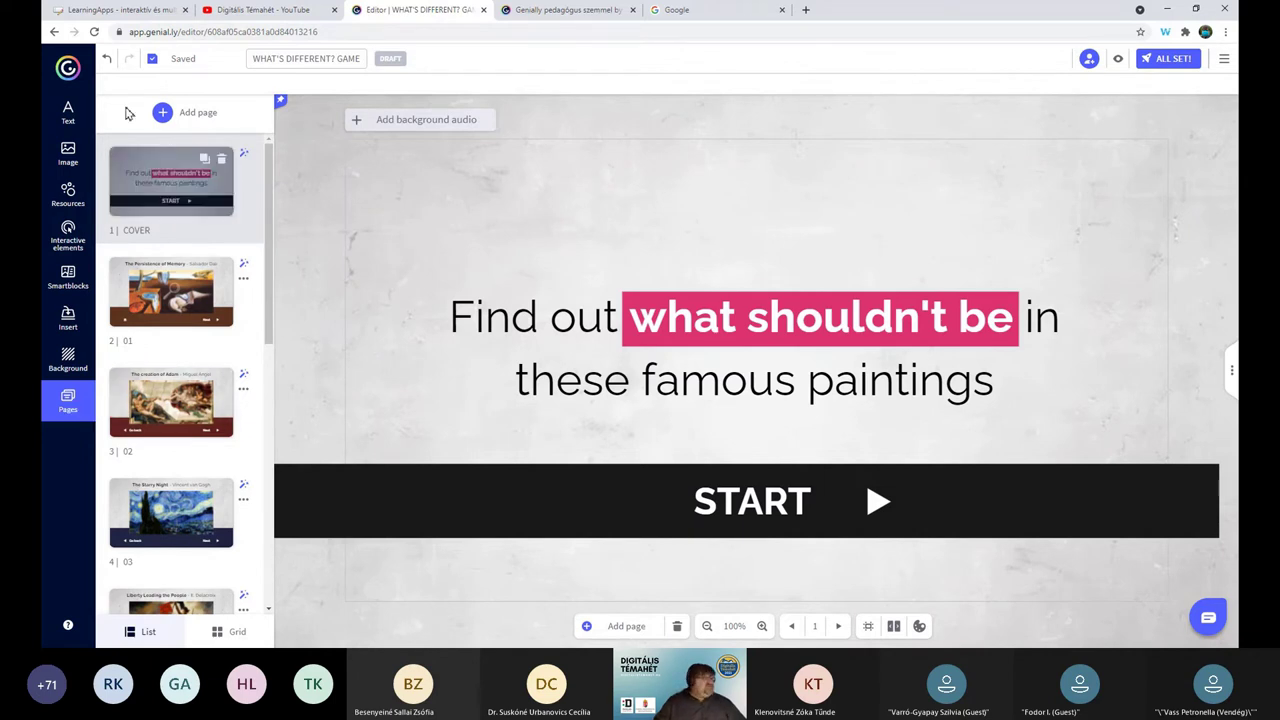
Step: Return to the dashboard and create a blank genially of 1200 x 675 px
left_click(67, 70)
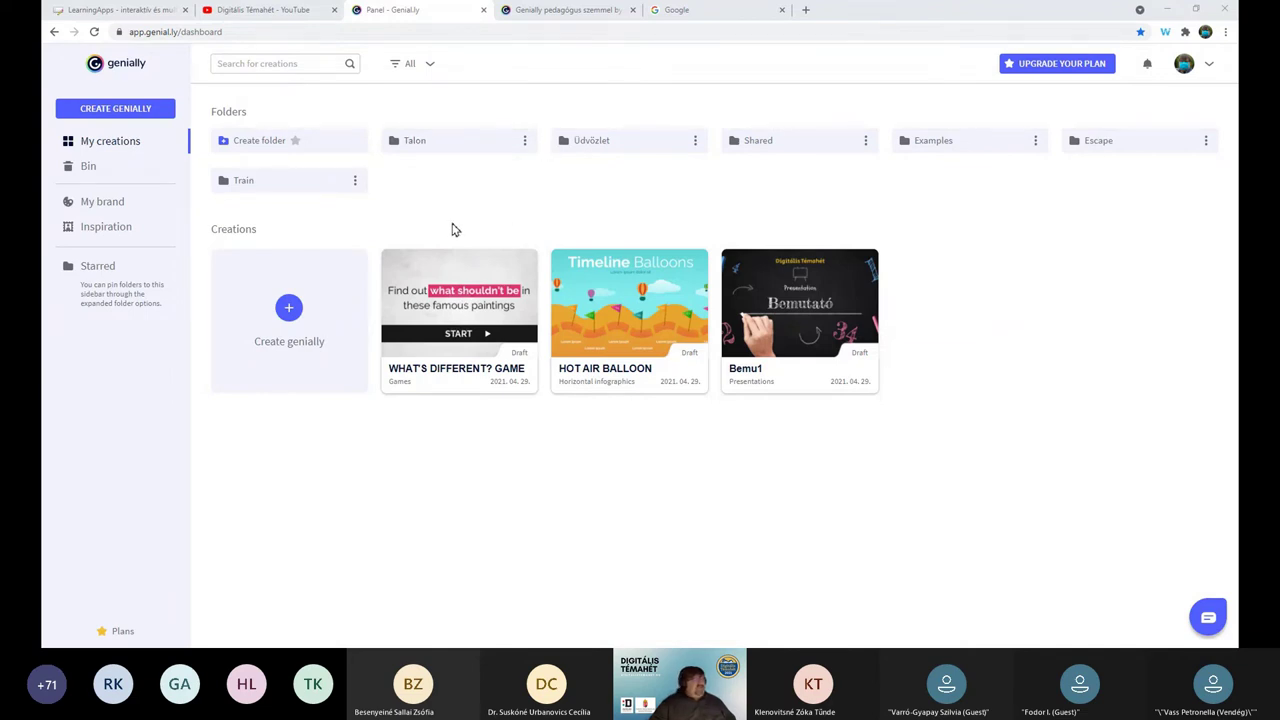
left_click(289, 308)
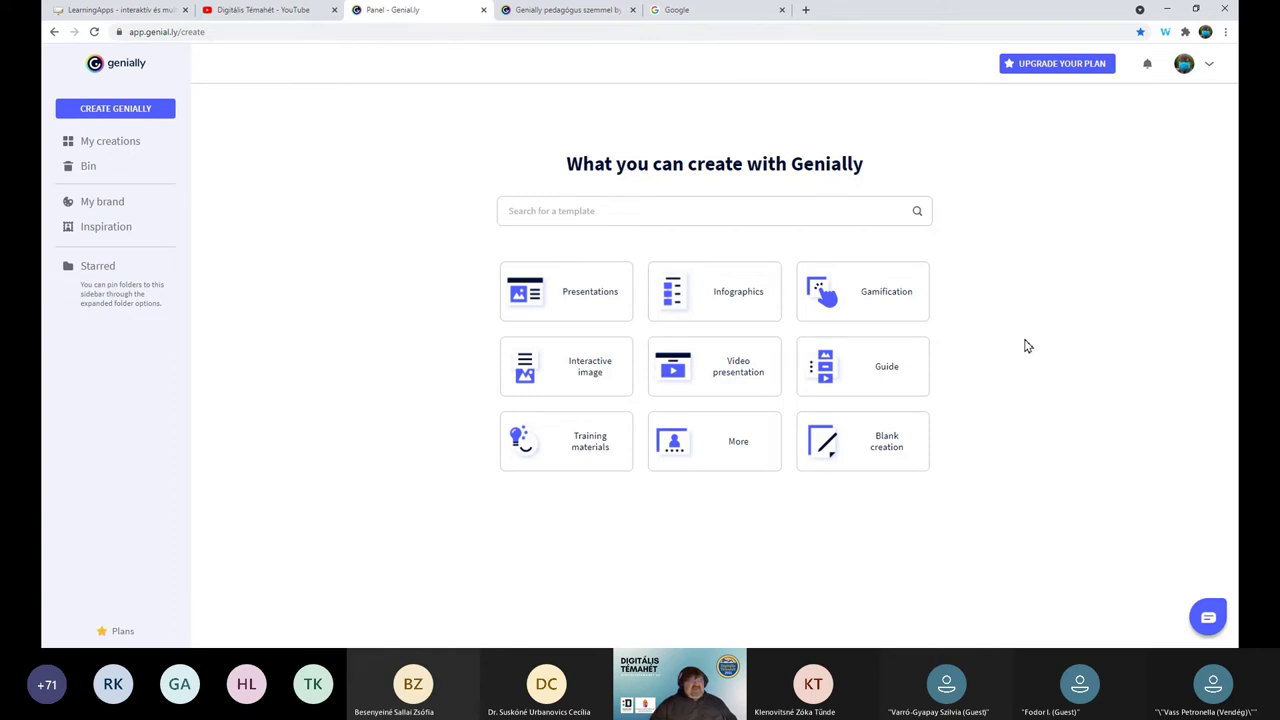
left_click(858, 459)
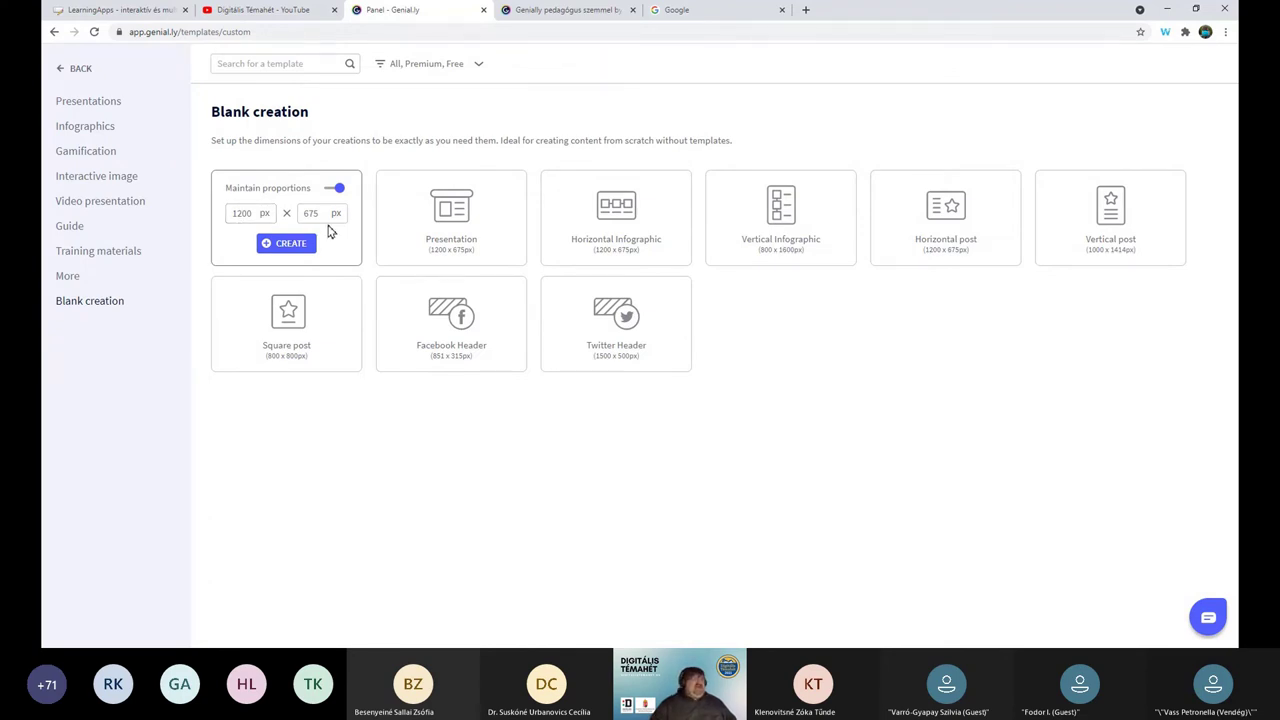
left_click(285, 245)
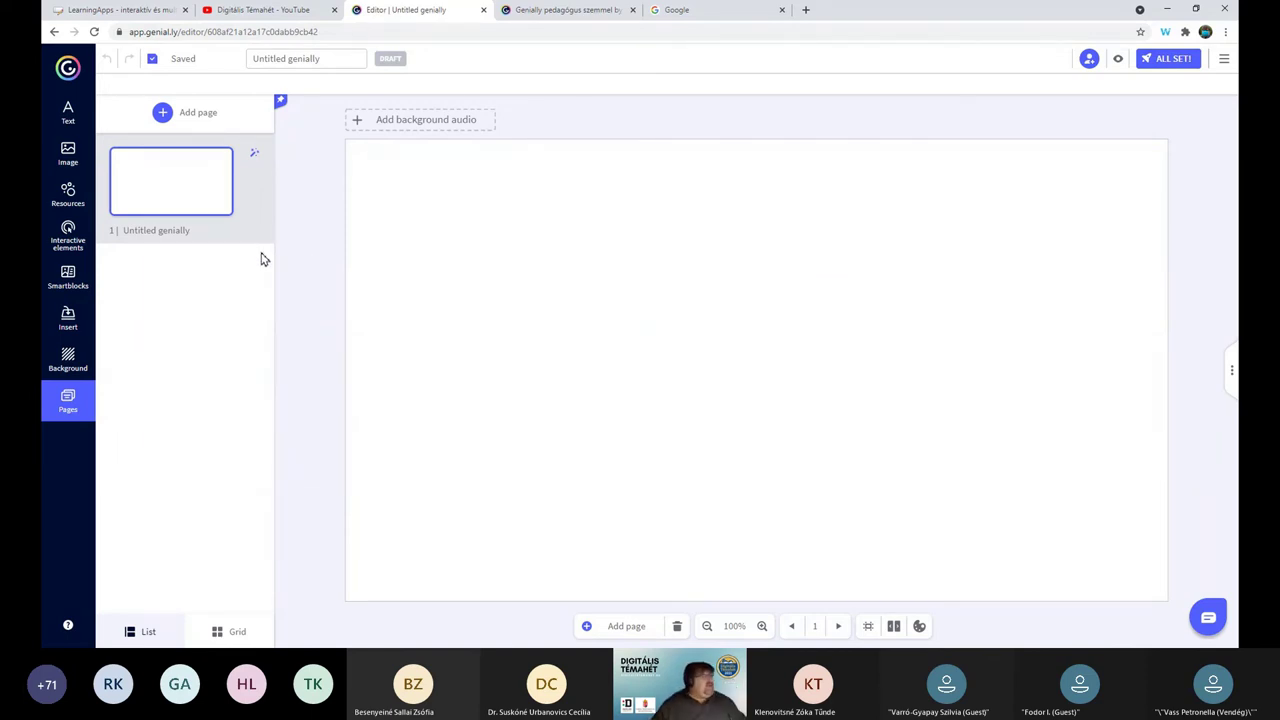
Step: Examine the title, list and decorative text styles available for the blank page
left_click(69, 115)
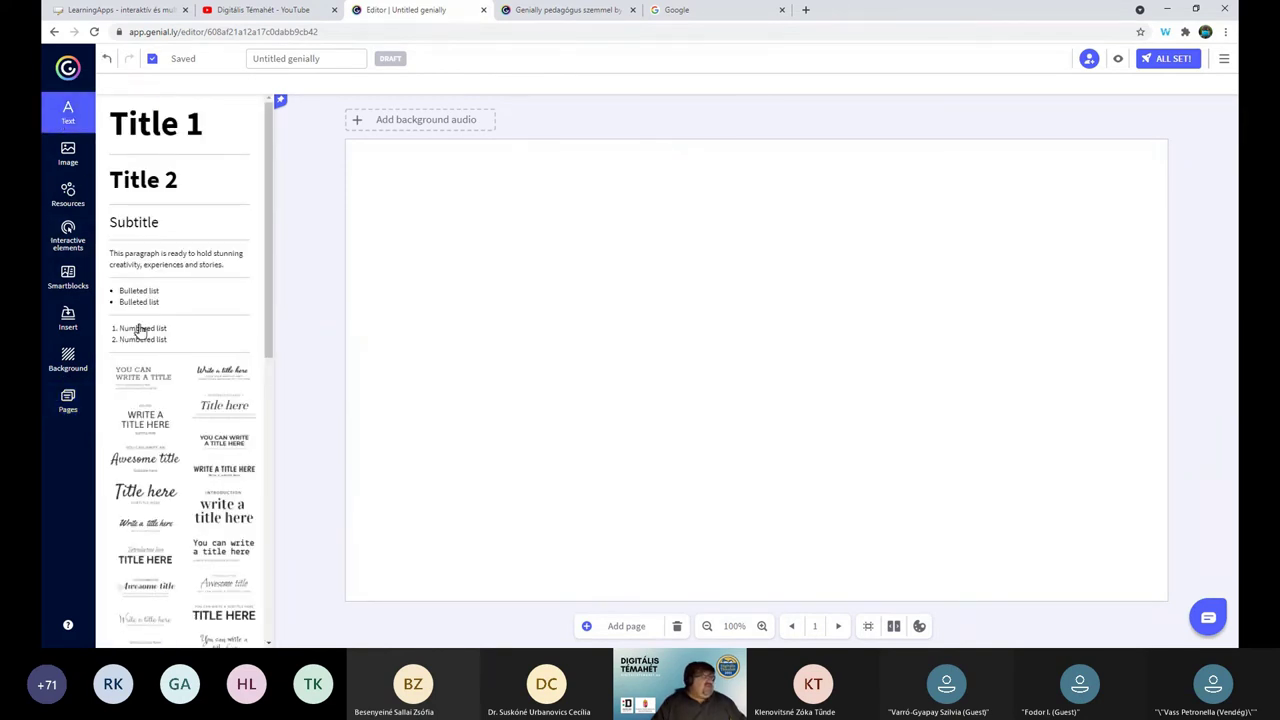
scroll(140, 330, "down", 9)
scroll(140, 330, "up", 10)
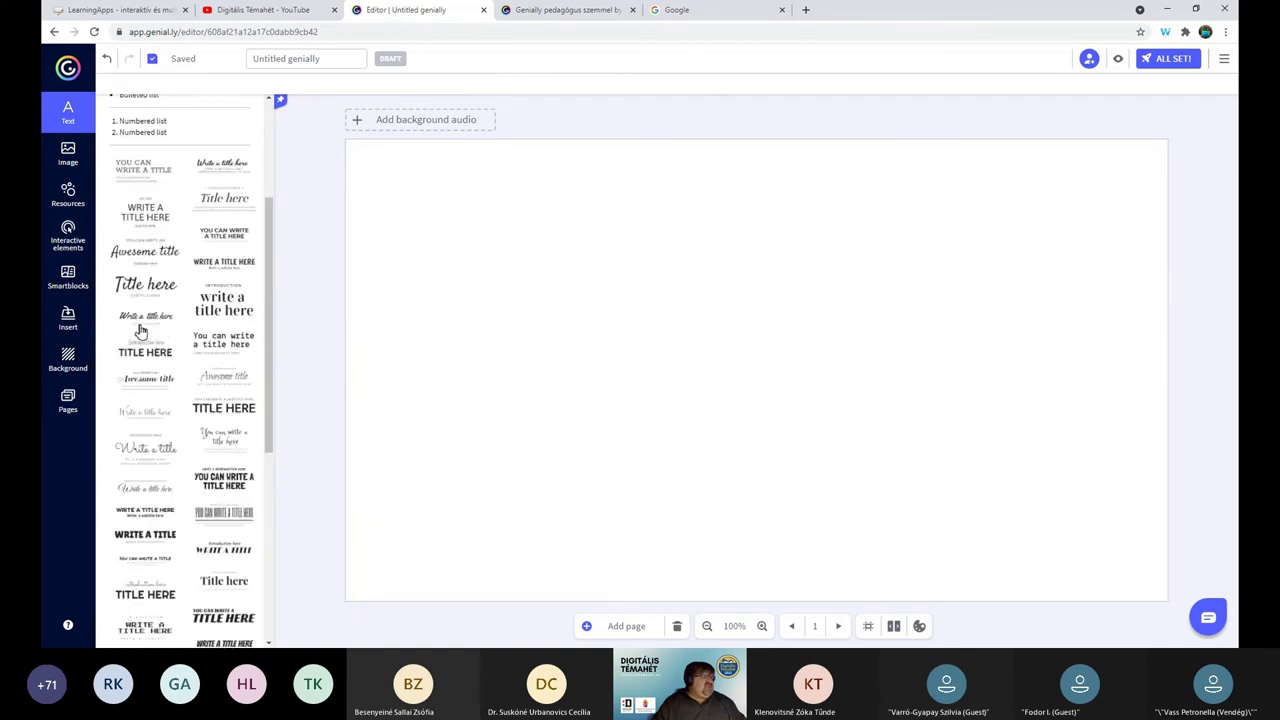
scroll(140, 330, "down", 12)
scroll(140, 330, "up", 10)
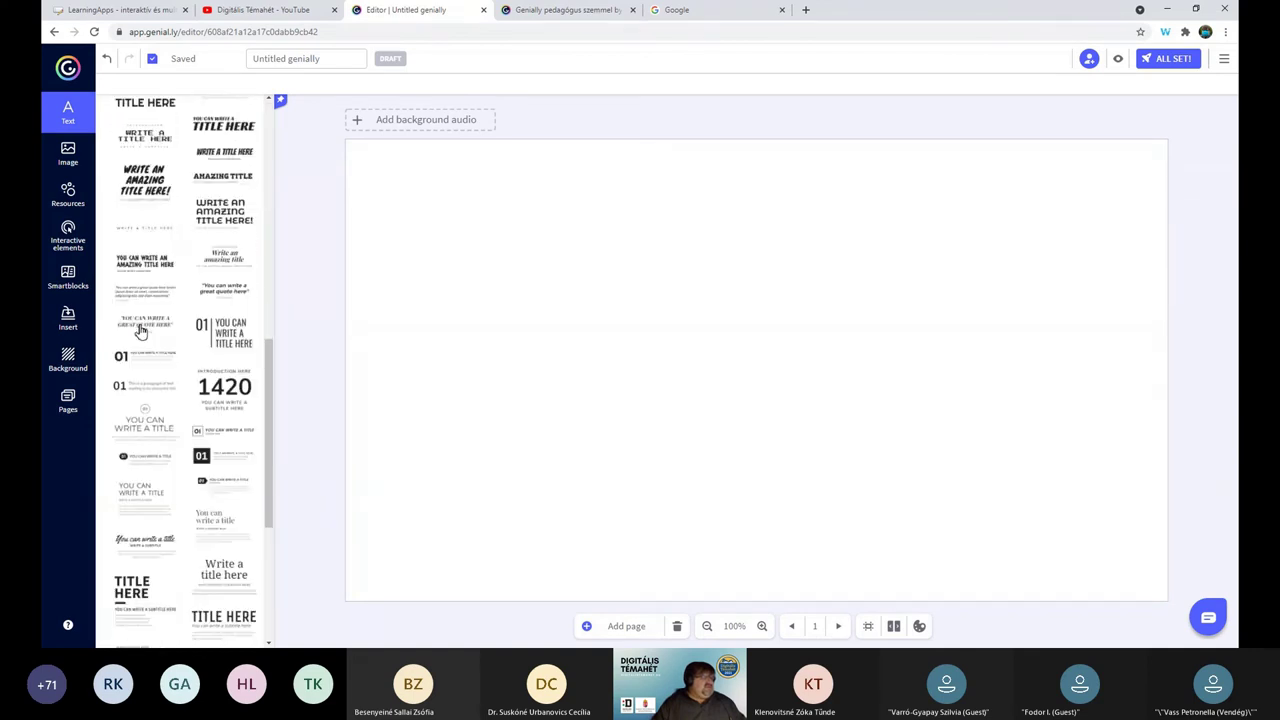
scroll(140, 330, "up", 1)
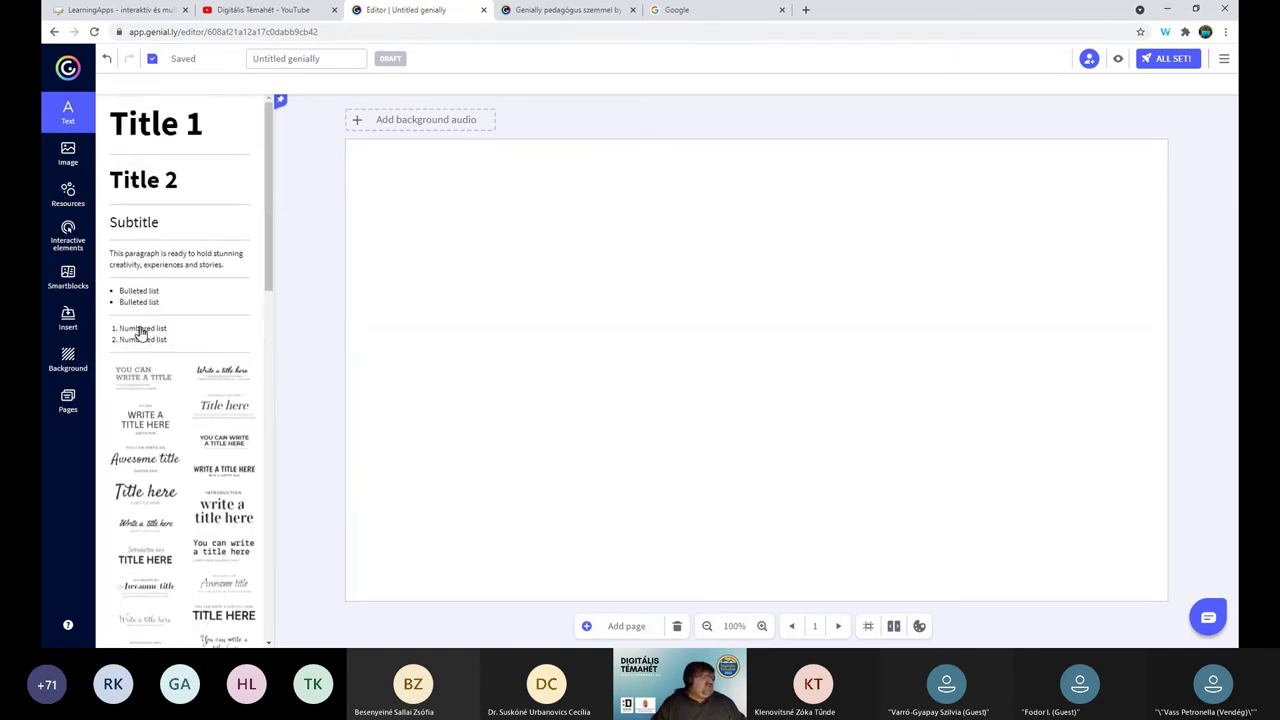
scroll(141, 332, "down", 5)
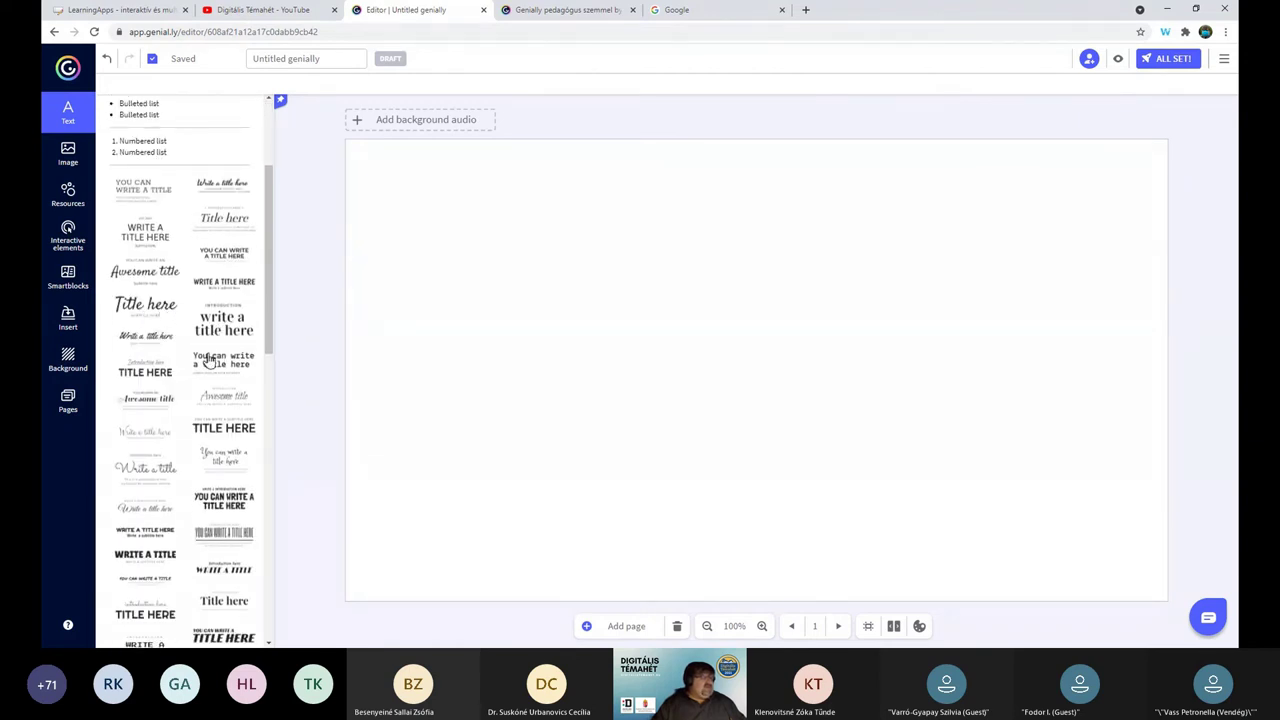
scroll(195, 368, "down", 6)
scroll(195, 368, "down", 6)
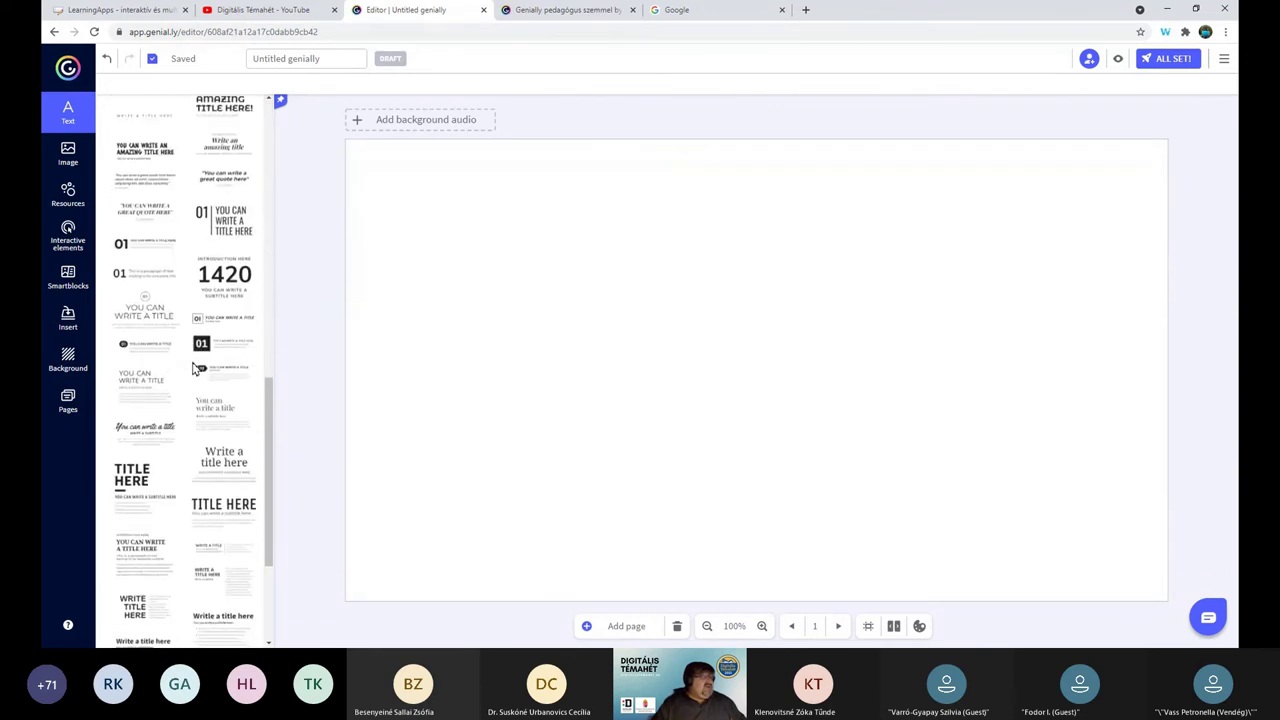
scroll(195, 370, "up", 8)
scroll(195, 370, "up", 10)
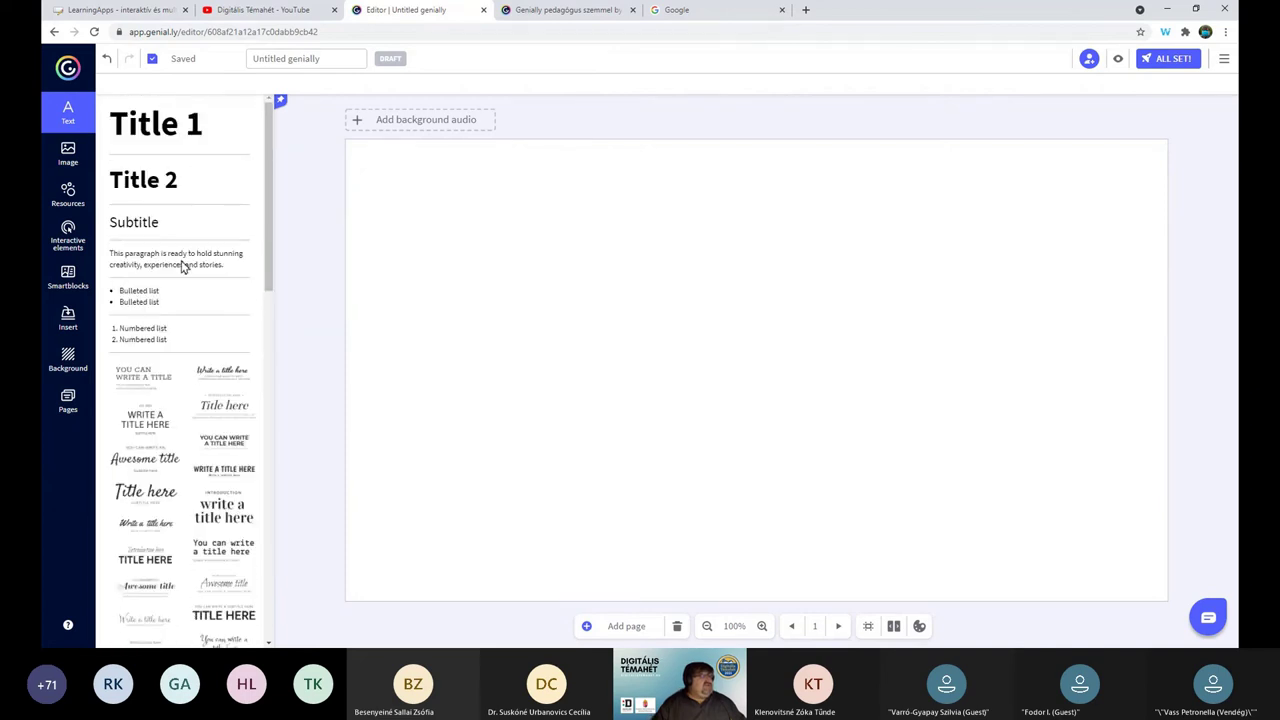
Step: Add a Title 2 text in the upper part of the blank page reading "Ez egy szöveg"
left_click(143, 179)
left_click_drag(485, 235, 520, 217)
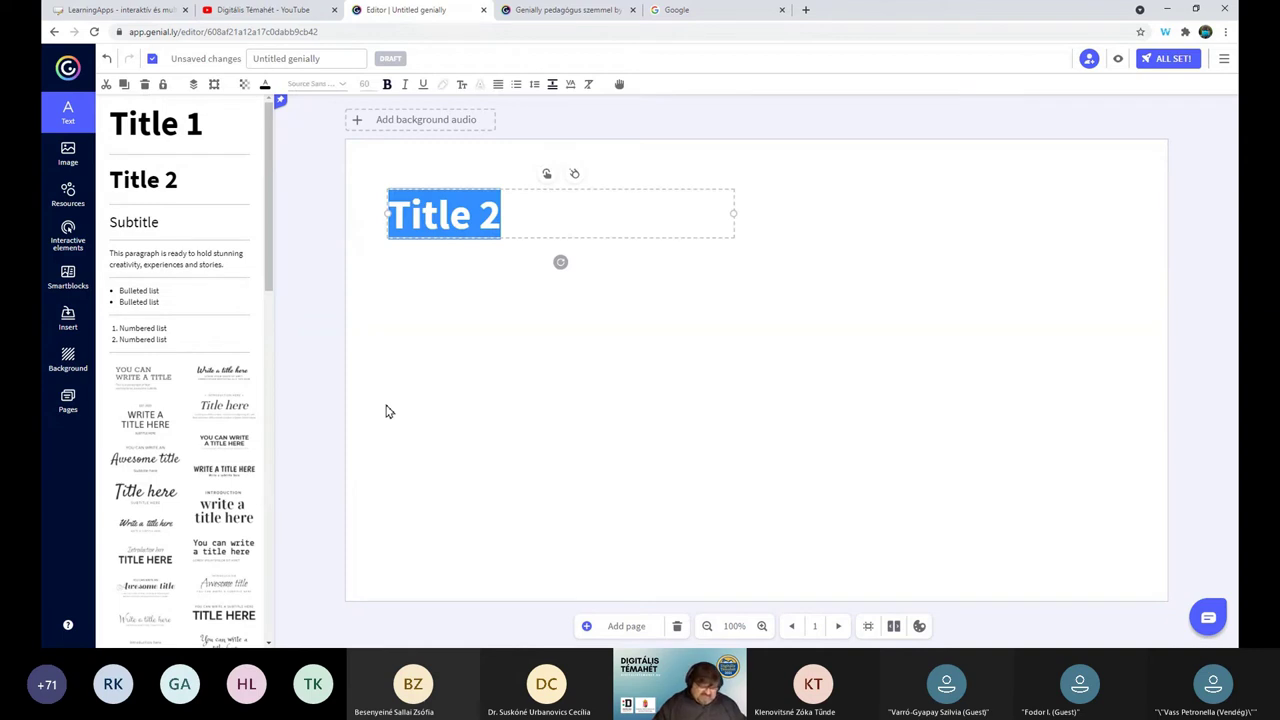
type("Ez ")
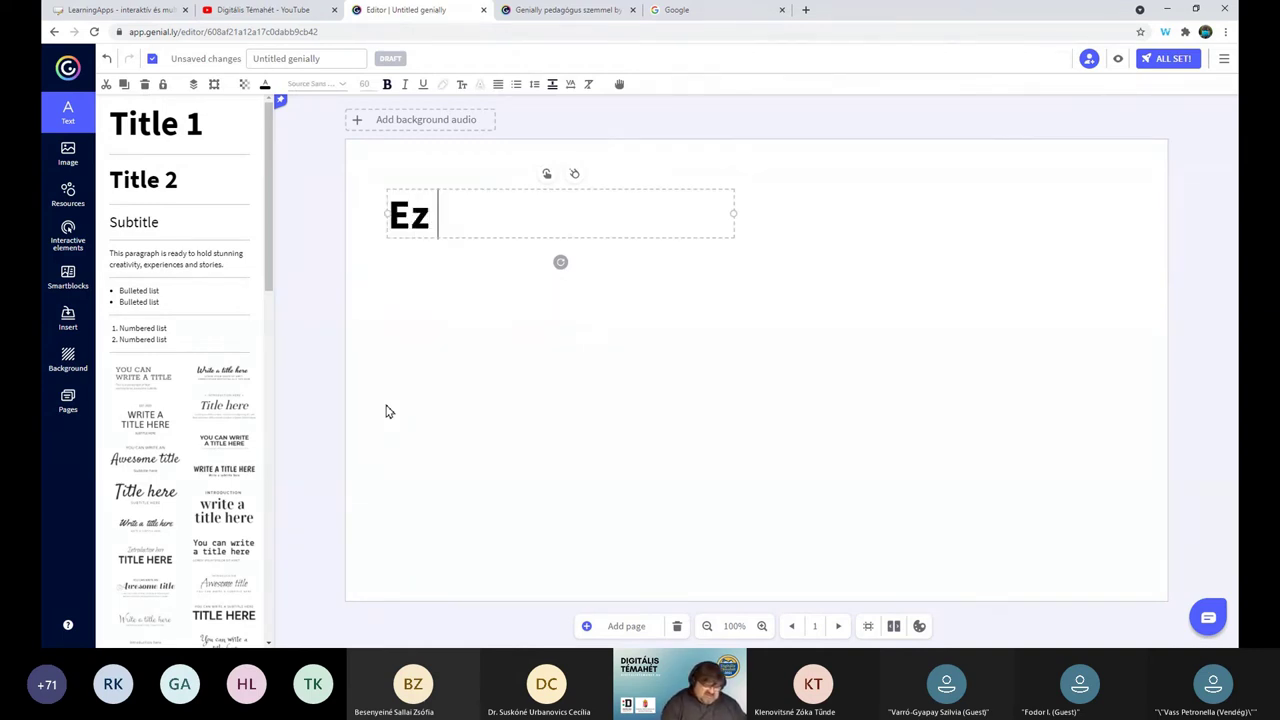
type("egy sz")
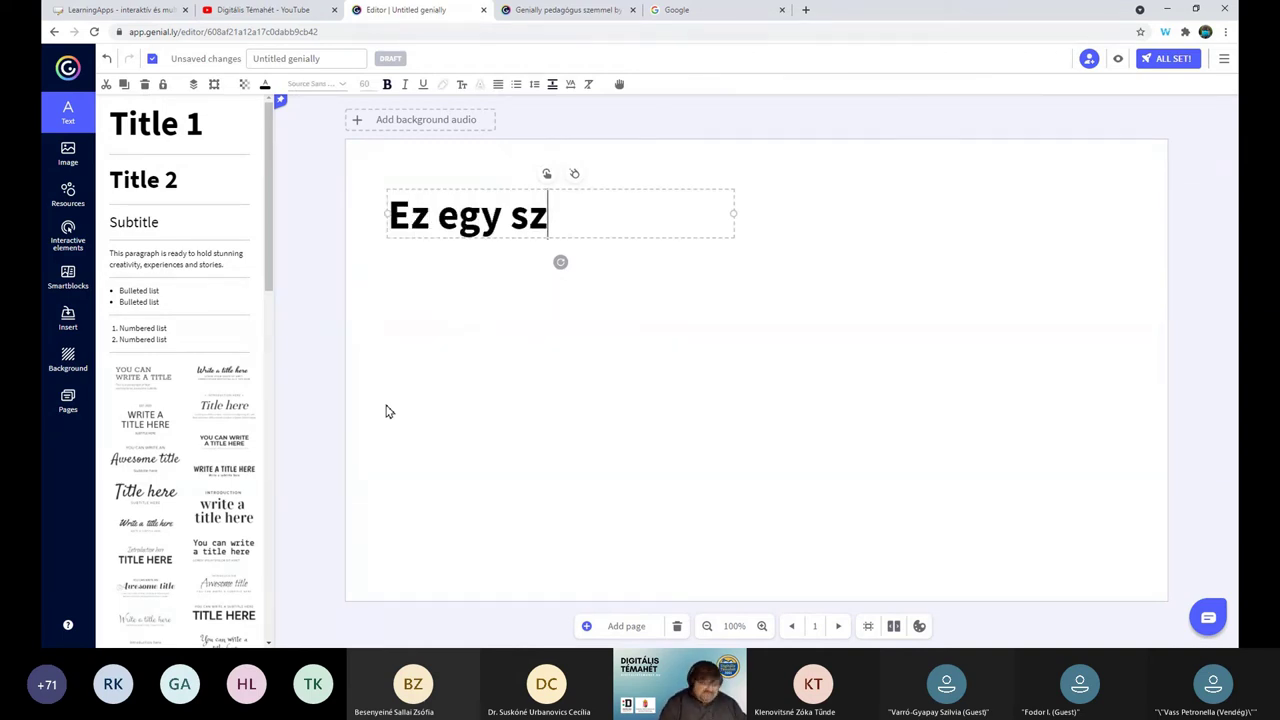
type("öveg")
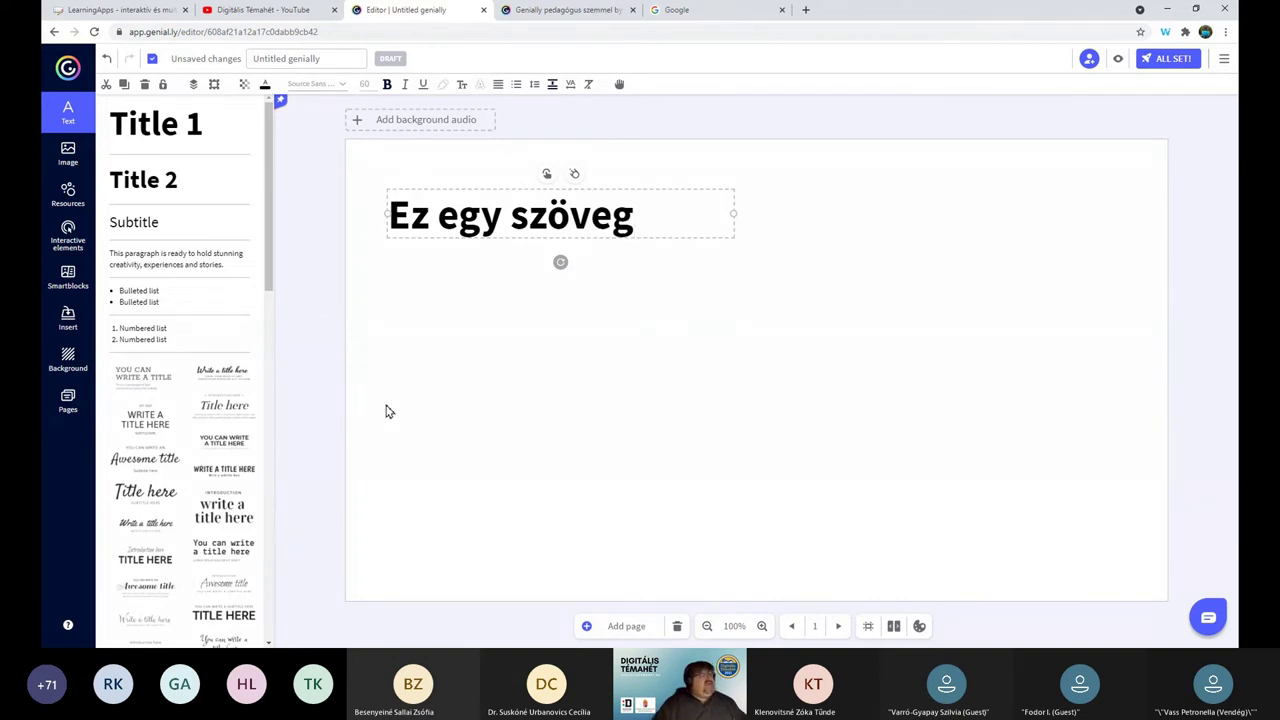
left_click(520, 384)
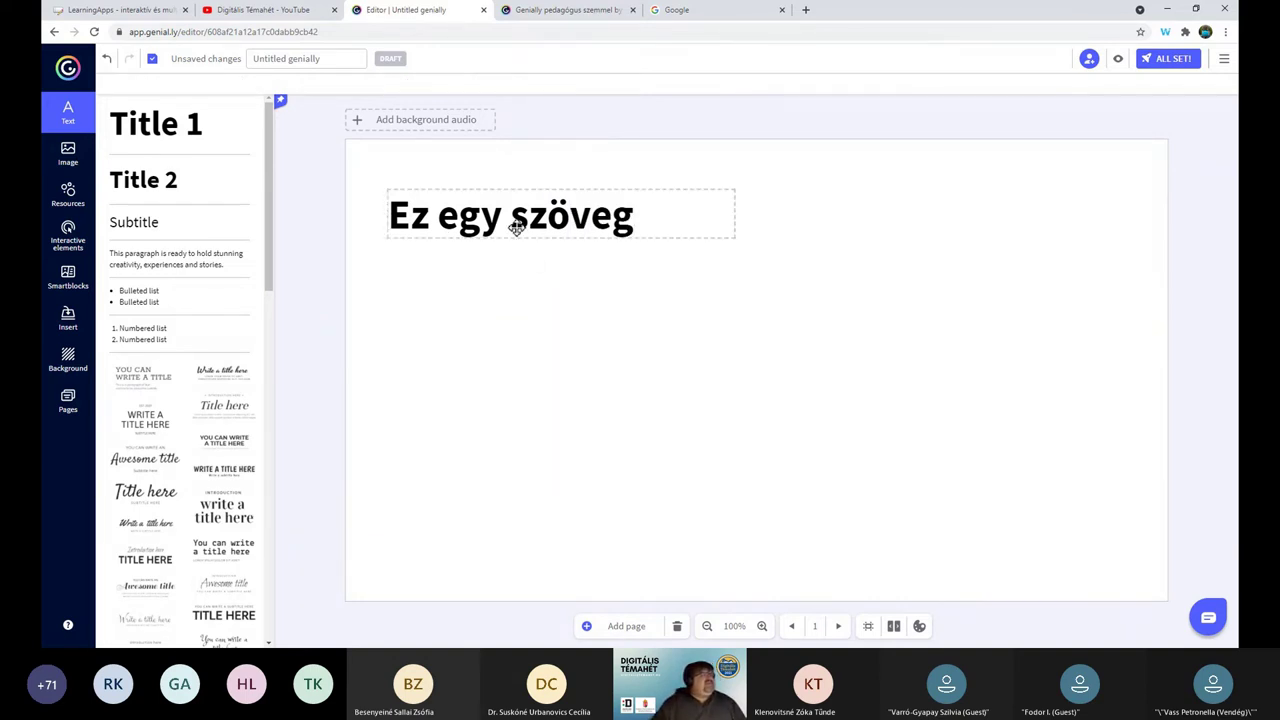
Step: Recolour the whole title text "Ez egy szöveg" to purple from the colour samples
left_click(517, 228)
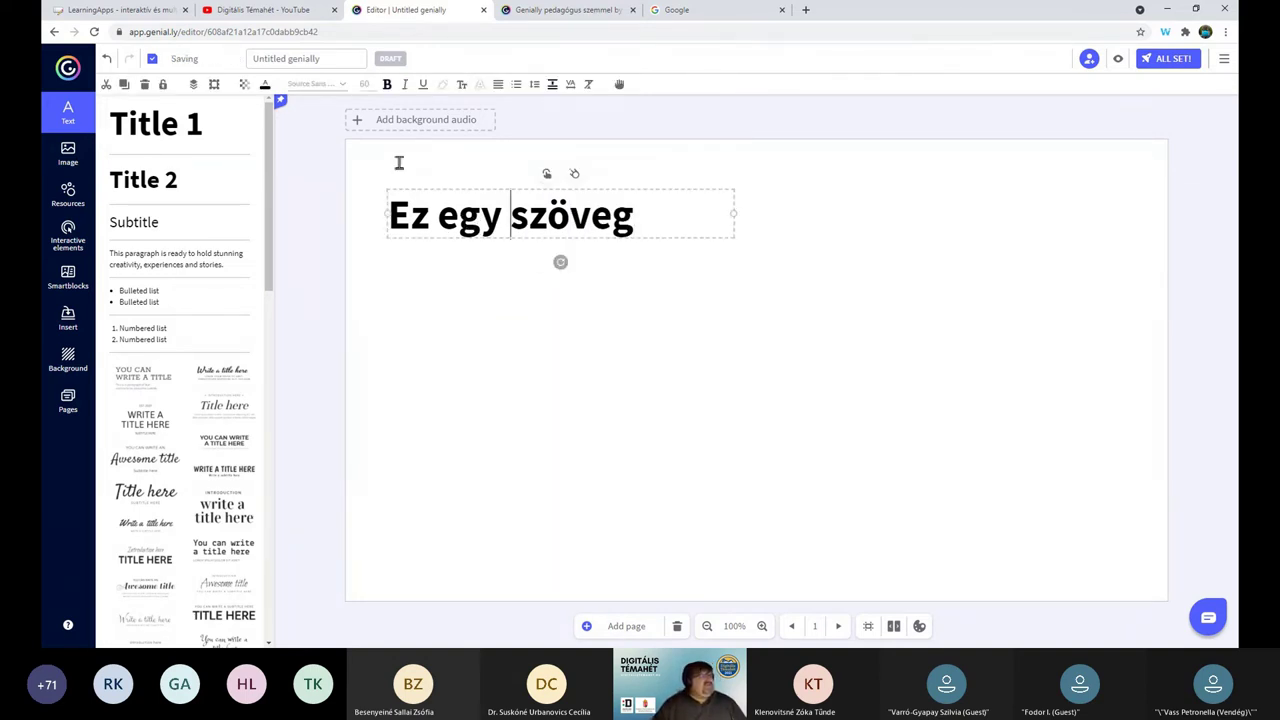
left_click_drag(647, 211, 401, 216)
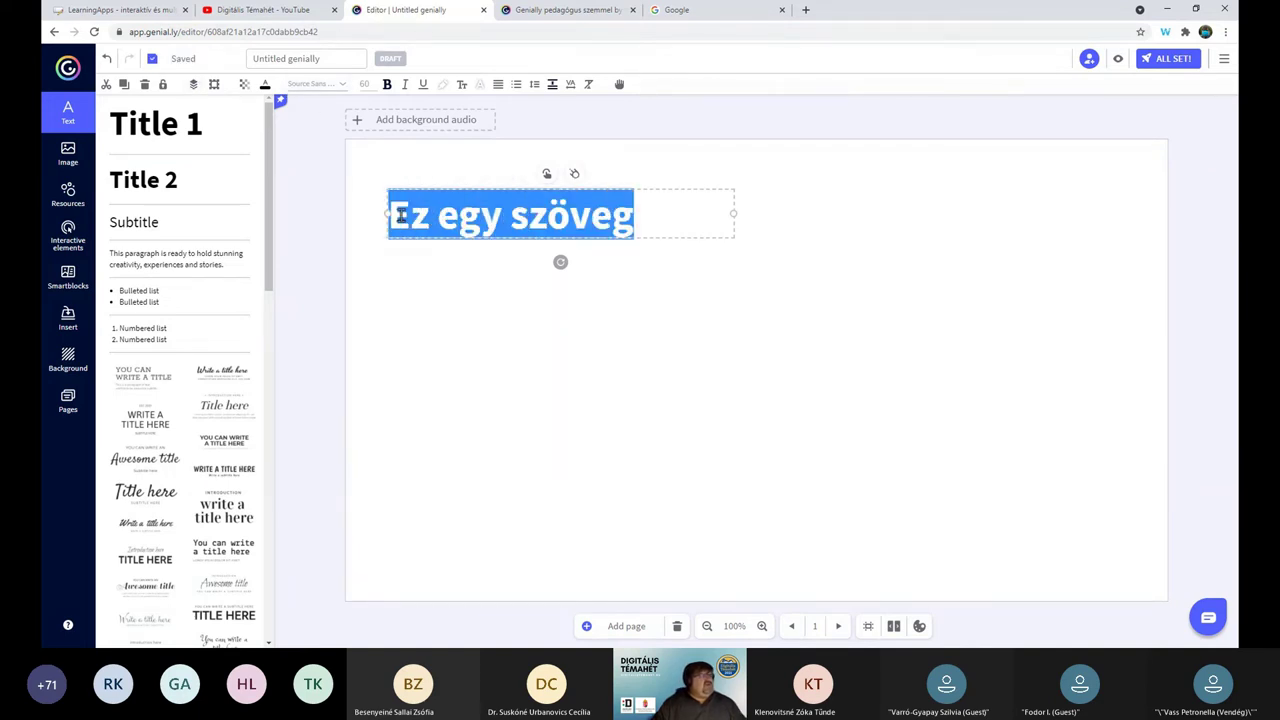
left_click(266, 87)
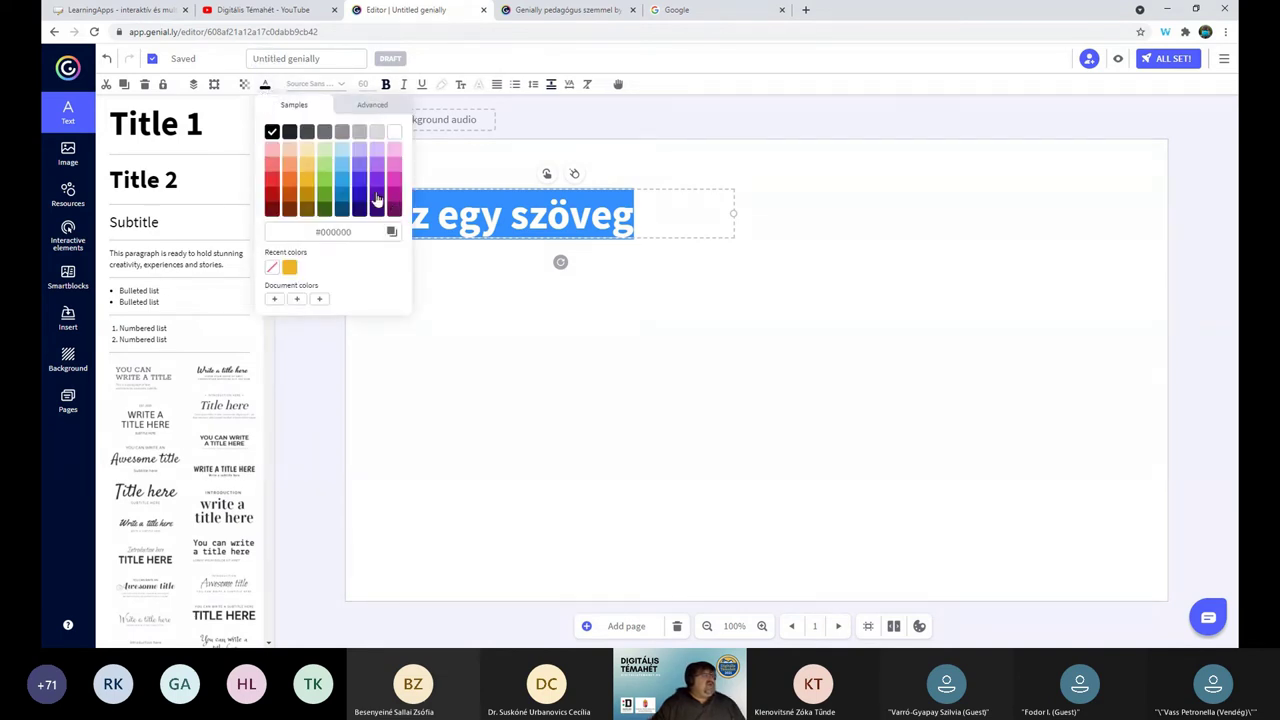
left_click(380, 177)
left_click(473, 292)
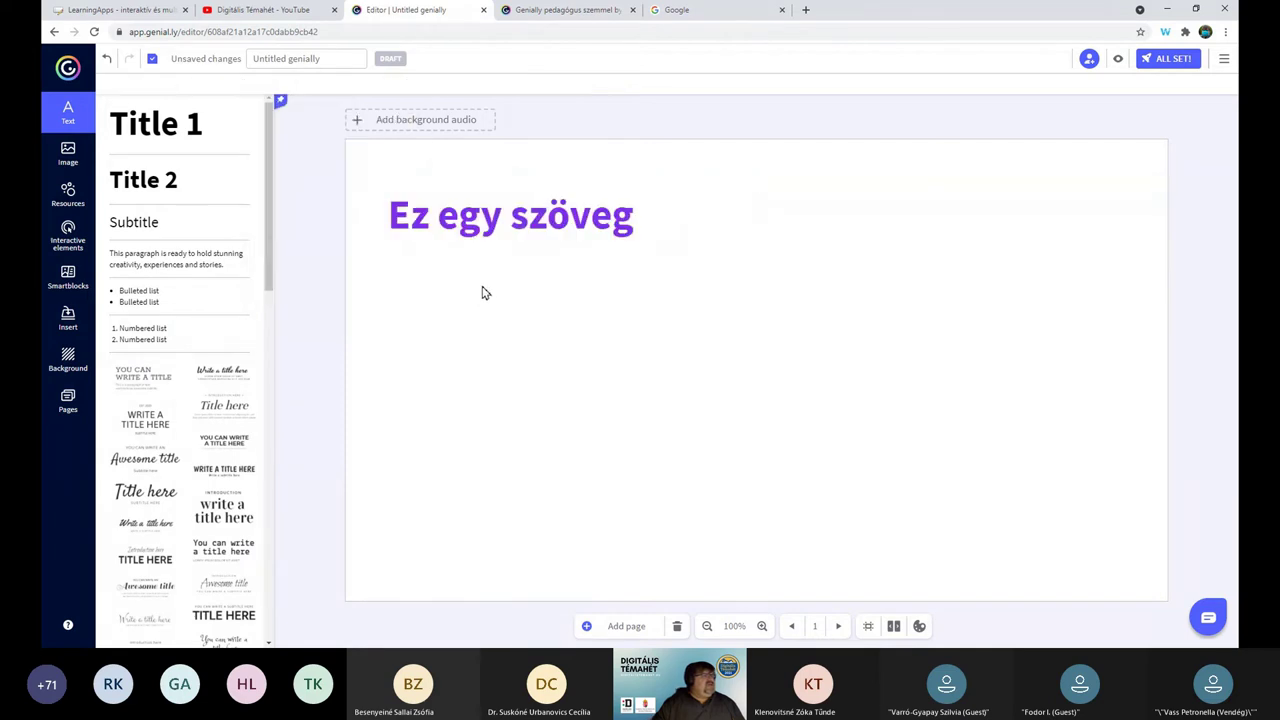
Step: Select the purple title and examine the ordering and formatting options available for it
left_click(466, 217)
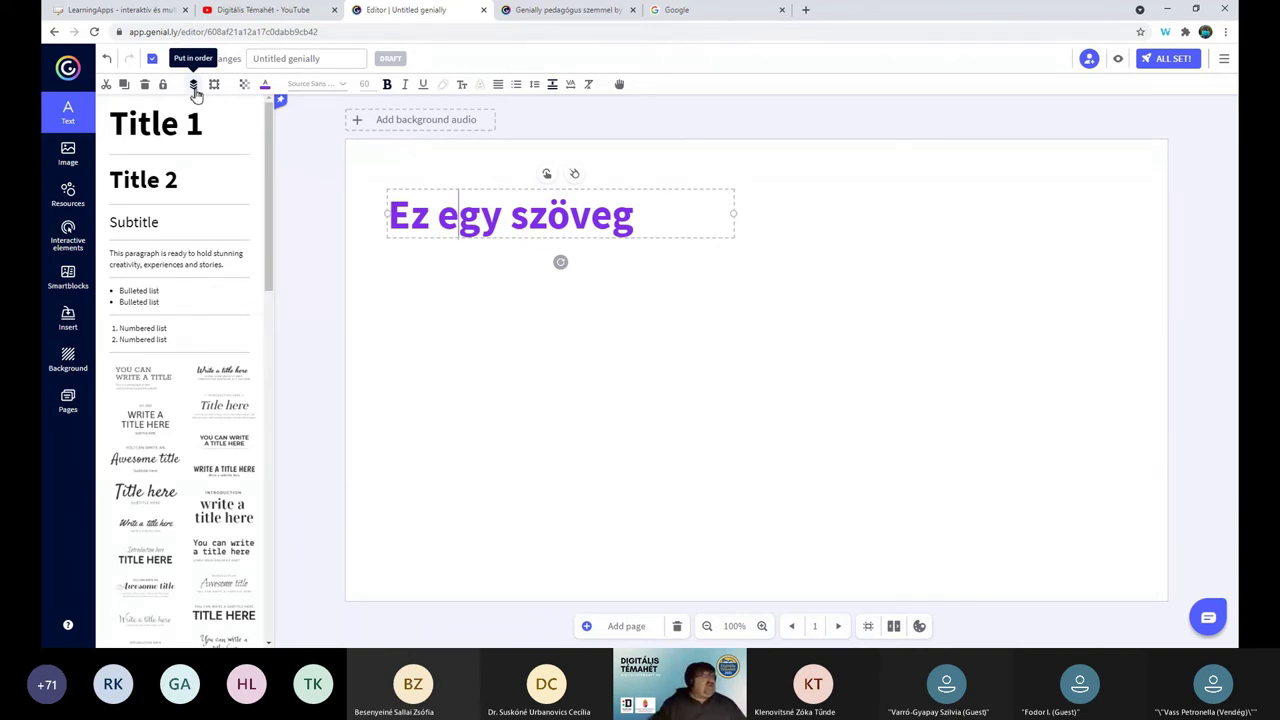
left_click(491, 309)
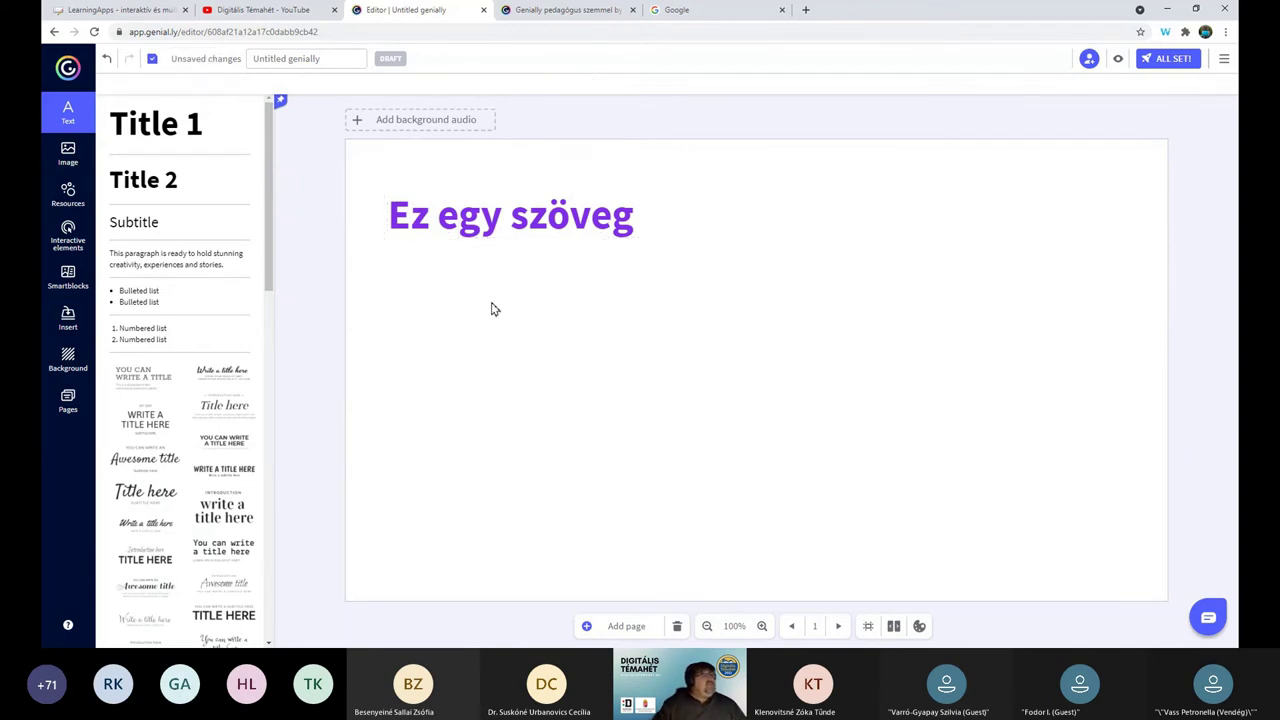
left_click(470, 222)
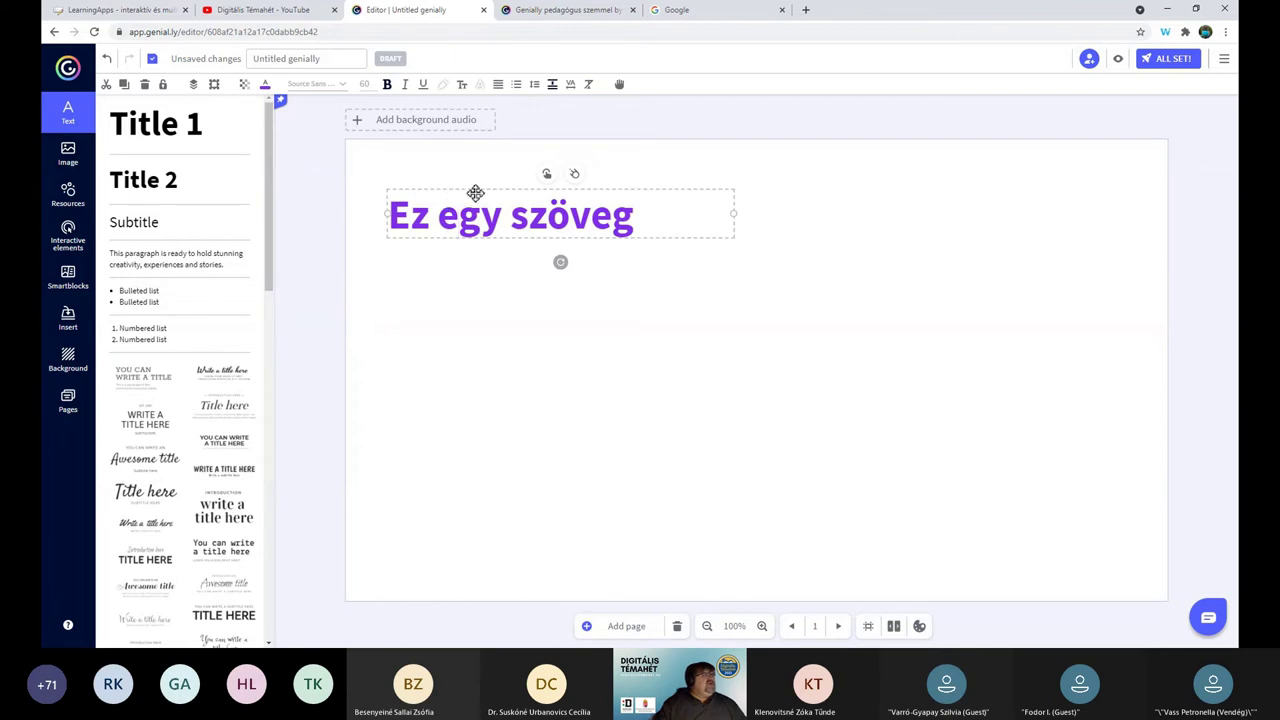